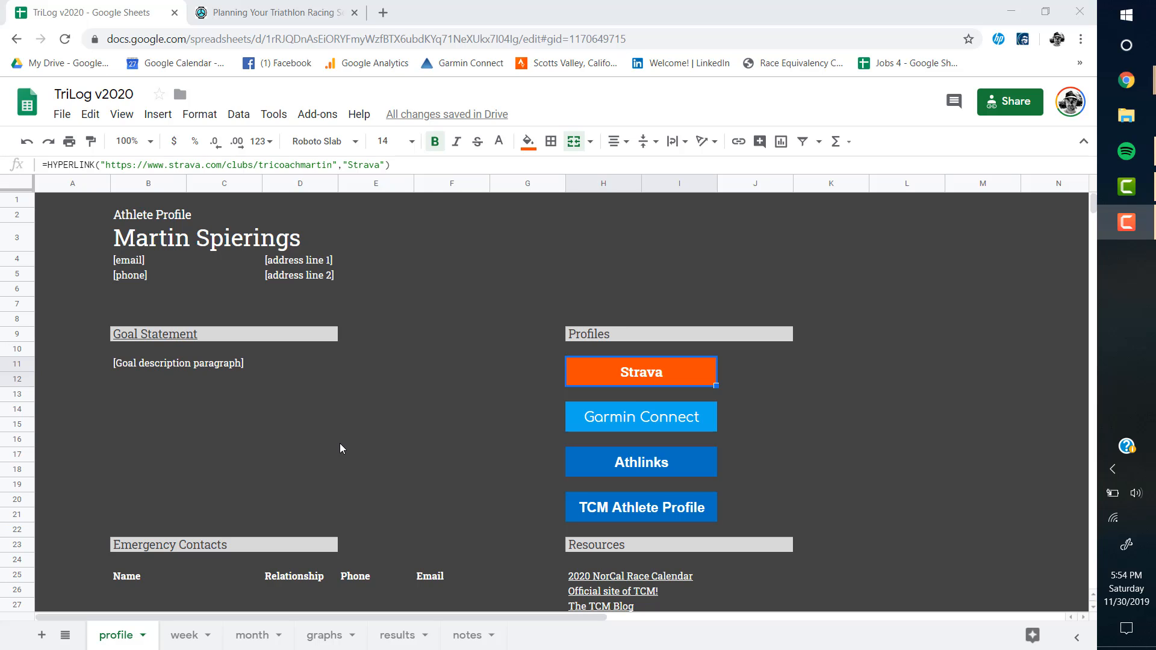
Review the athlete name, email, Goal Statement and goal description cells on the profile sheet.
{"action": "left_click", "coordinate": [151, 239]}
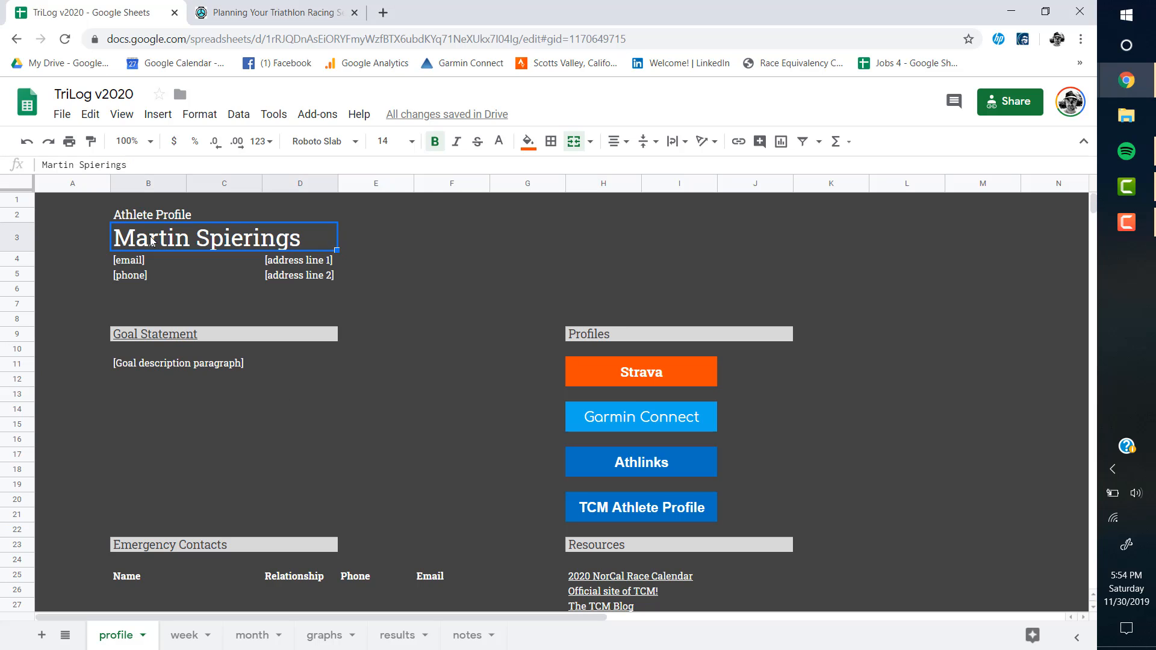
{"action": "left_click", "coordinate": [125, 263]}
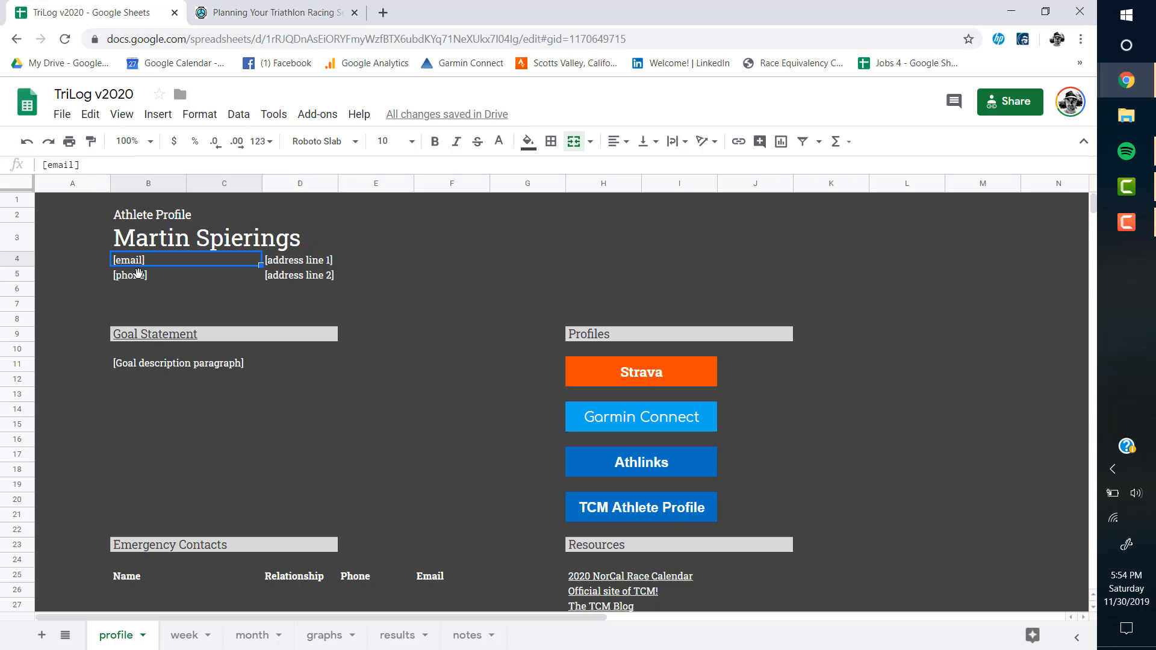
{"action": "left_click", "coordinate": [188, 338]}
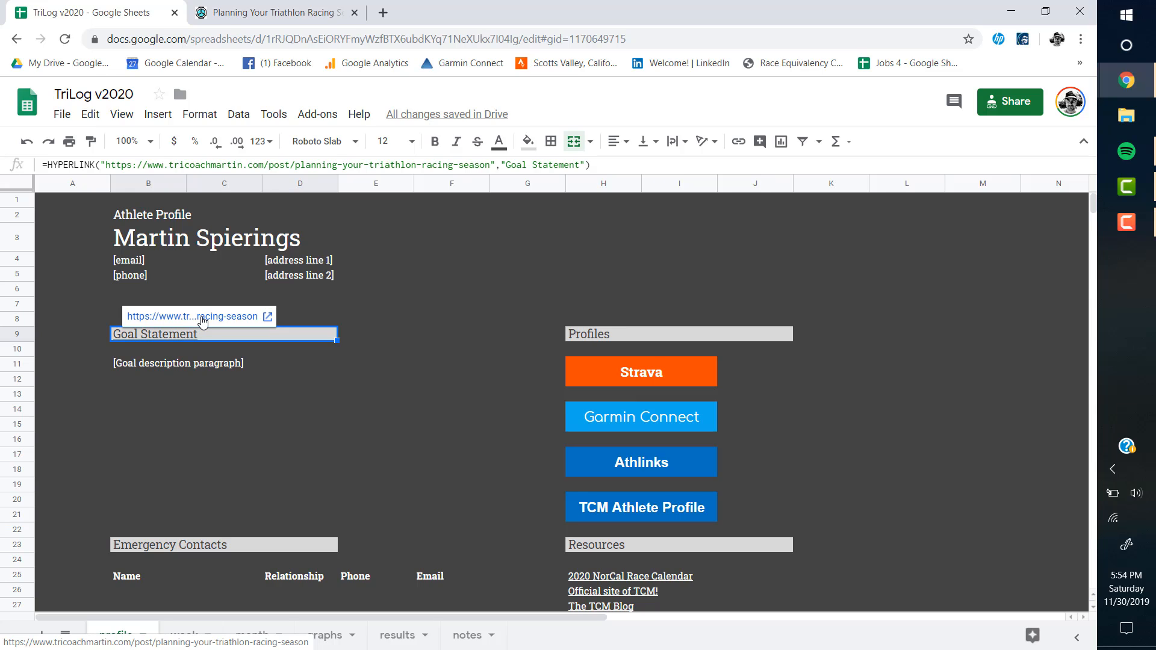
{"action": "left_click", "coordinate": [216, 372]}
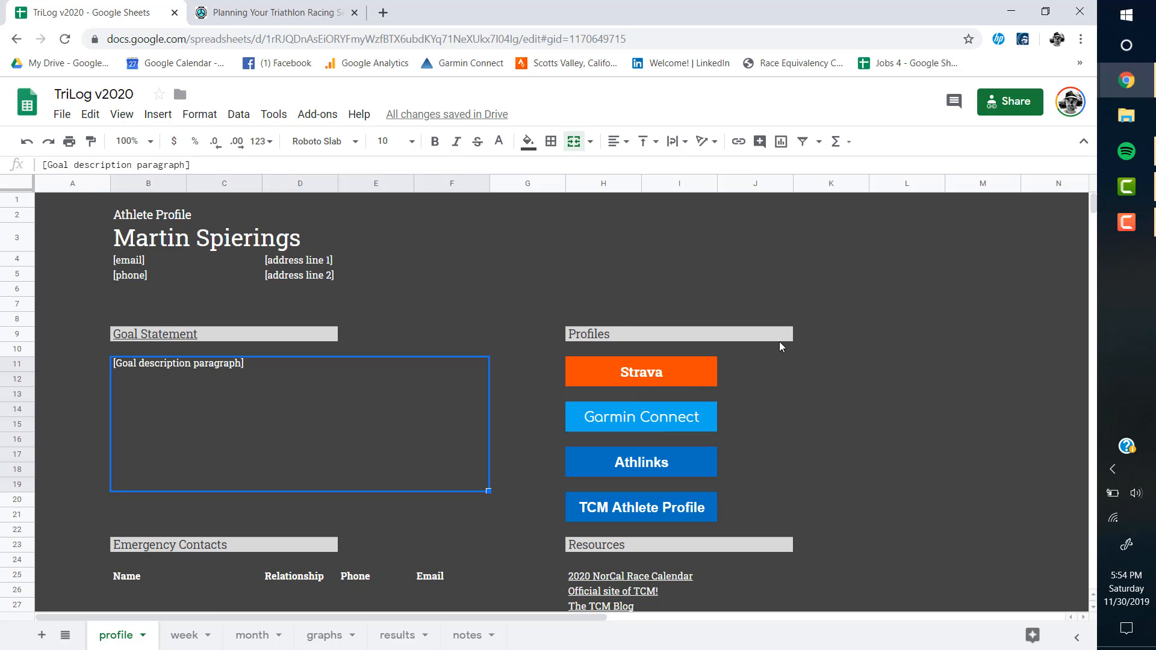
Open the link of the Strava profile button for editing and apply it with its existing address.
{"action": "left_click", "coordinate": [706, 371]}
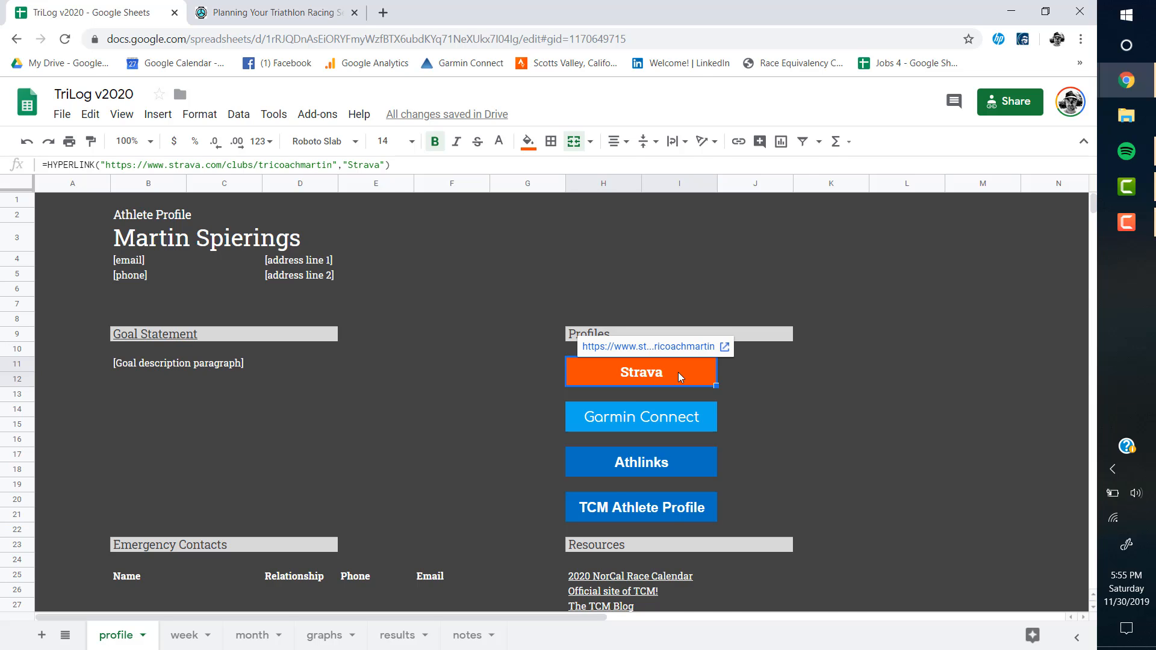
{"action": "right_click", "coordinate": [677, 372]}
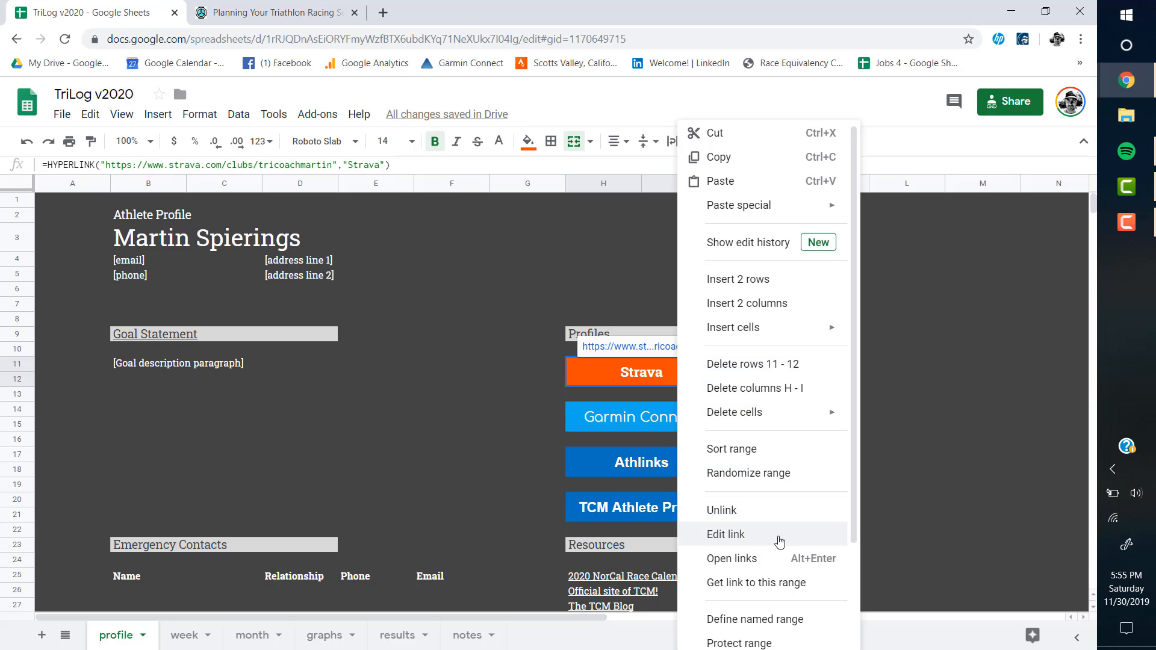
{"action": "left_click", "coordinate": [741, 535]}
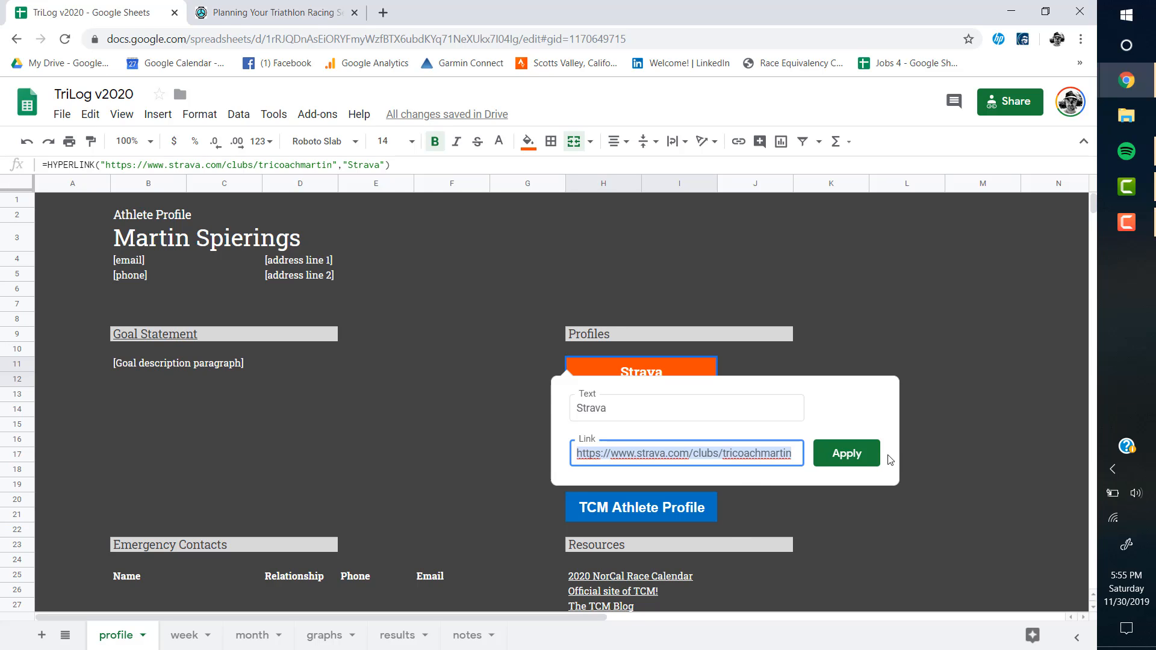
{"action": "left_click", "coordinate": [855, 459]}
Look through the Emergency Contacts, Resources, Gear and Achievements / PRs sections of the profile sheet.
{"action": "scroll", "coordinate": [813, 416], "scroll_direction": "down", "scroll_amount": 3}
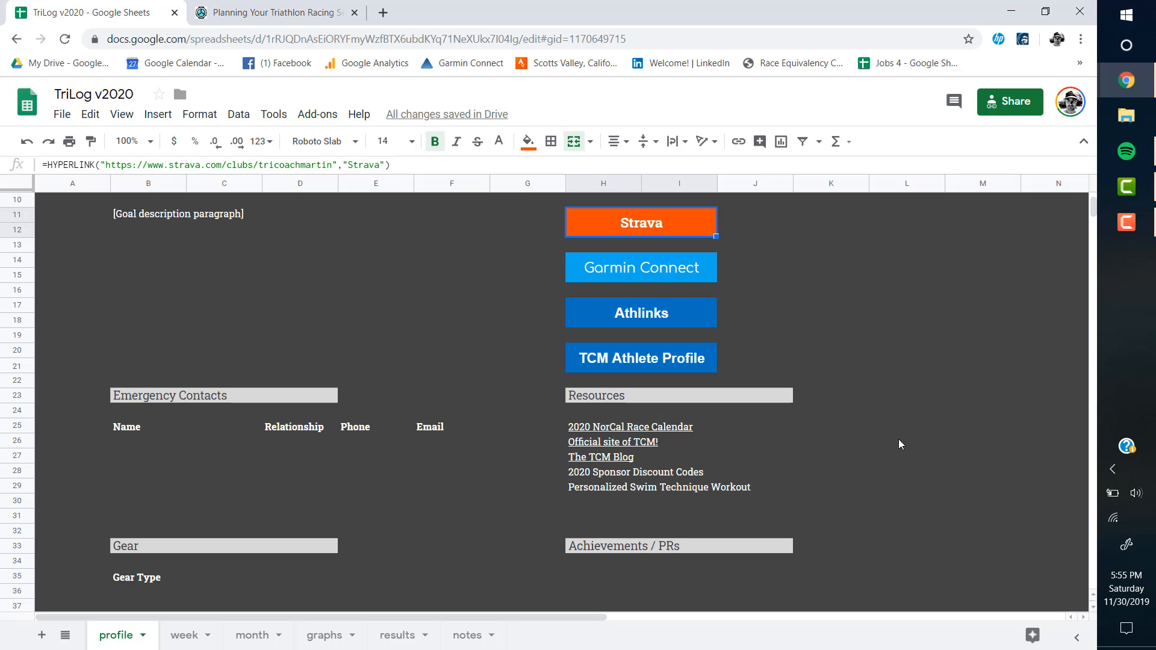
{"action": "scroll", "coordinate": [898, 444], "scroll_direction": "down", "scroll_amount": 2}
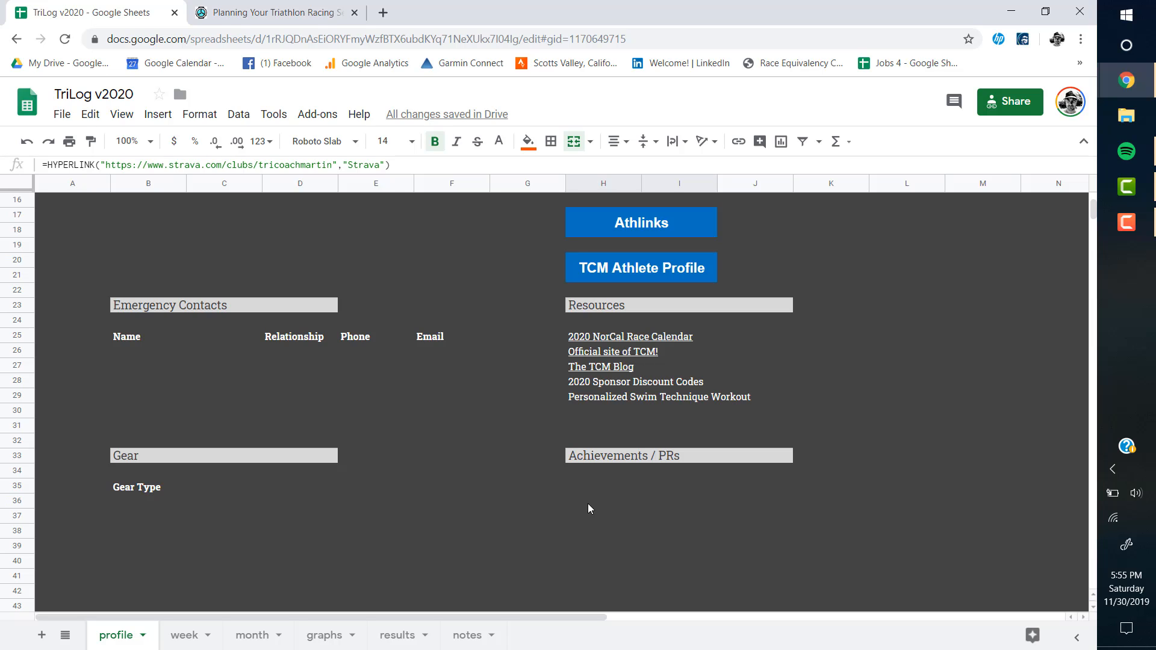
{"action": "left_click", "coordinate": [639, 489]}
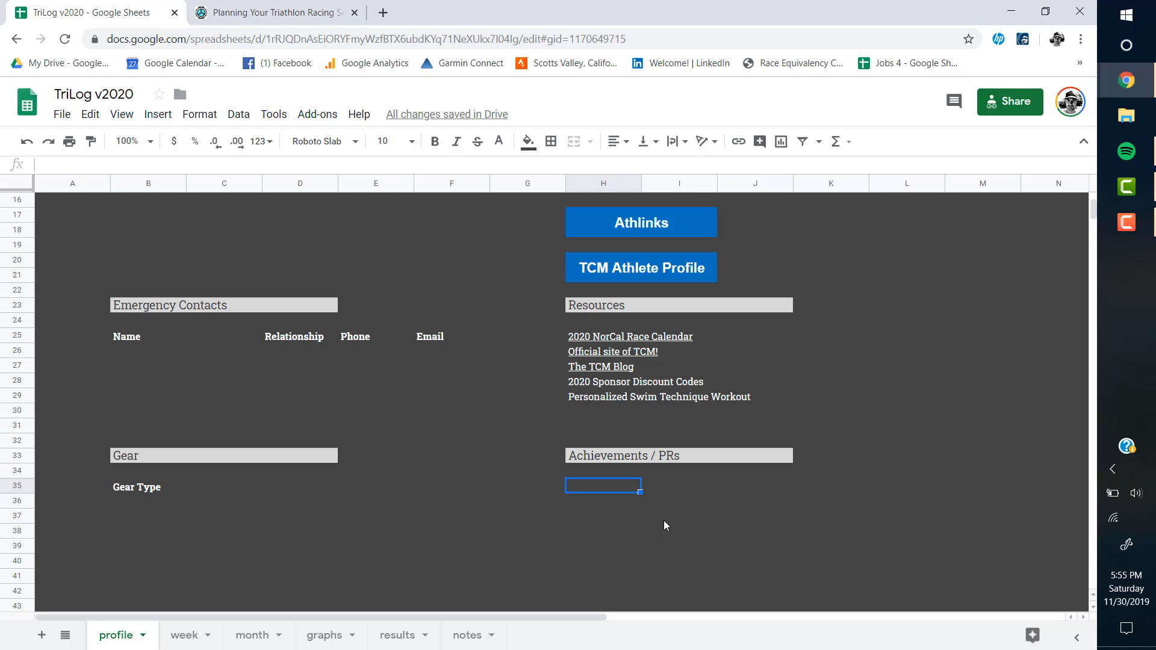
{"action": "scroll", "coordinate": [453, 504], "scroll_direction": "up", "scroll_amount": 5}
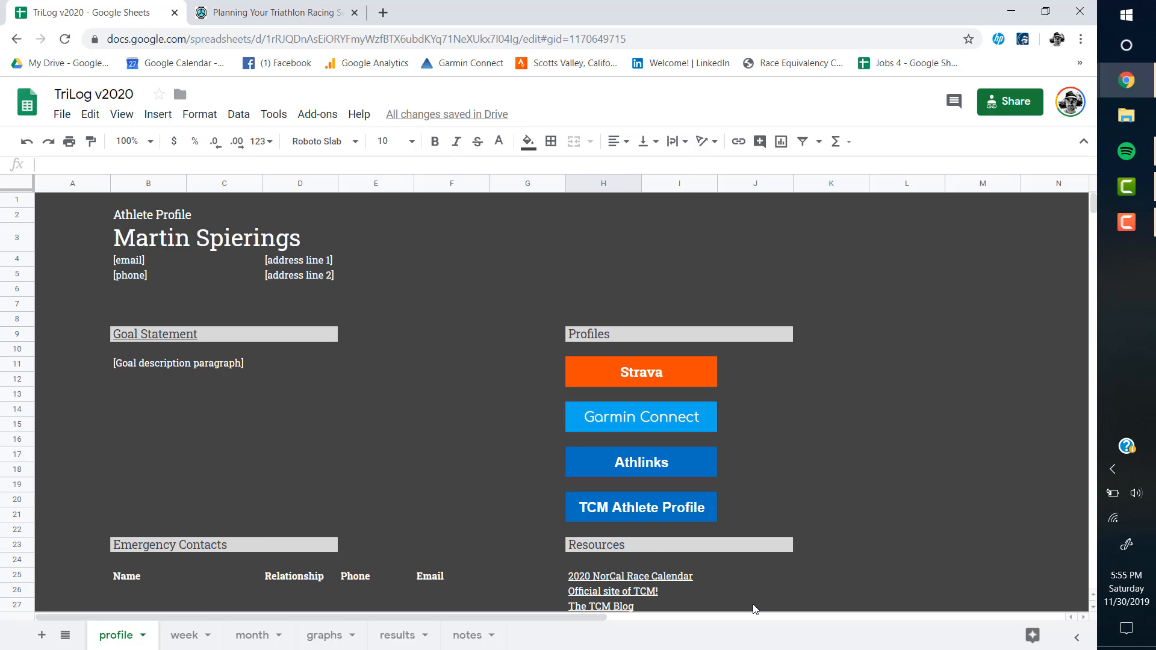
Open the week sheet and examine the swim technique workout, website and squad links in its header.
{"action": "left_click", "coordinate": [184, 635]}
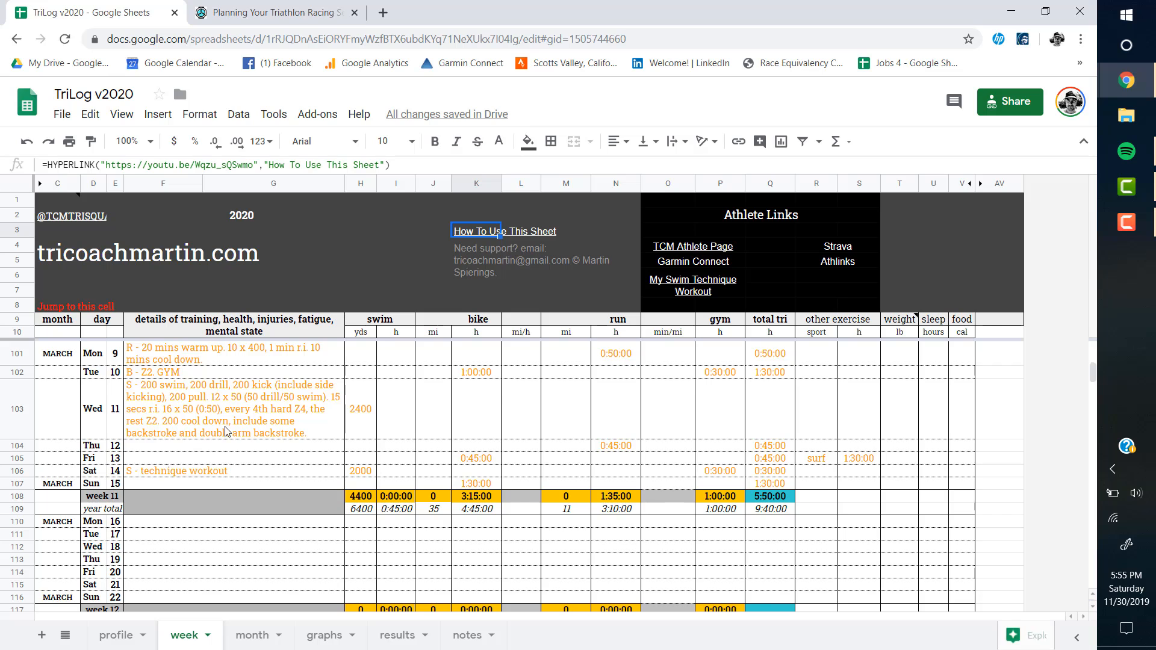
{"action": "scroll", "coordinate": [274, 441], "scroll_direction": "up", "scroll_amount": 20}
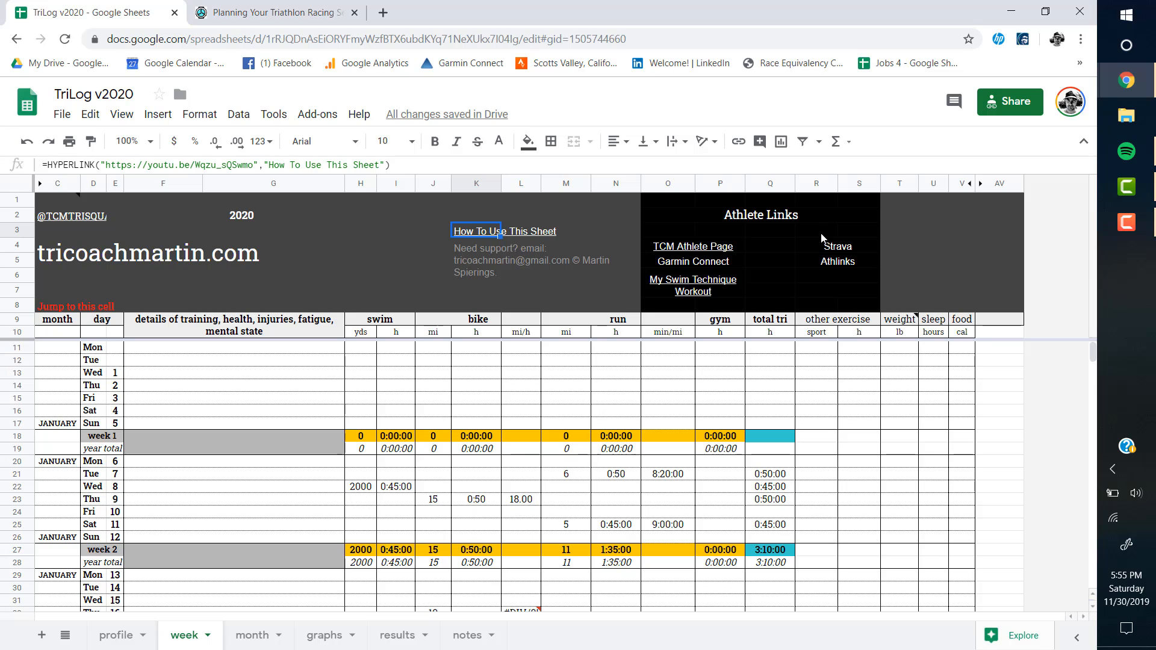
{"action": "mouse_move", "coordinate": [700, 292]}
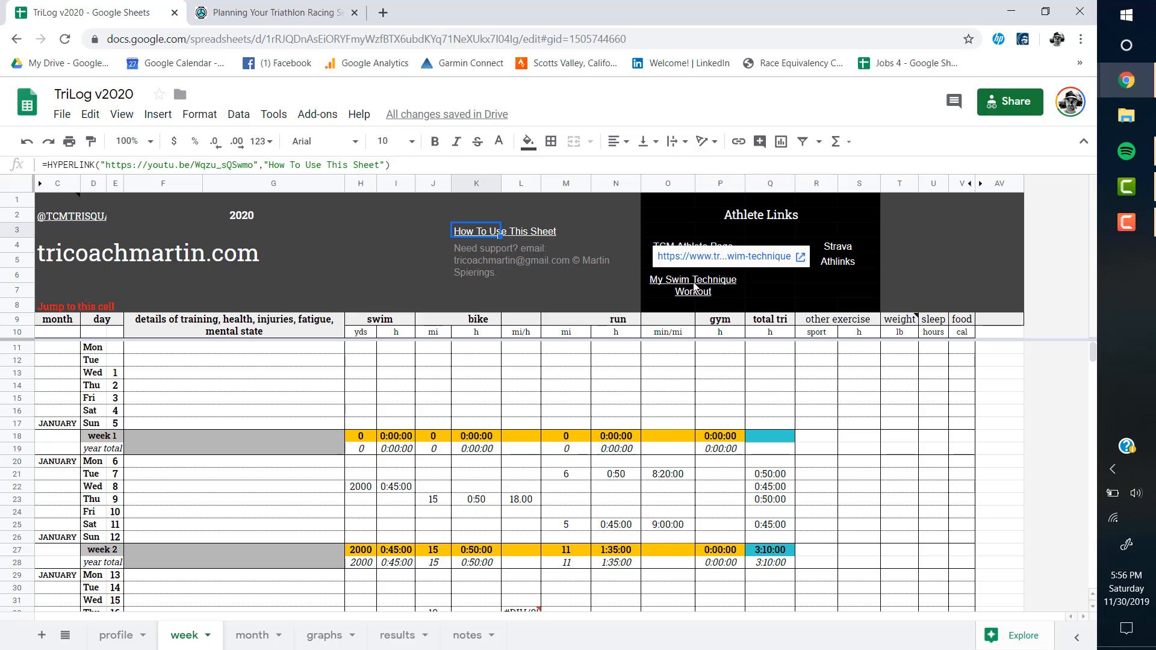
{"action": "mouse_move", "coordinate": [257, 247]}
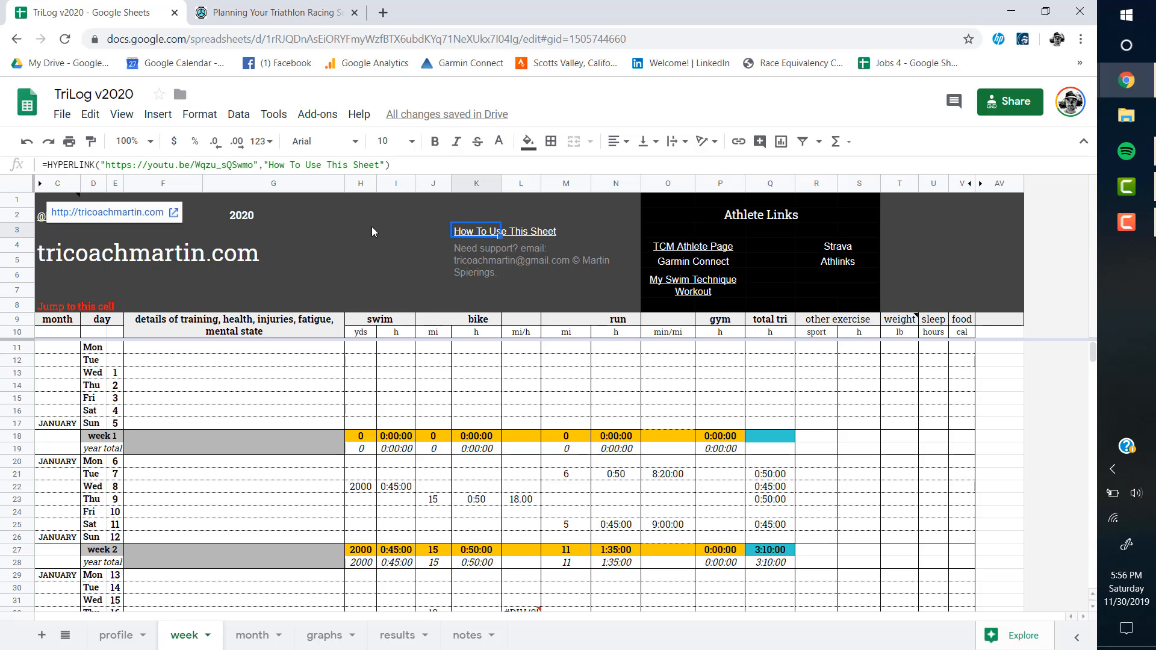
{"action": "mouse_move", "coordinate": [31, 215]}
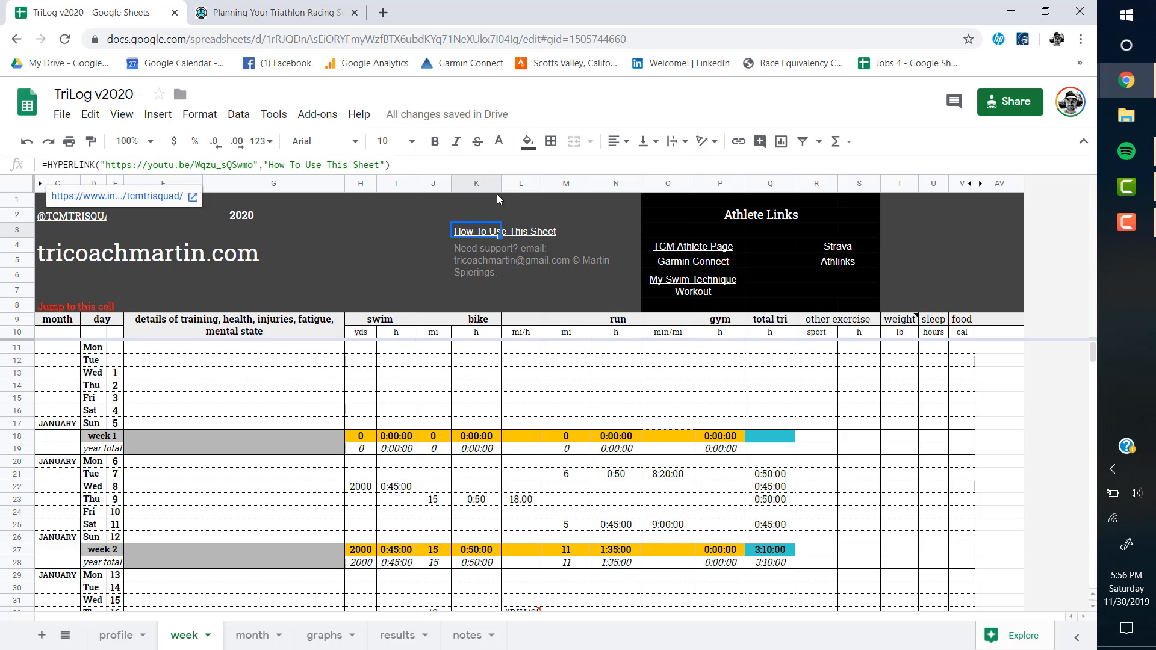
{"action": "mouse_move", "coordinate": [217, 246]}
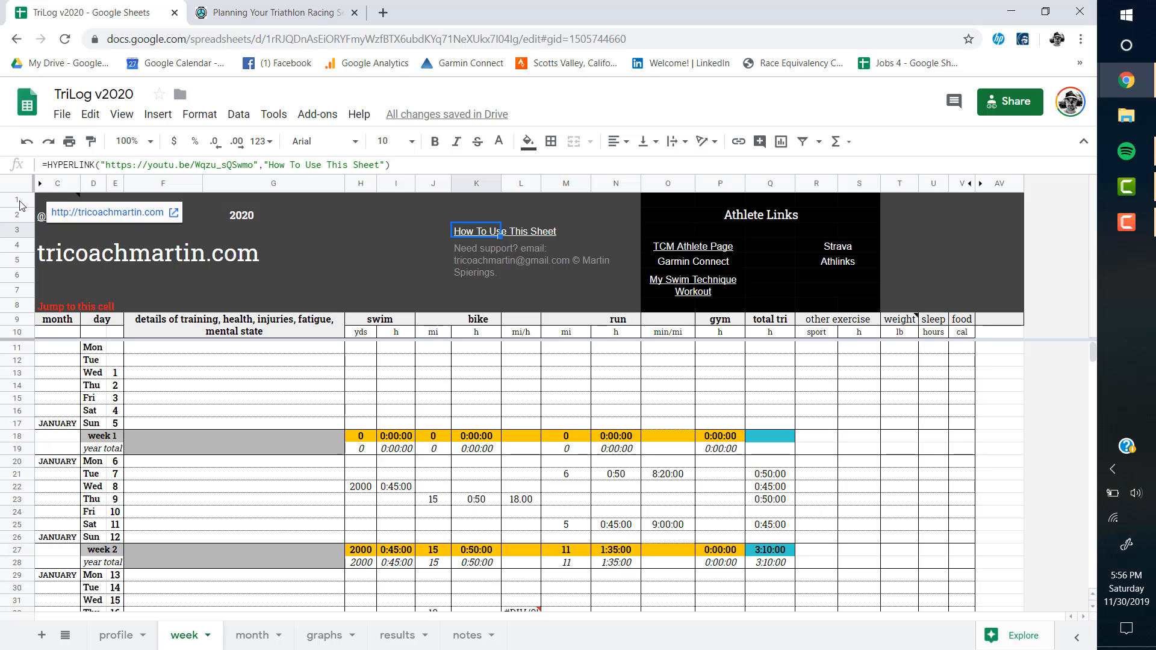
Hide header rows 1–7 of the week sheet.
{"action": "left_click_drag", "start_coordinate": [19, 201], "coordinate": [21, 289]}
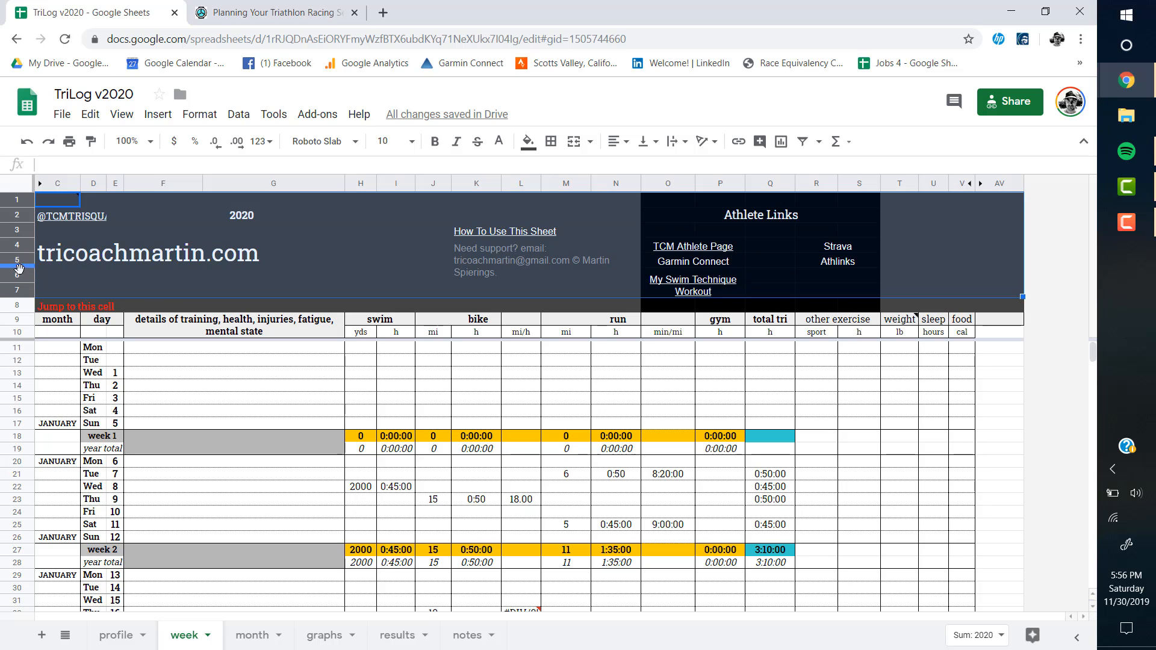
{"action": "right_click", "coordinate": [18, 260]}
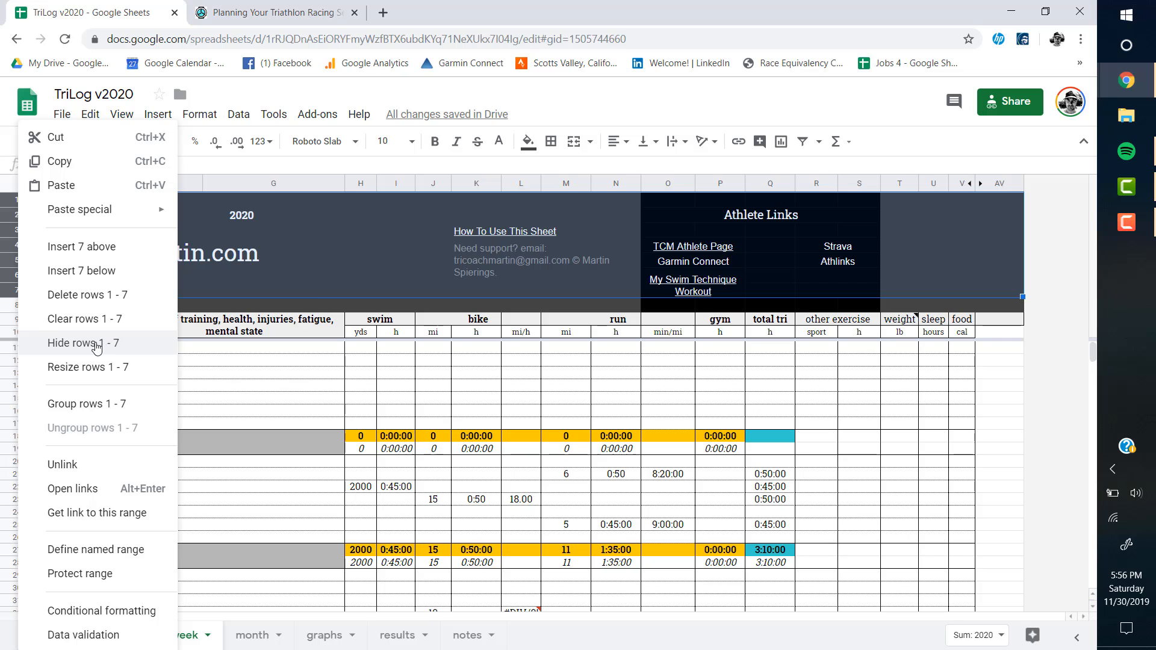
{"action": "left_click", "coordinate": [96, 345]}
{"action": "left_click", "coordinate": [280, 283]}
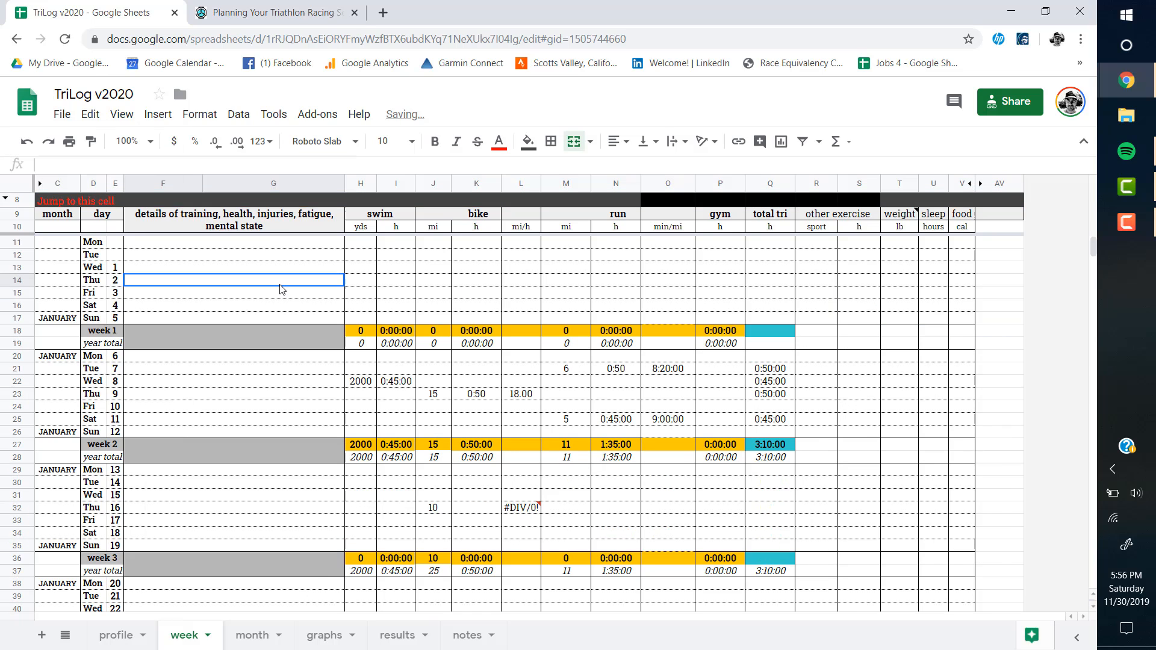
Examine the target cell reference in the "Jump to this cell" link formula, and follow the link to cell C101.
{"action": "left_click", "coordinate": [521, 279]}
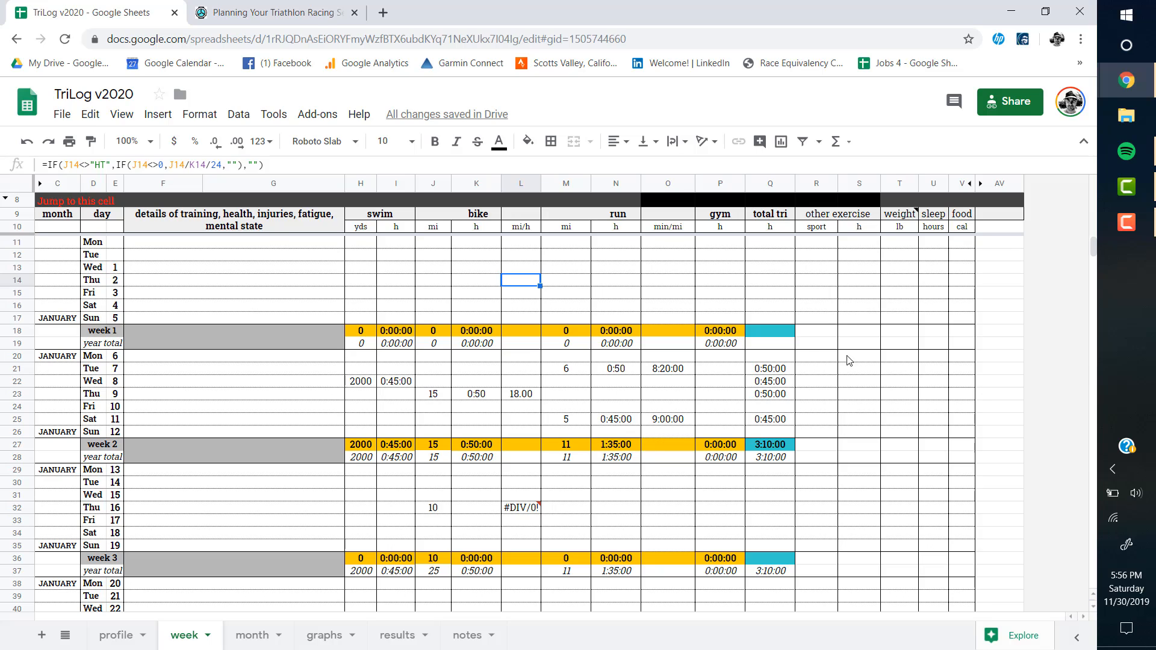
{"action": "mouse_move", "coordinate": [60, 202]}
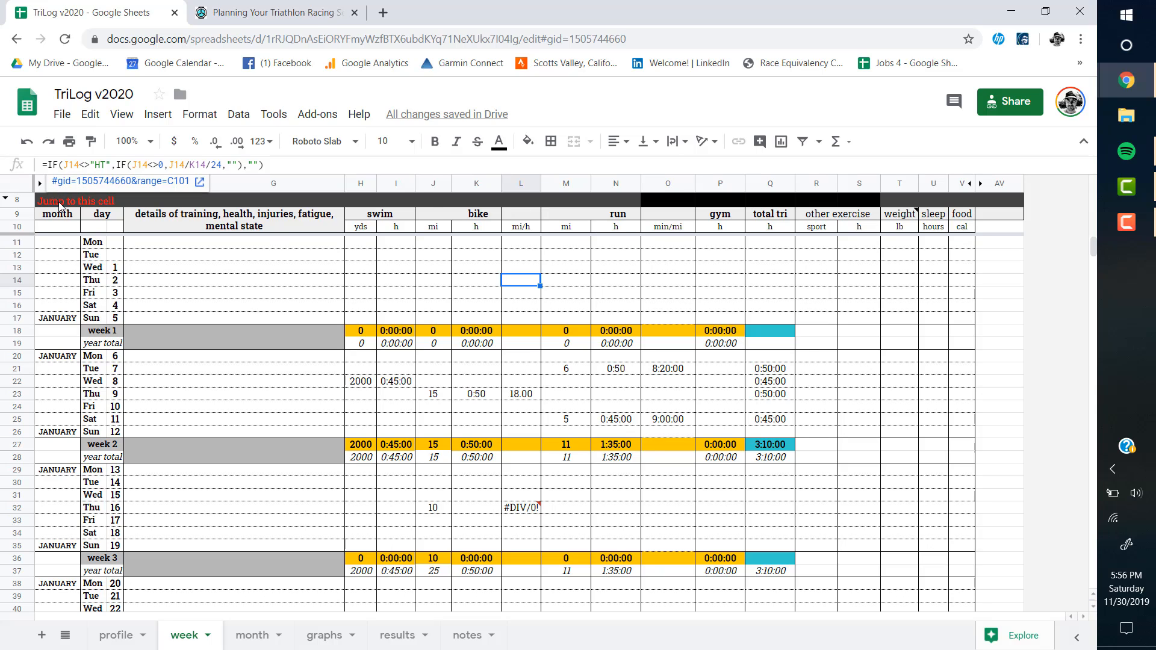
{"action": "left_click", "coordinate": [60, 206]}
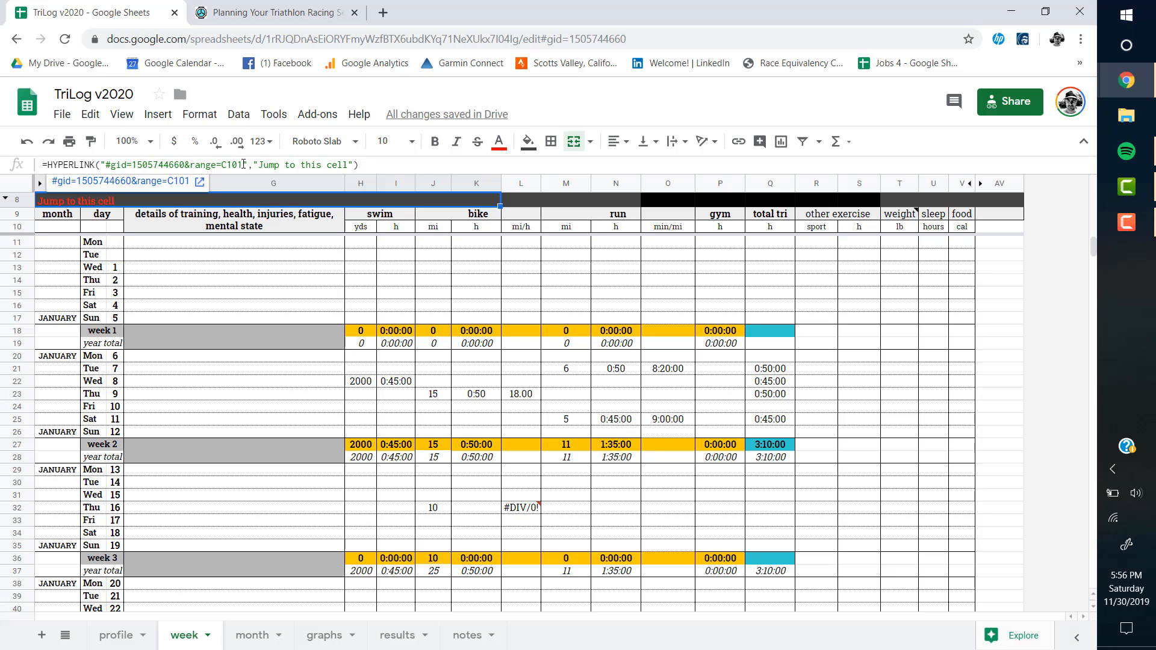
{"action": "double_click", "coordinate": [241, 165]}
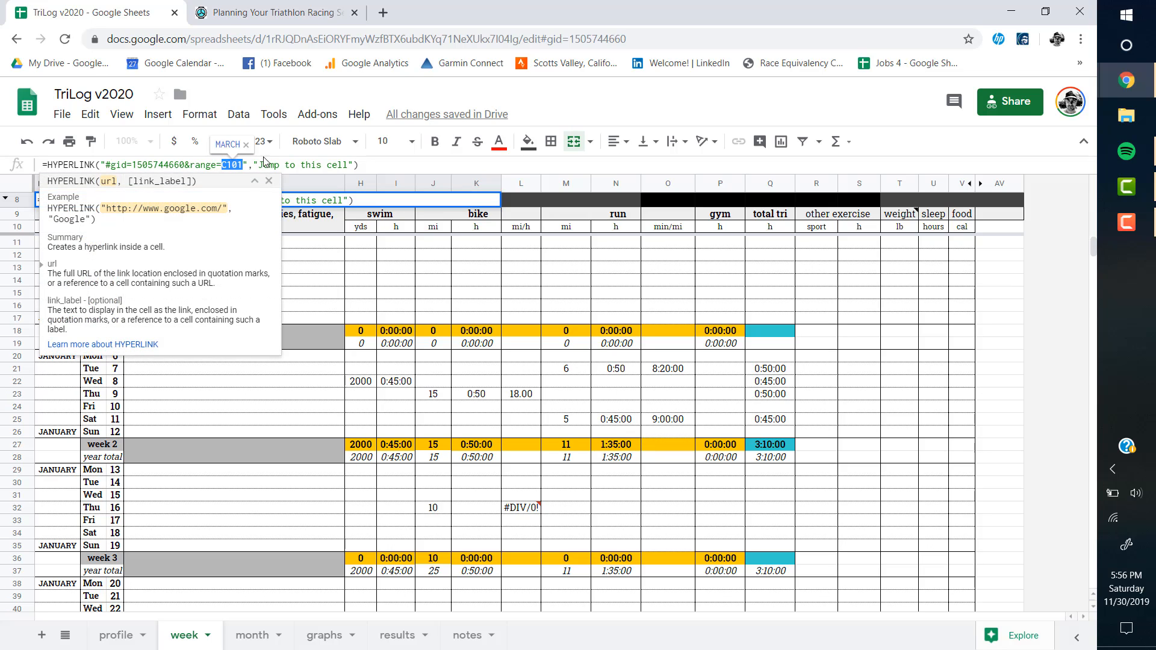
{"action": "left_click", "coordinate": [239, 165]}
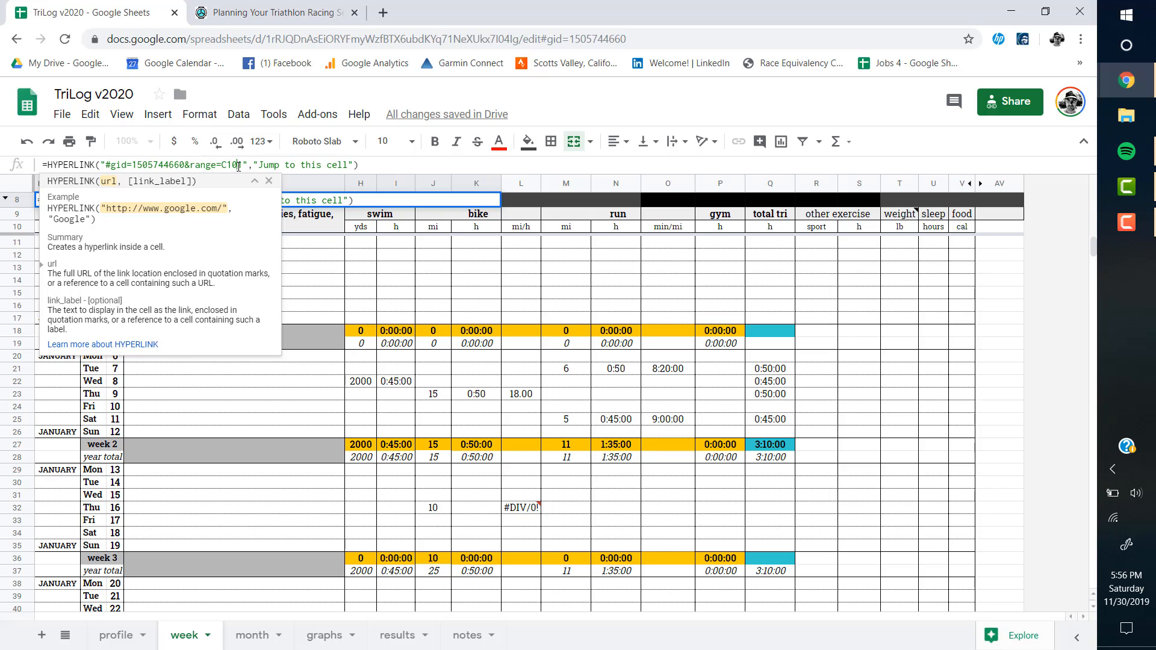
{"action": "left_click", "coordinate": [367, 291]}
{"action": "left_click", "coordinate": [62, 201]}
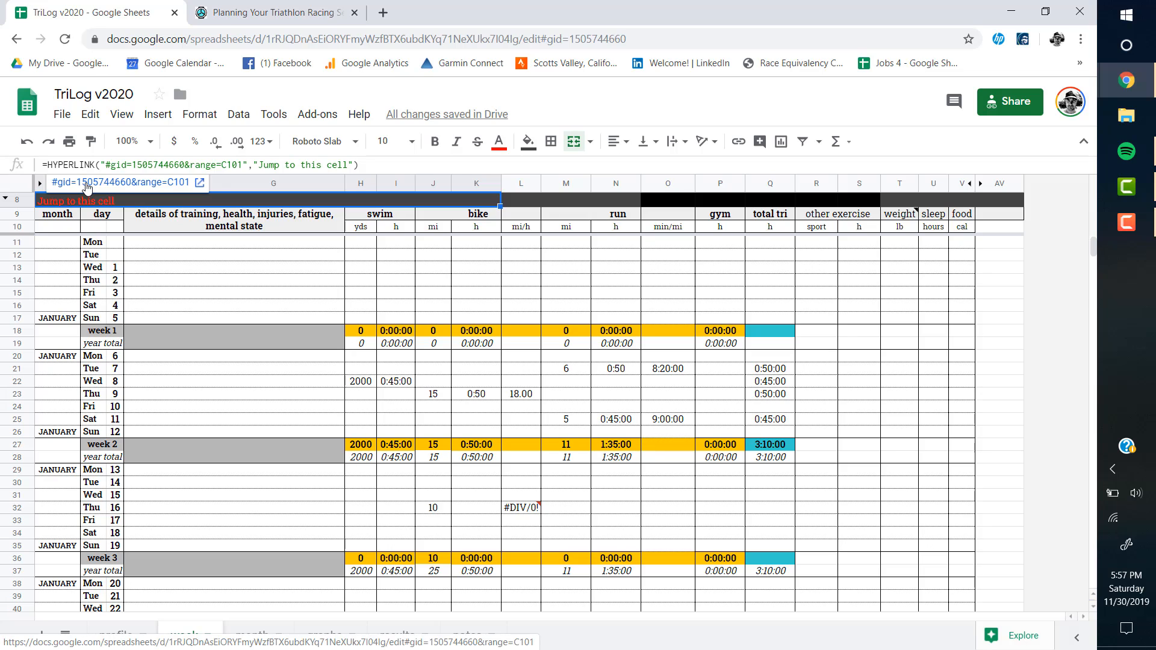
{"action": "left_click", "coordinate": [87, 187]}
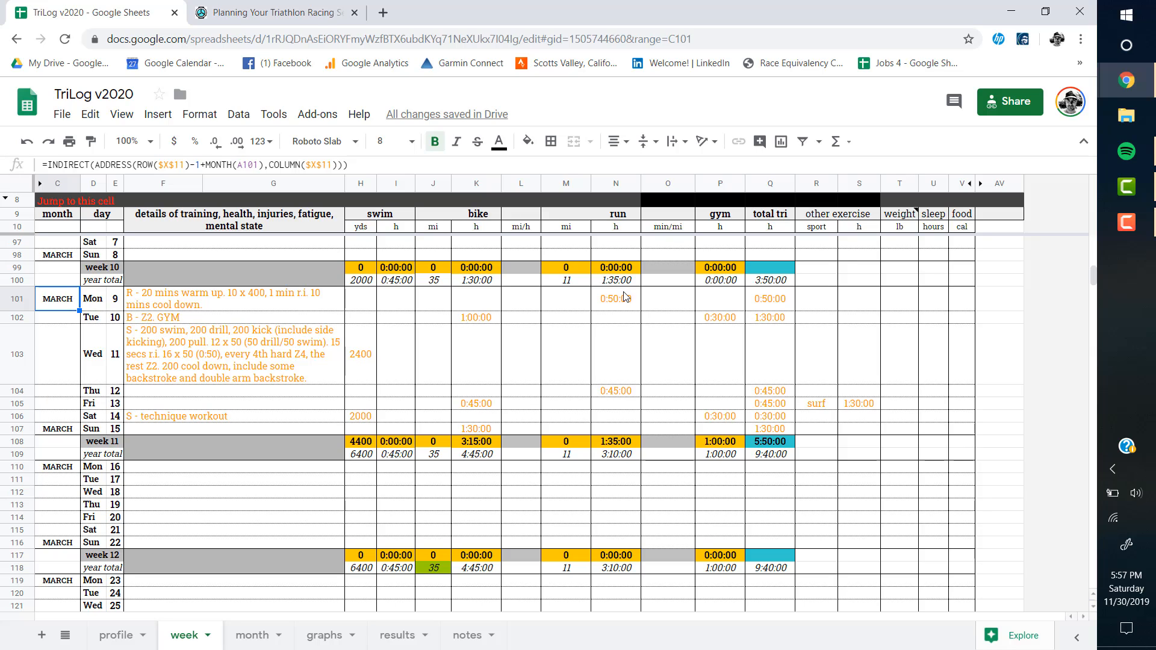
Log the Monday, March 9 run in row 101 with a distance of 6 miles and a time of 0:52:00.
{"action": "left_click", "coordinate": [201, 299]}
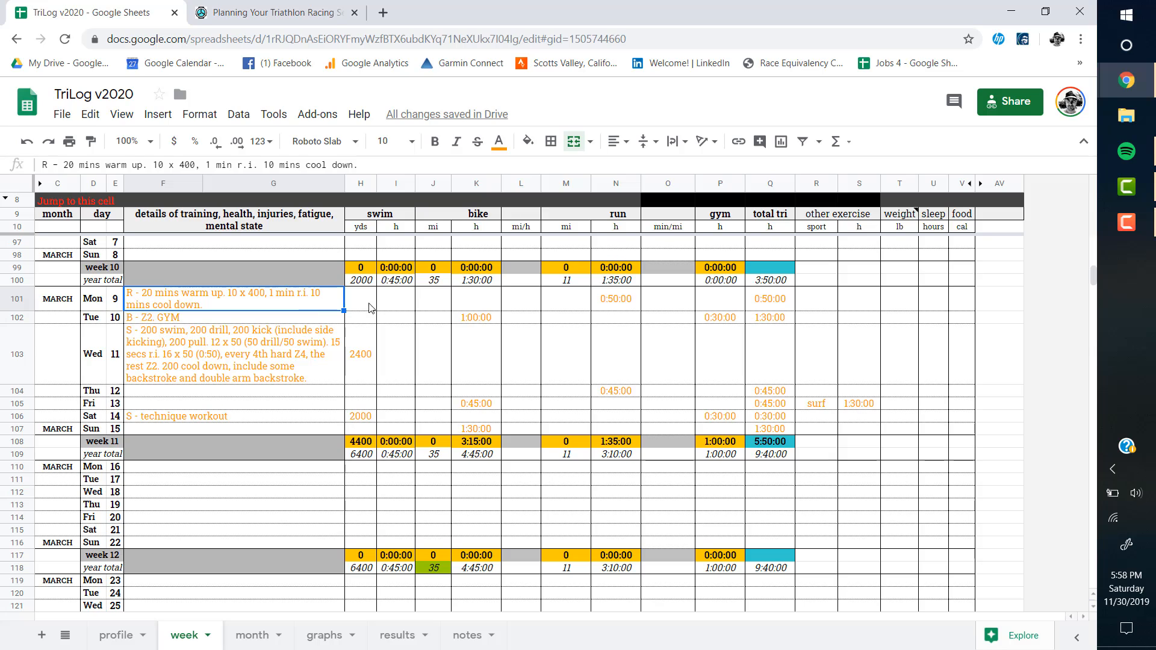
{"action": "left_click", "coordinate": [576, 302]}
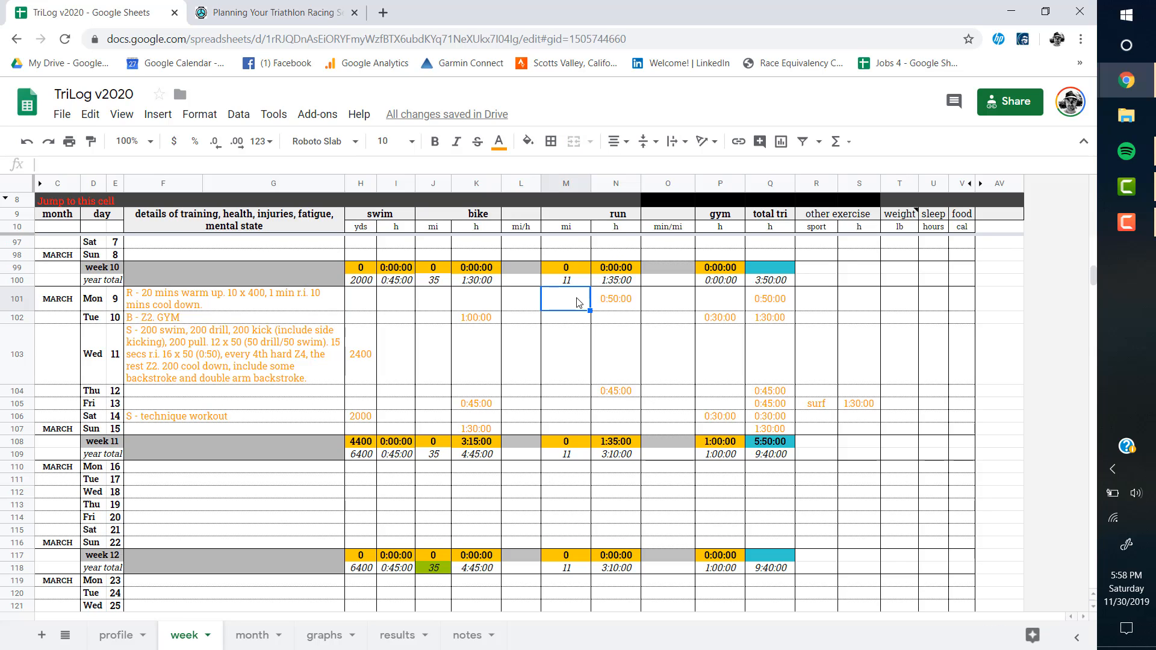
{"action": "type", "text": "6"}
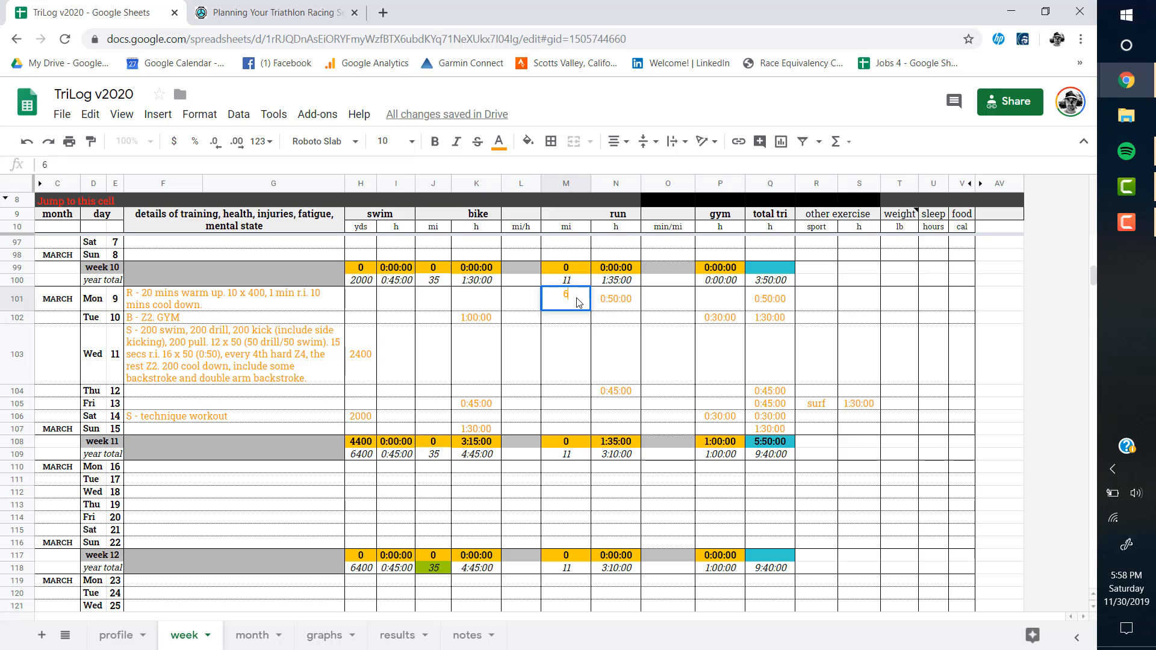
{"action": "key", "text": "Tab"}
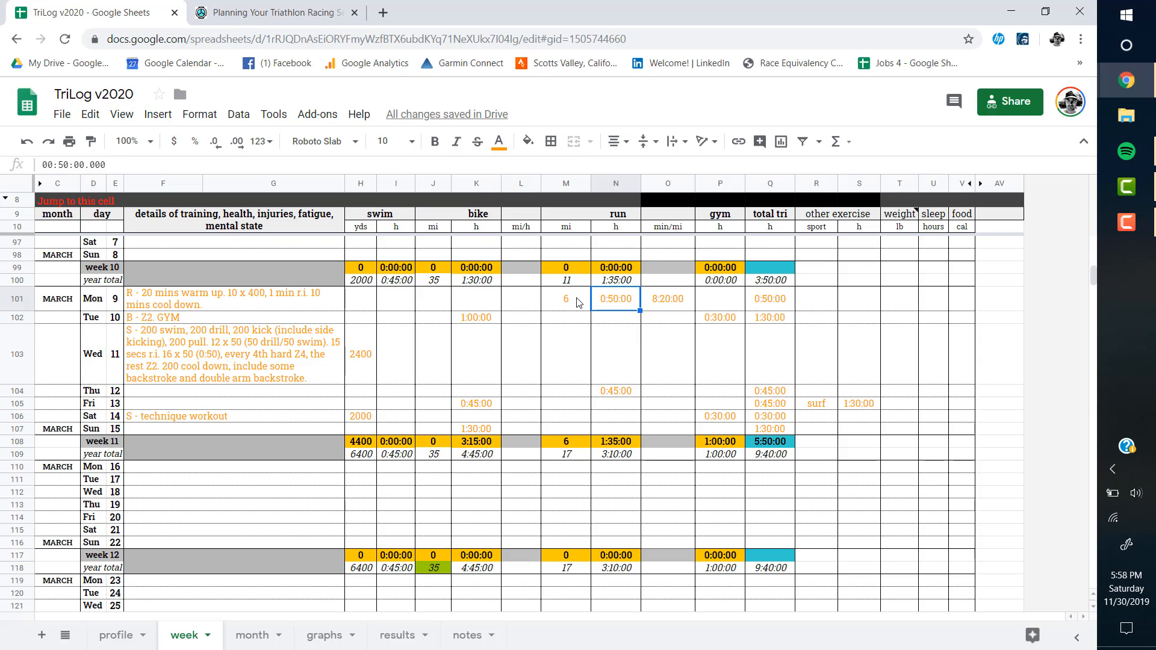
{"action": "type", "text": "0"}
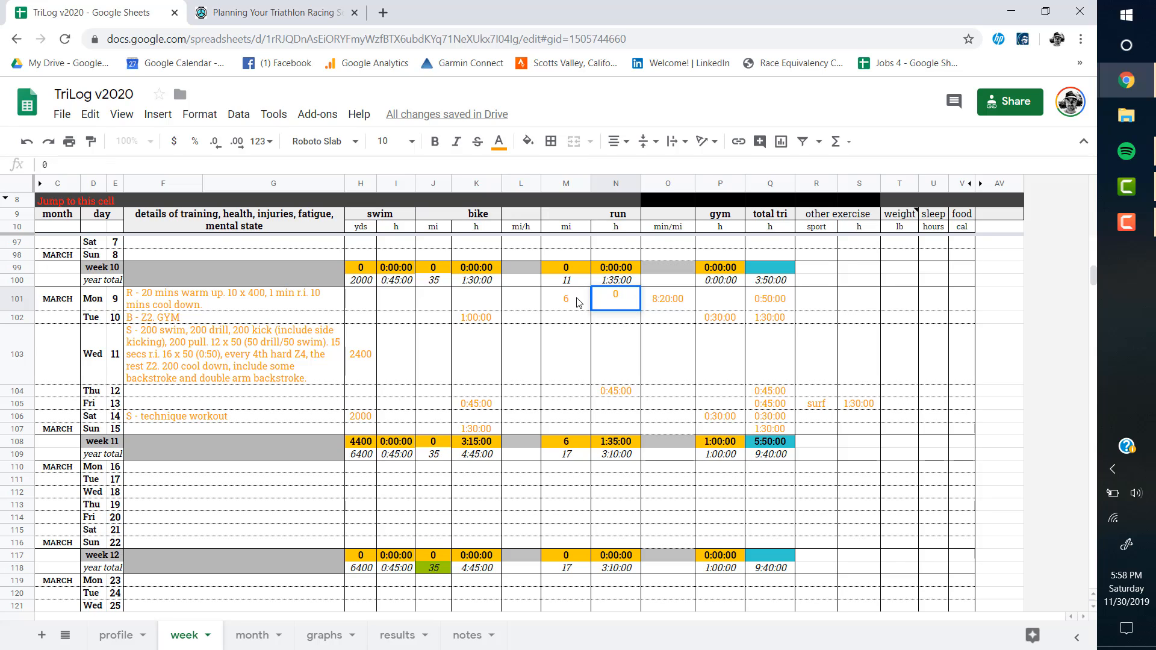
{"action": "type", "text": ":52:00"}
{"action": "key", "text": "Return"}
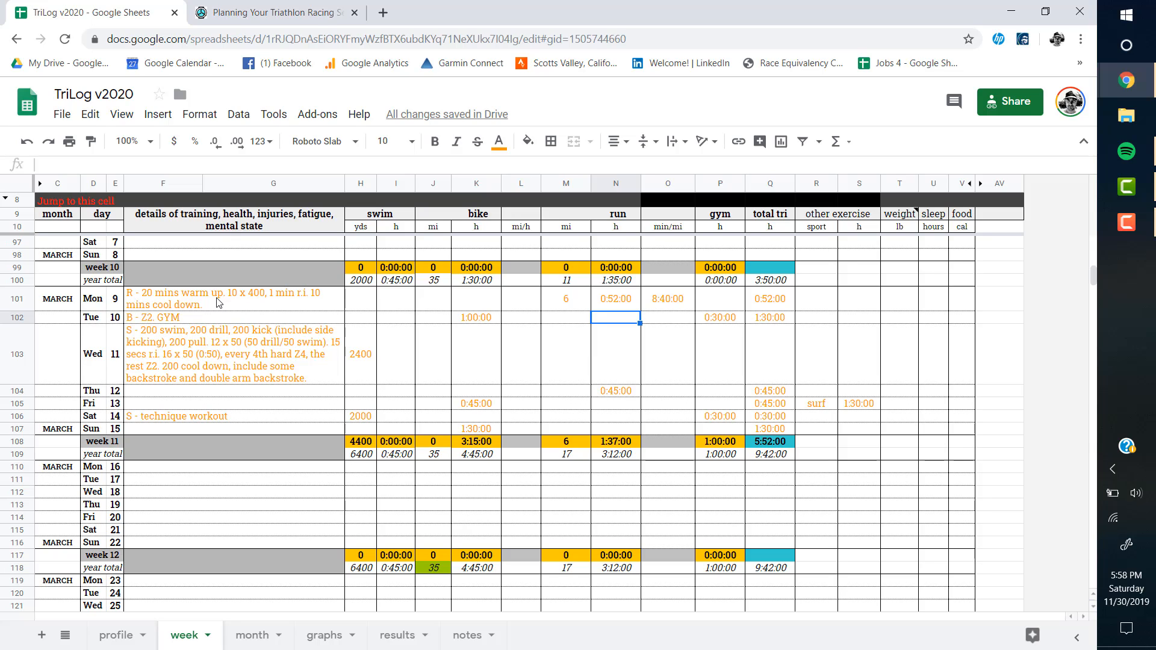
Change the text colour of the Monday, March 9 entry in row 101 to black, from the training details through the food column.
{"action": "left_click_drag", "start_coordinate": [218, 303], "coordinate": [968, 306]}
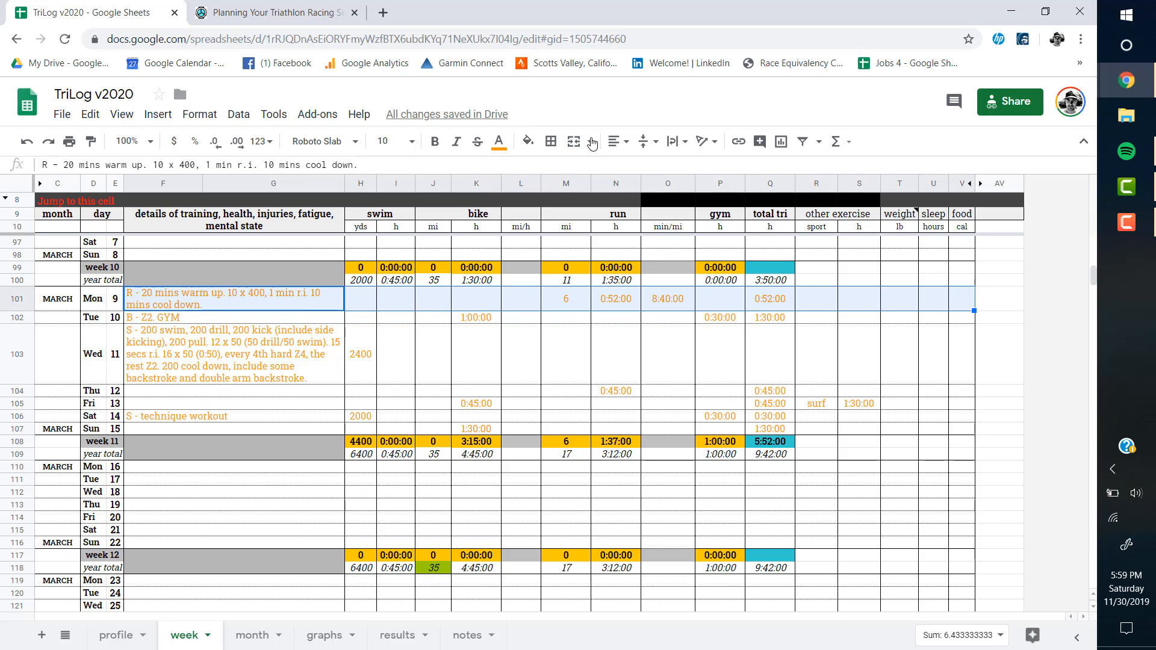
{"action": "left_click", "coordinate": [499, 141]}
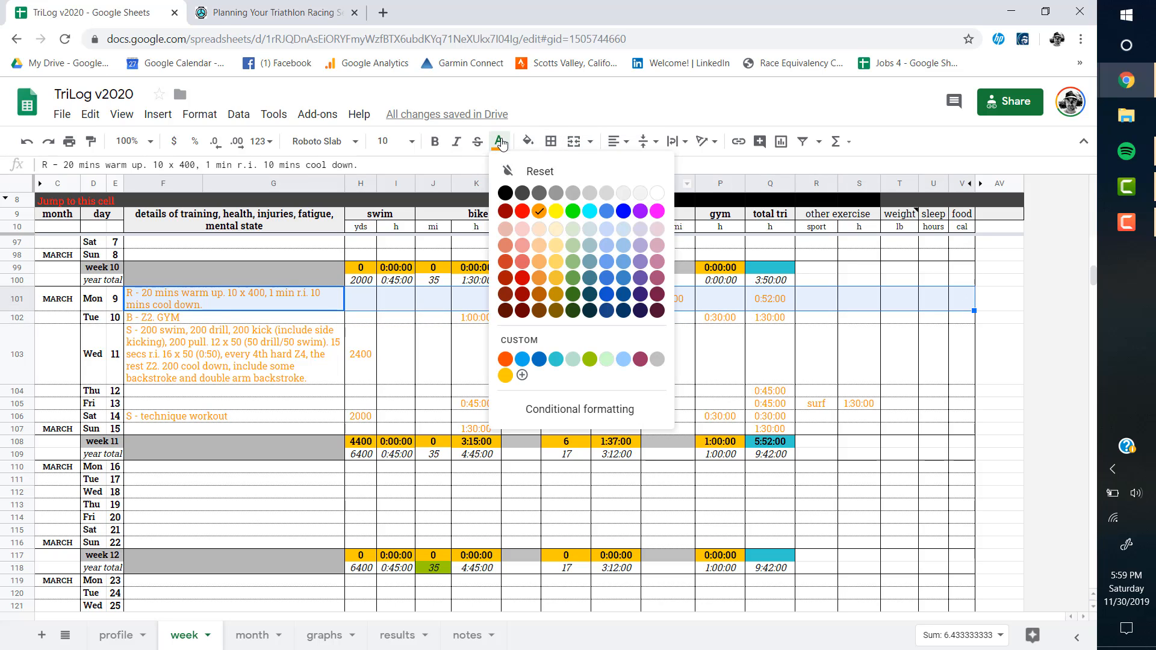
{"action": "left_click", "coordinate": [505, 193]}
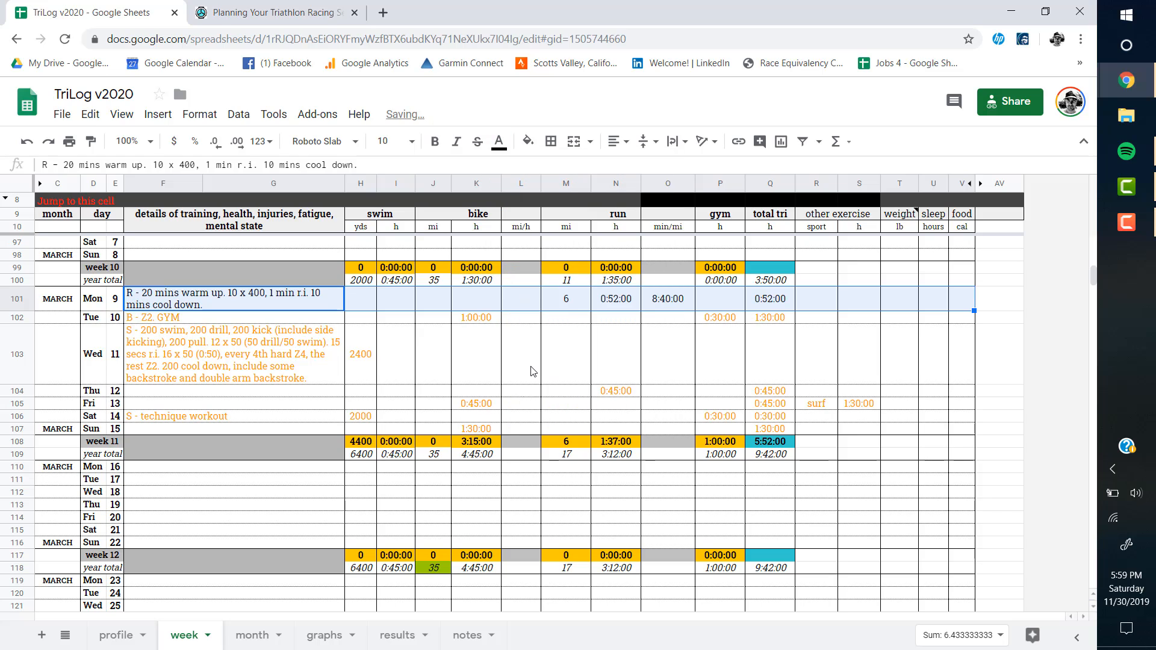
{"action": "left_click", "coordinate": [571, 304]}
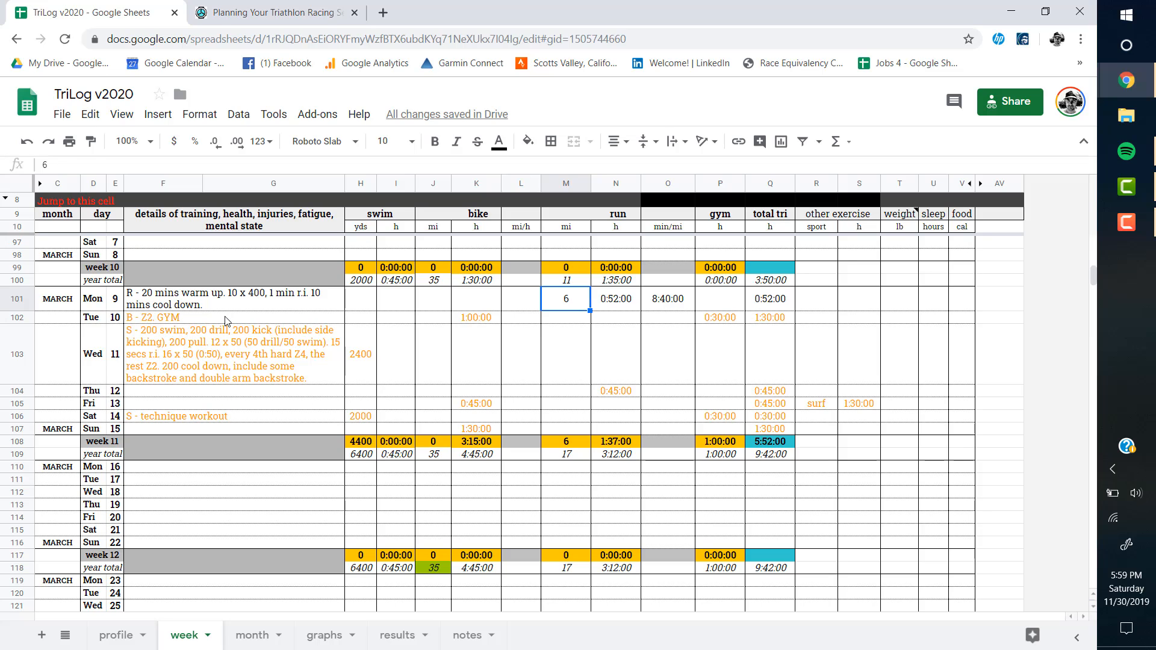
Change the text colour of the Tuesday, March 10 entry in row 102 to black, from the training details through the gym time.
{"action": "left_click_drag", "start_coordinate": [226, 320], "coordinate": [733, 323]}
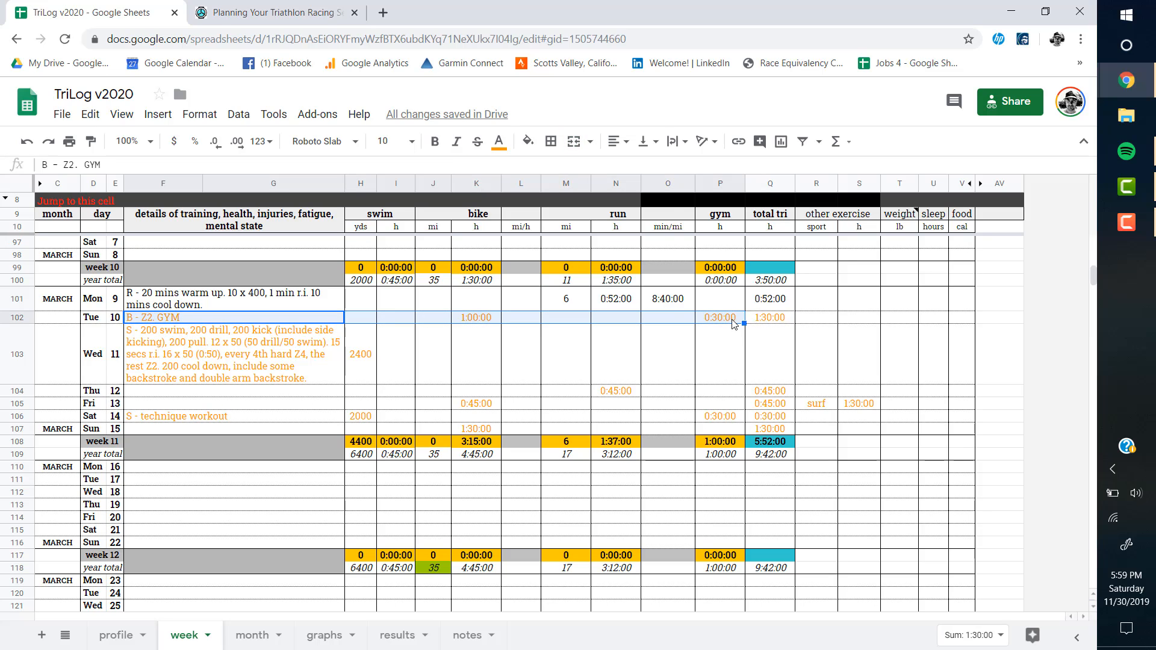
{"action": "left_click", "coordinate": [499, 140]}
{"action": "left_click", "coordinate": [505, 193]}
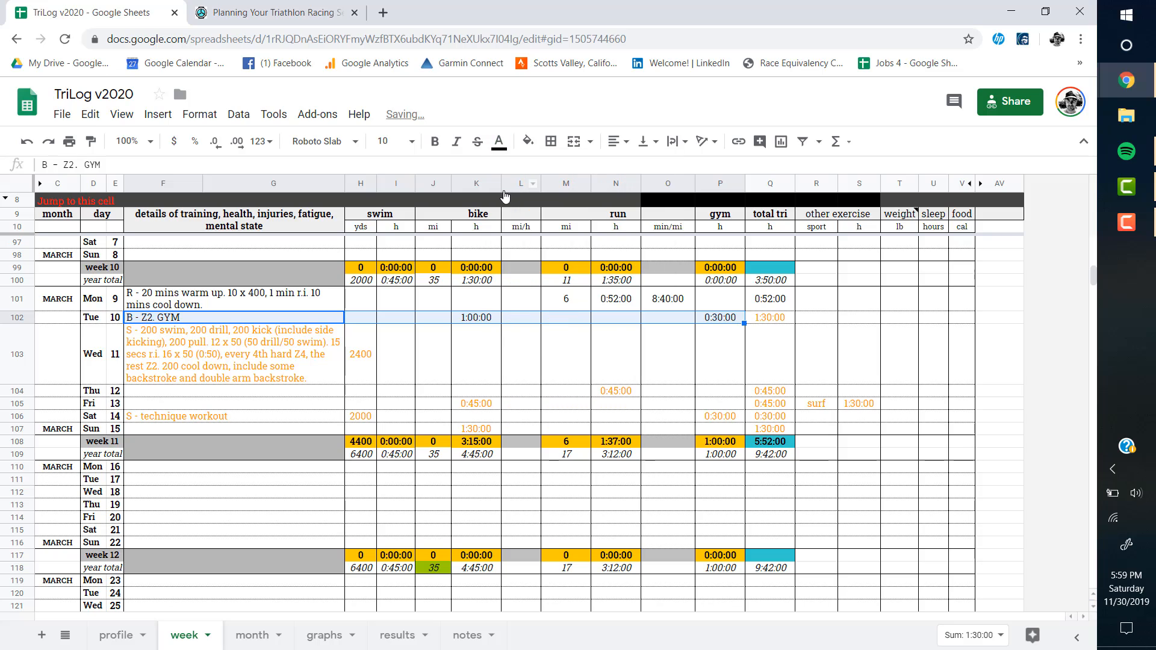
{"action": "left_click", "coordinate": [731, 321]}
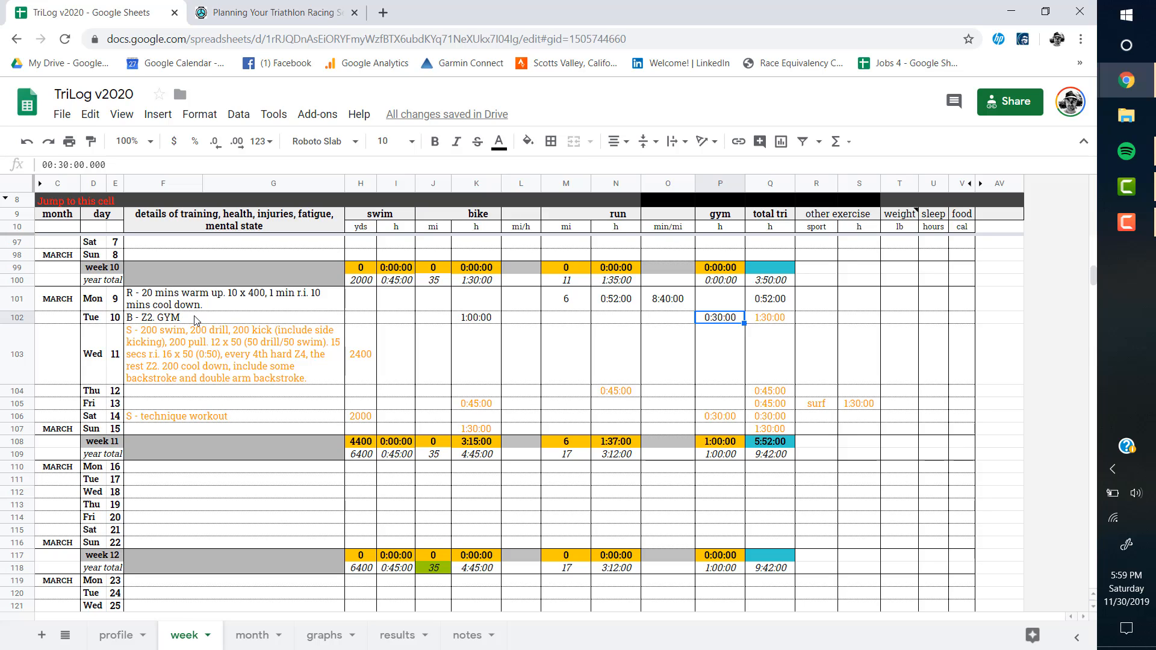
Log a bike distance of 16 miles for the Tuesday, March 10 workout in row 102.
{"action": "left_click", "coordinate": [195, 320]}
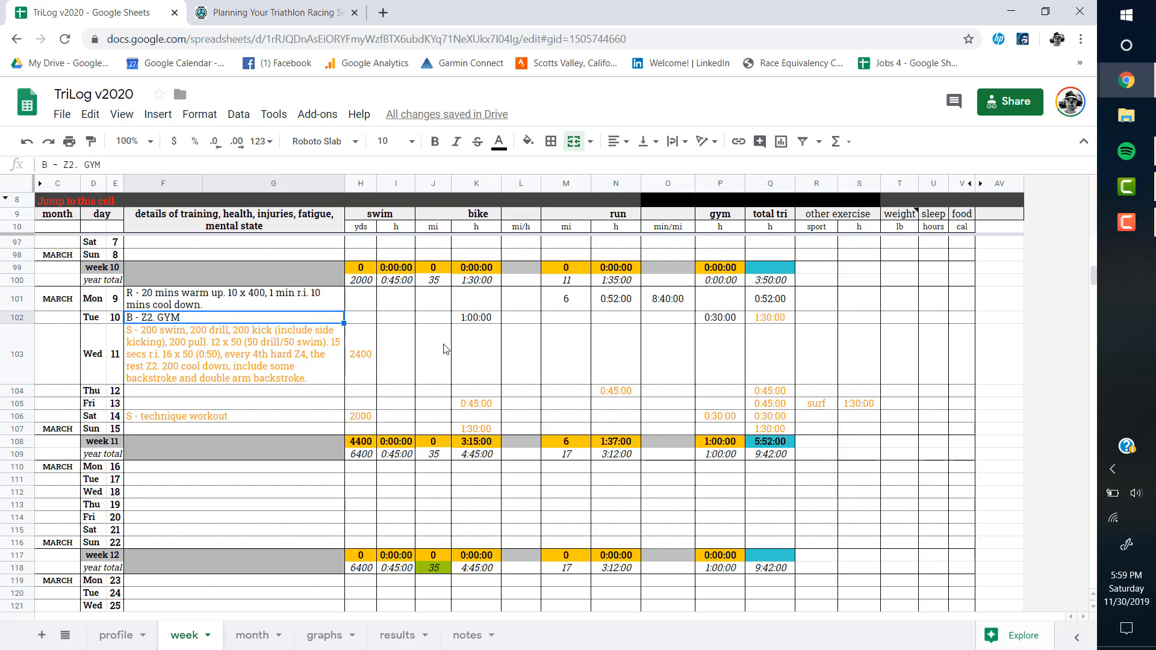
{"action": "left_click", "coordinate": [448, 319]}
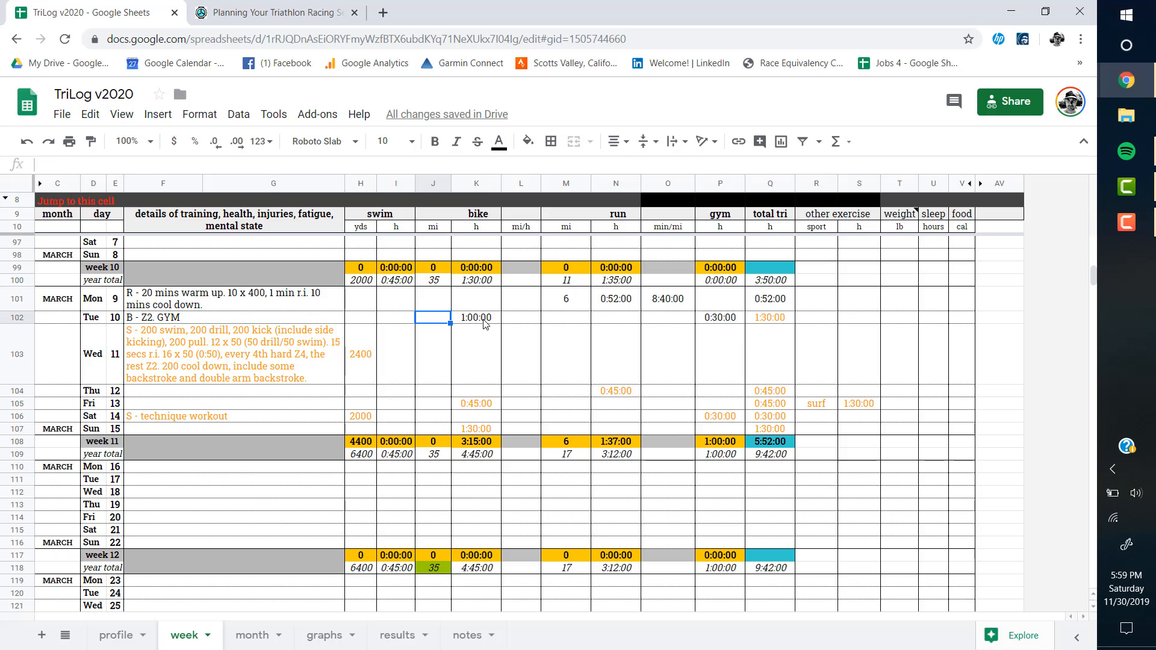
{"action": "left_click", "coordinate": [485, 325]}
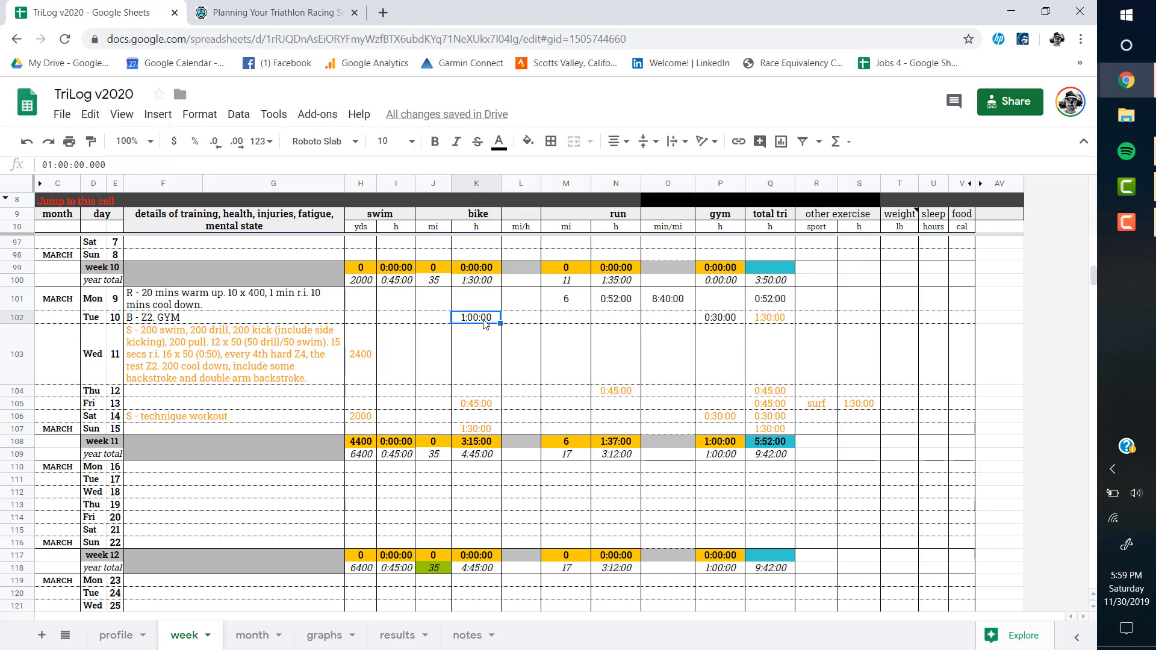
{"action": "left_click", "coordinate": [430, 326]}
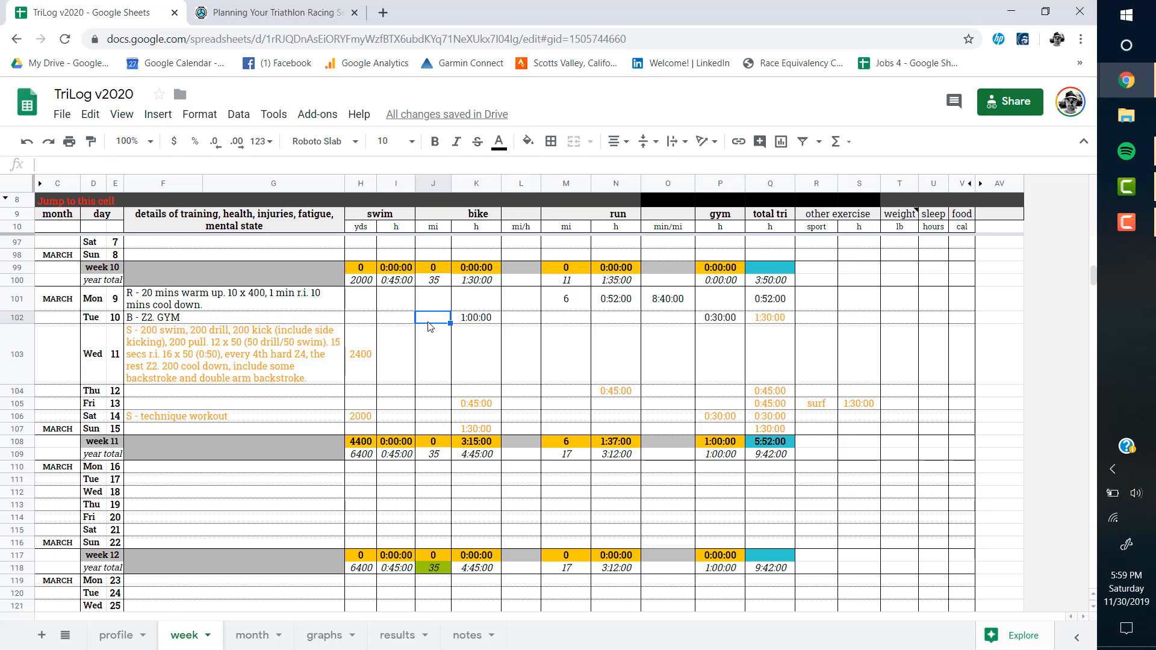
{"action": "type", "text": "16"}
{"action": "key", "text": "Return"}
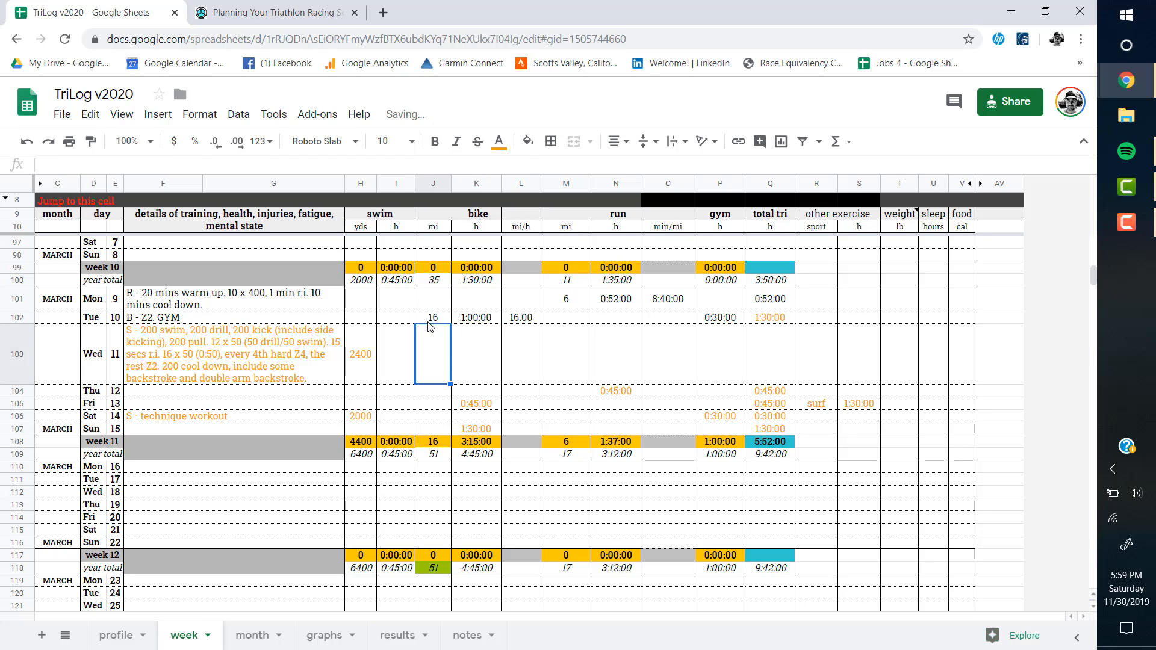
{"action": "left_click", "coordinate": [463, 325]}
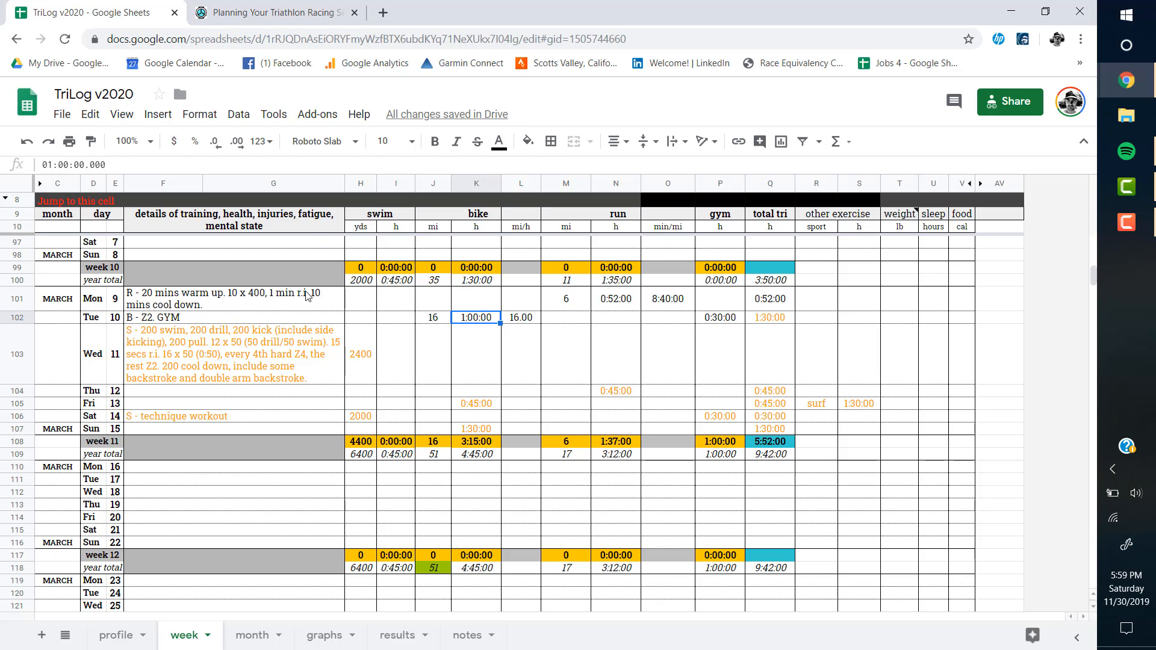
Add a bold 0:35 after "every 4th hard Z4" in the Wednesday, March 11 swim description.
{"action": "left_click", "coordinate": [229, 377]}
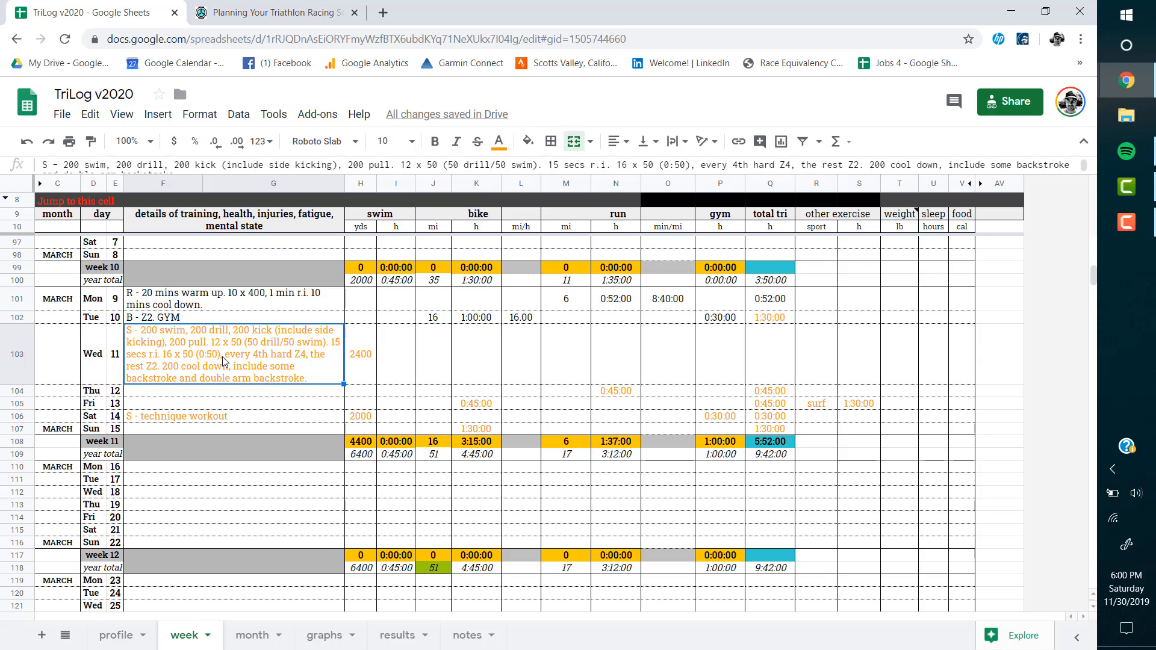
{"action": "double_click", "coordinate": [306, 359]}
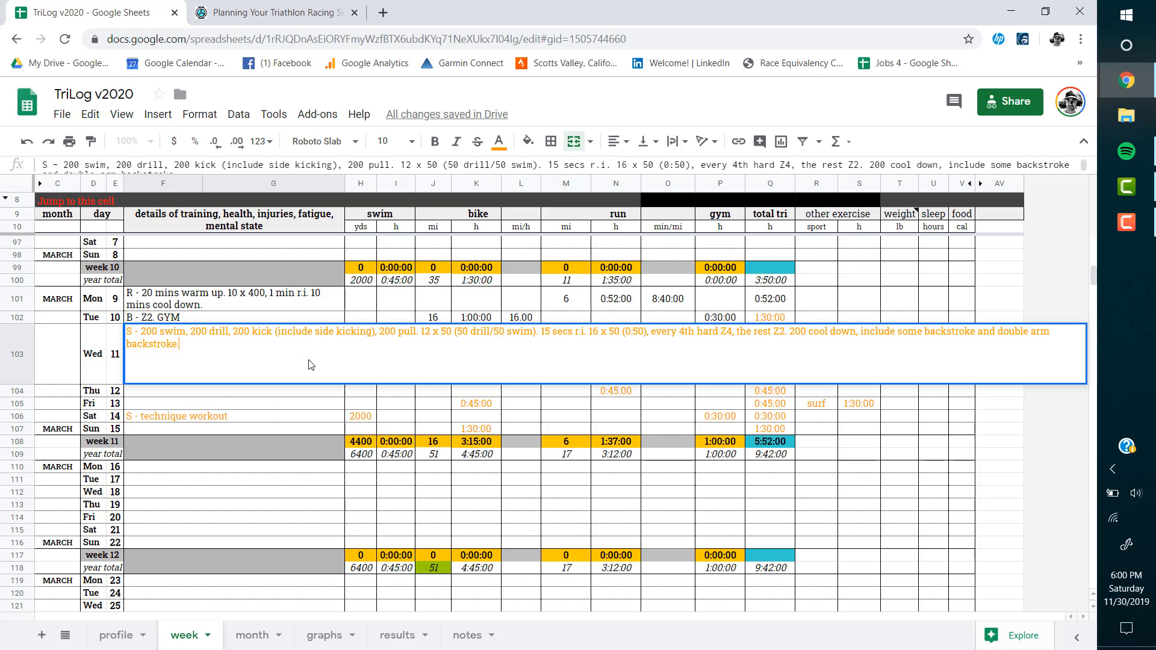
{"action": "left_click", "coordinate": [733, 332]}
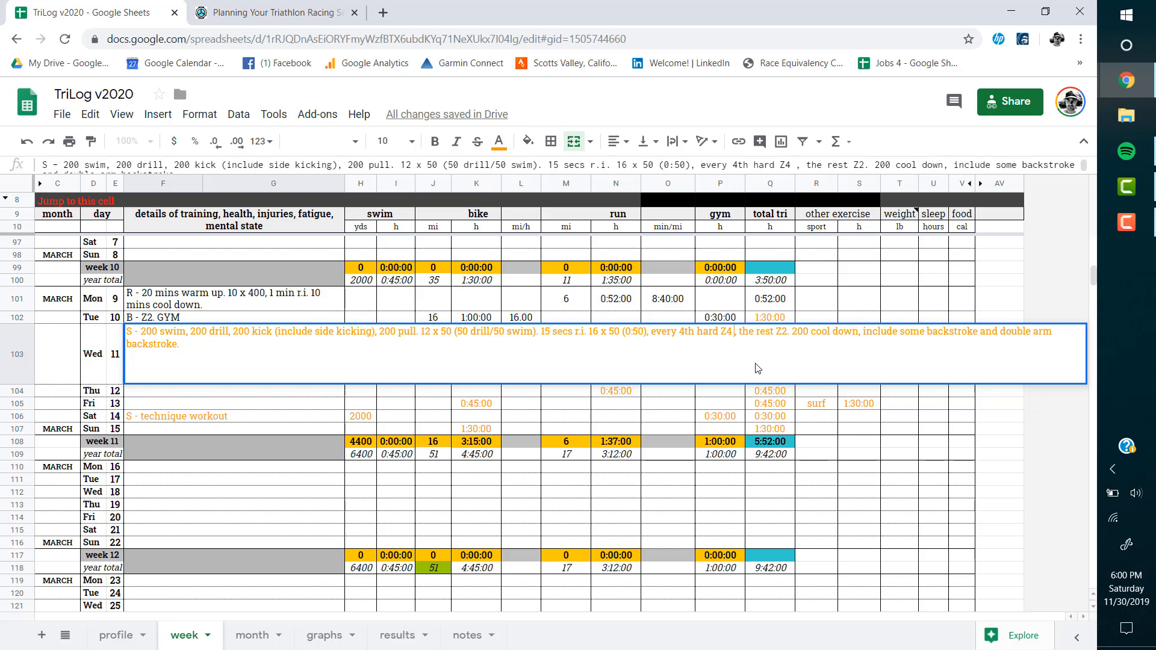
{"action": "type", "text": "0:35"}
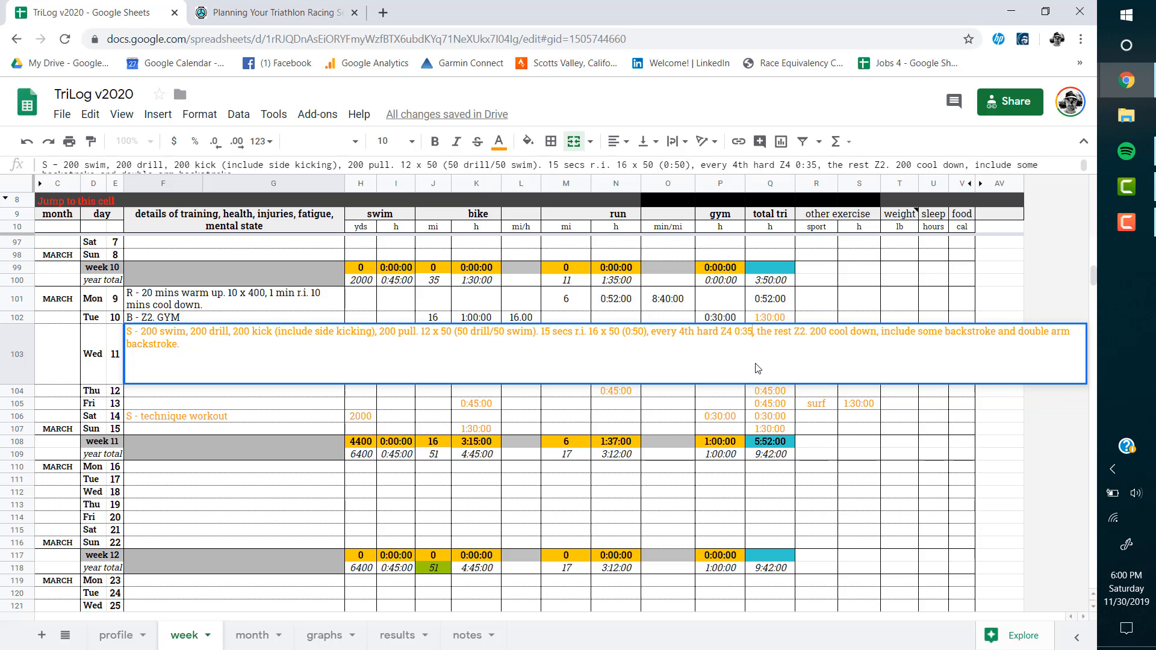
{"action": "left_click_drag", "start_coordinate": [751, 333], "coordinate": [735, 333]}
{"action": "left_click", "coordinate": [435, 143]}
Add a bold 0:40 after "the rest Z2" in the same swim description and commit the cell edit.
{"action": "left_click", "coordinate": [807, 331]}
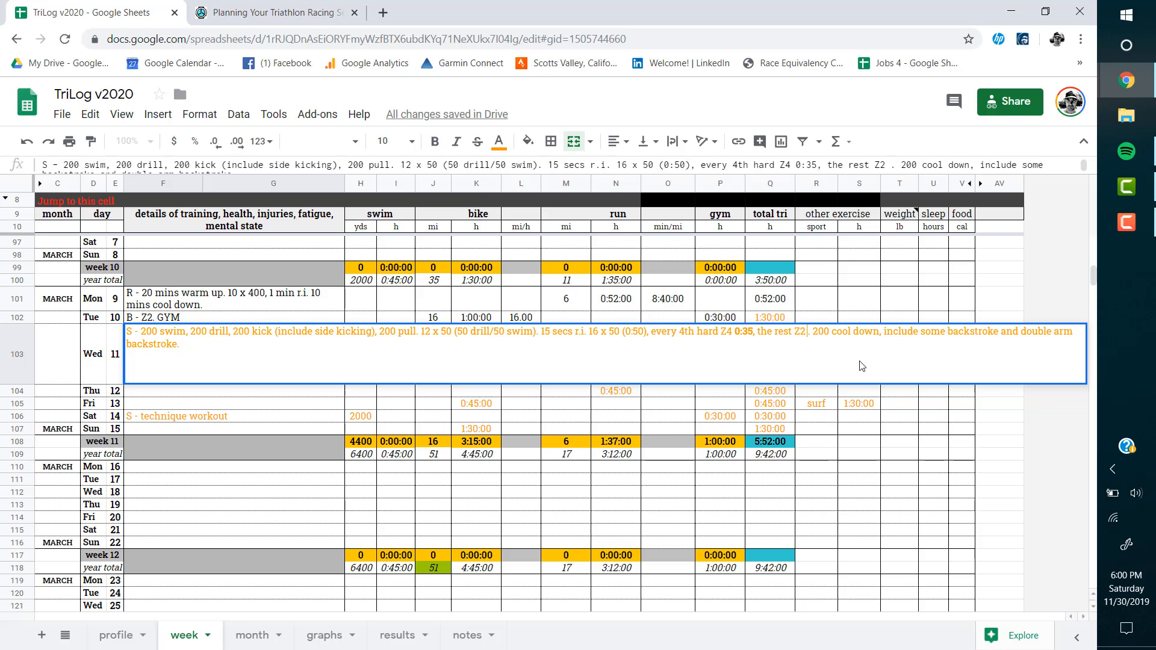
{"action": "type", "text": "0:40"}
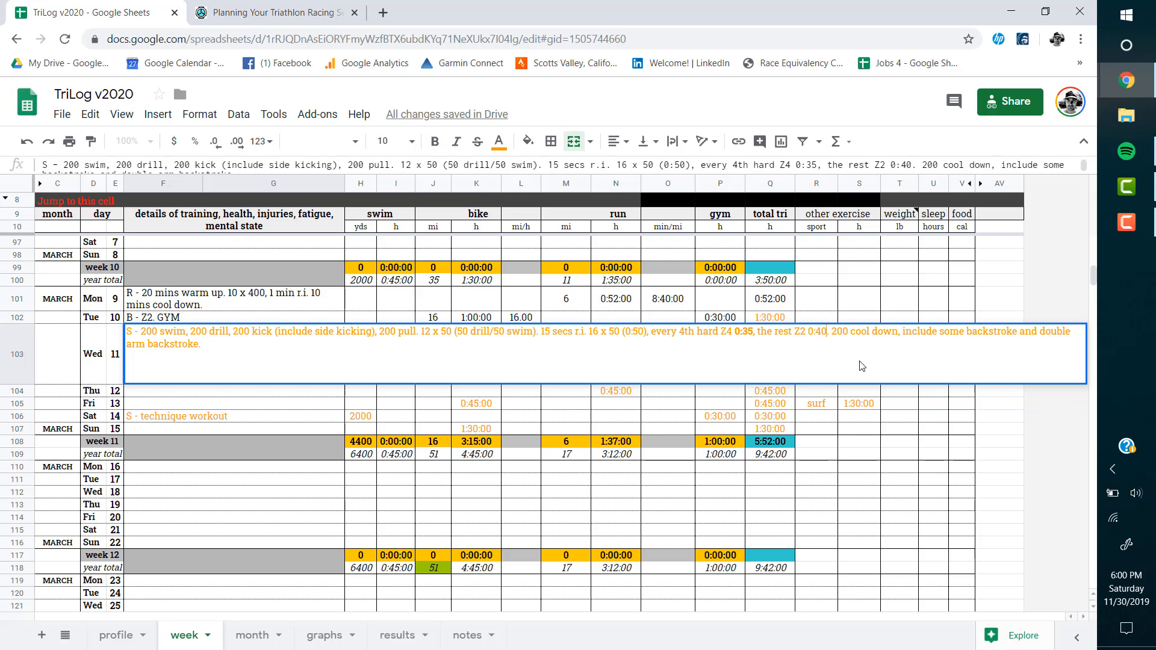
{"action": "left_click_drag", "start_coordinate": [827, 332], "coordinate": [808, 332]}
{"action": "left_click", "coordinate": [435, 140]}
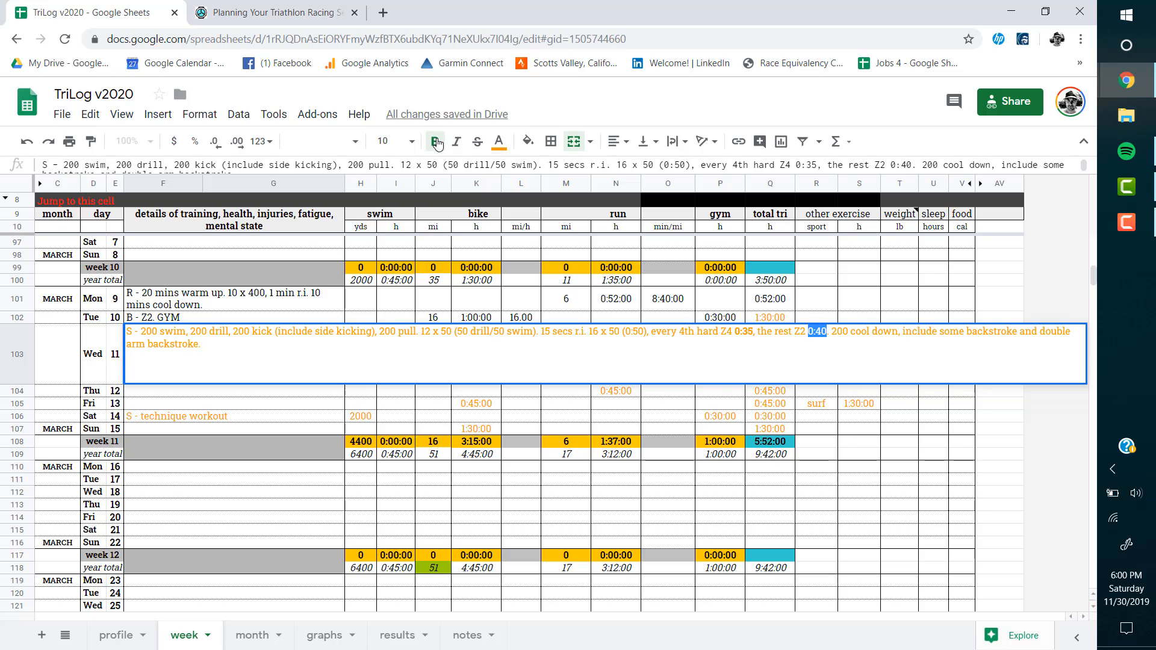
{"action": "left_click", "coordinate": [678, 347]}
{"action": "key", "text": "Return"}
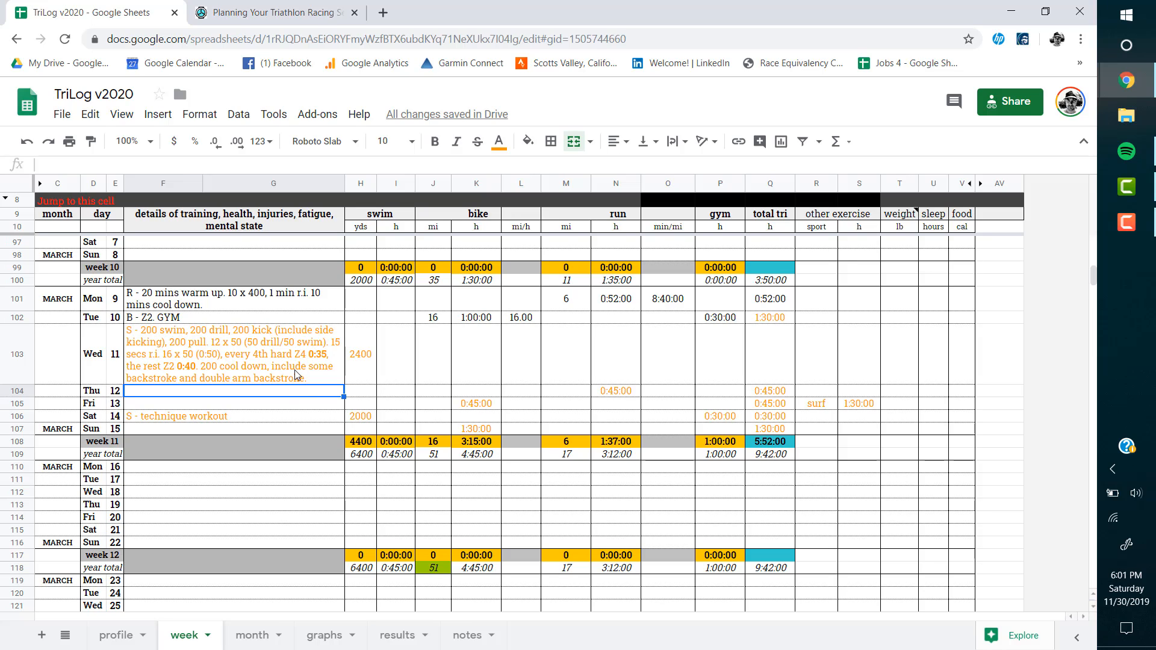
Log a swim time of 0:55 for Wednesday, March 11 in row 103.
{"action": "left_click", "coordinate": [389, 371]}
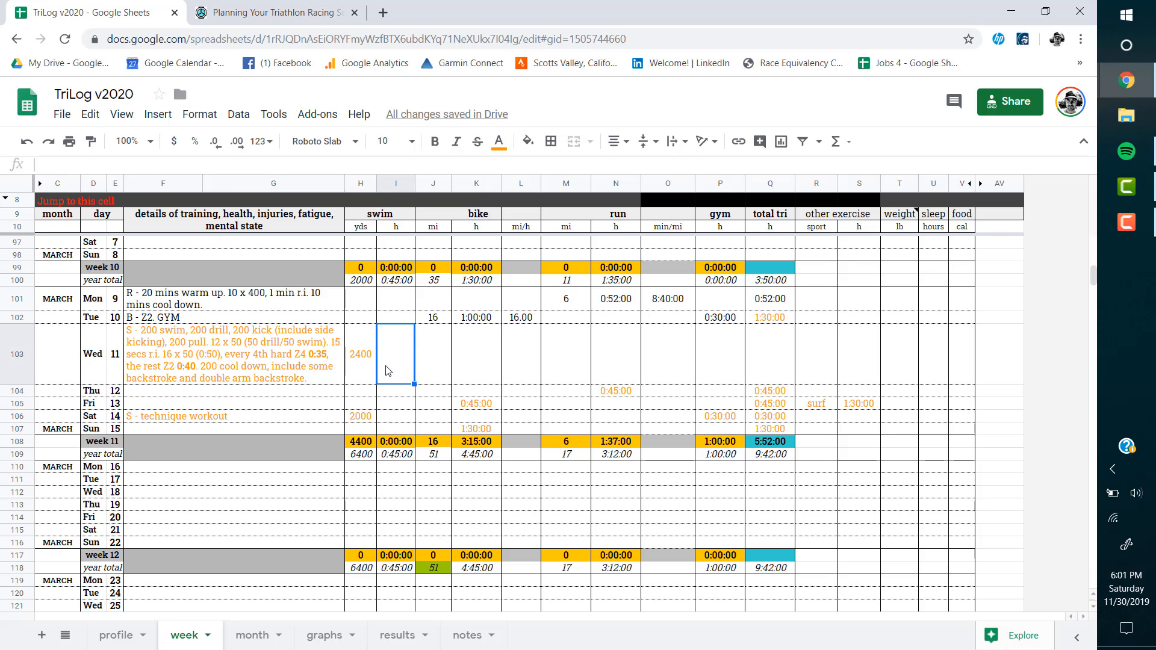
{"action": "type", "text": "0:55"}
{"action": "key", "text": "Return"}
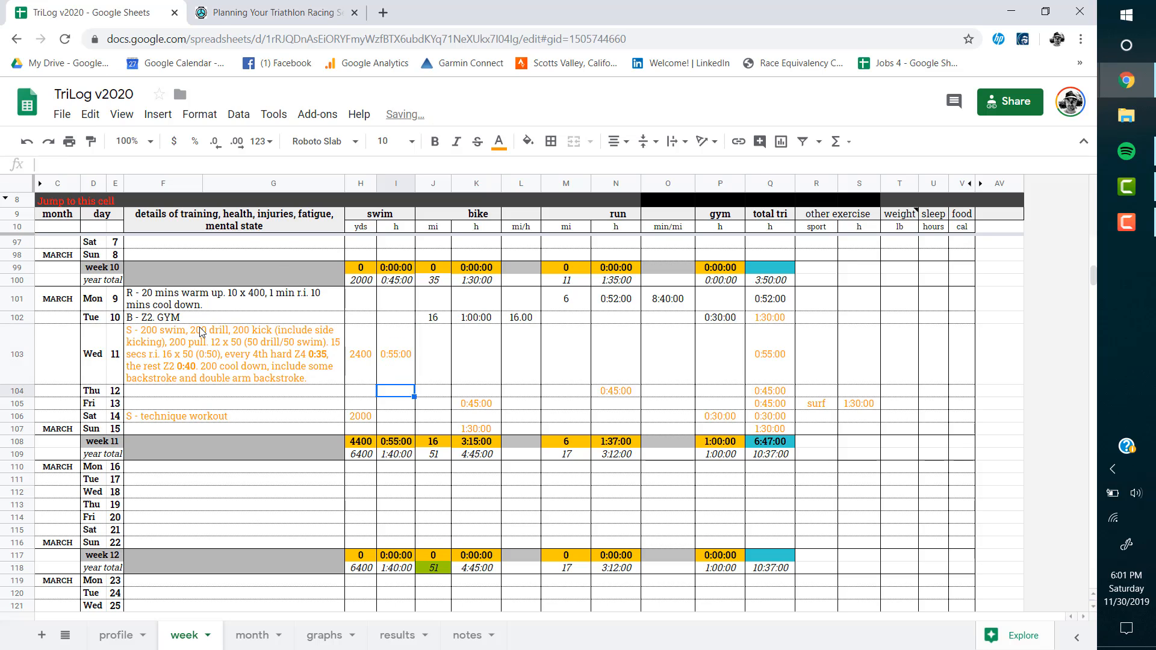
Change the text colour to black for the Wednesday, March 11 entry through its total tri cell, and for Tuesday's total tri cell.
{"action": "left_click_drag", "start_coordinate": [198, 341], "coordinate": [757, 386]}
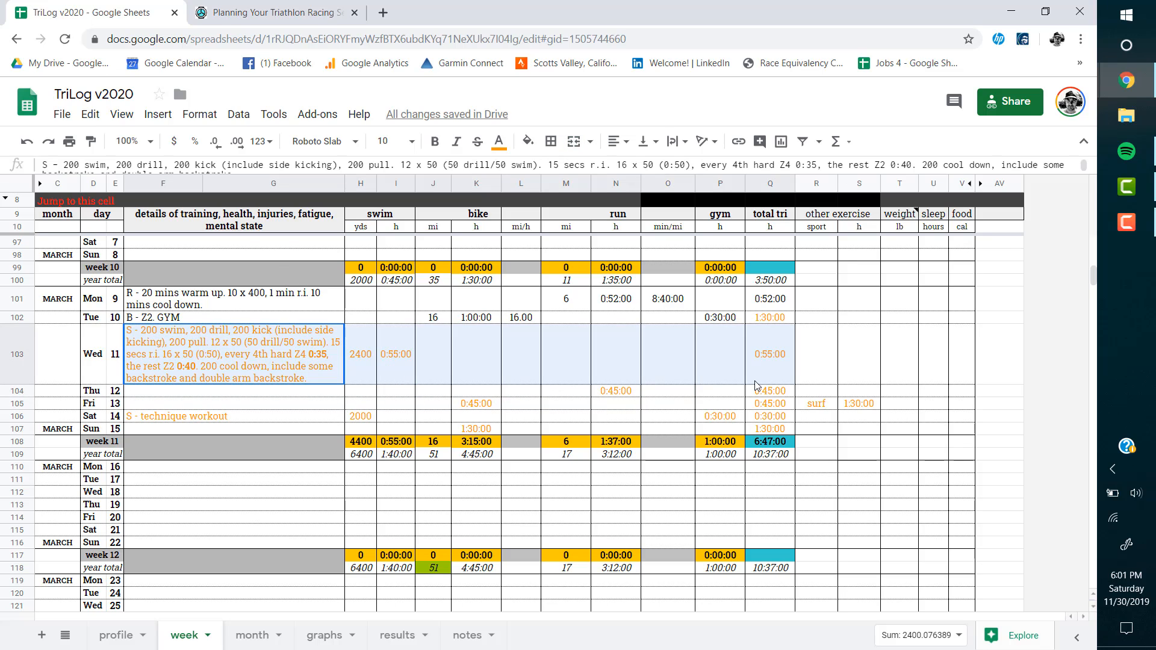
{"action": "left_click", "coordinate": [498, 141]}
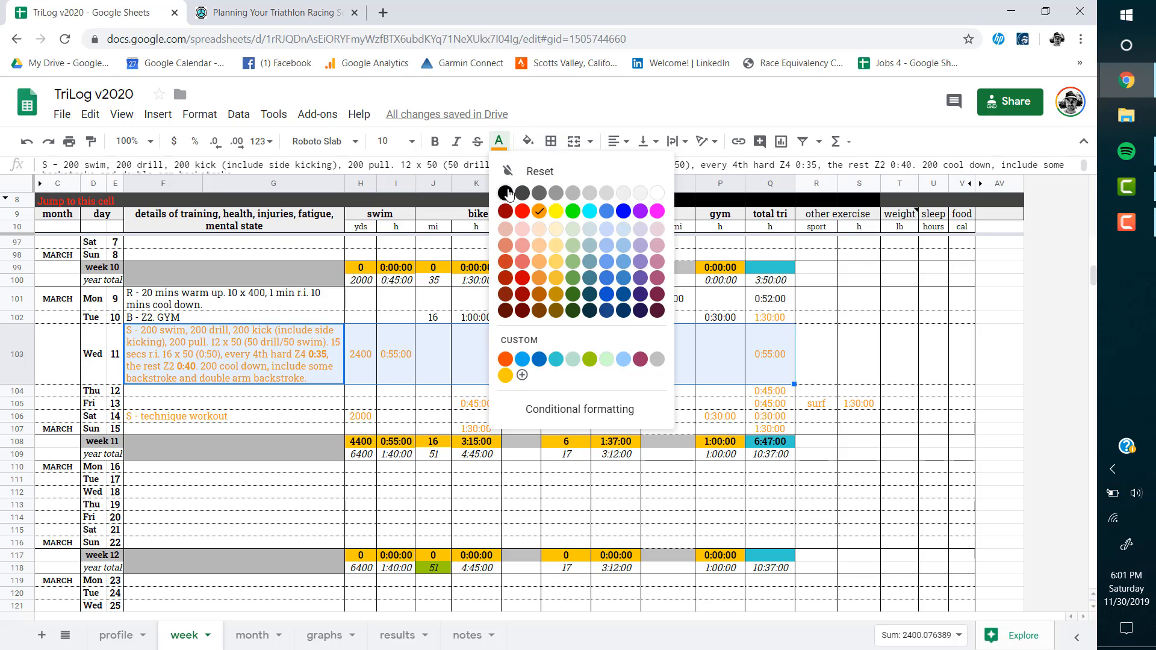
{"action": "left_click", "coordinate": [509, 192]}
{"action": "left_click", "coordinate": [768, 318]}
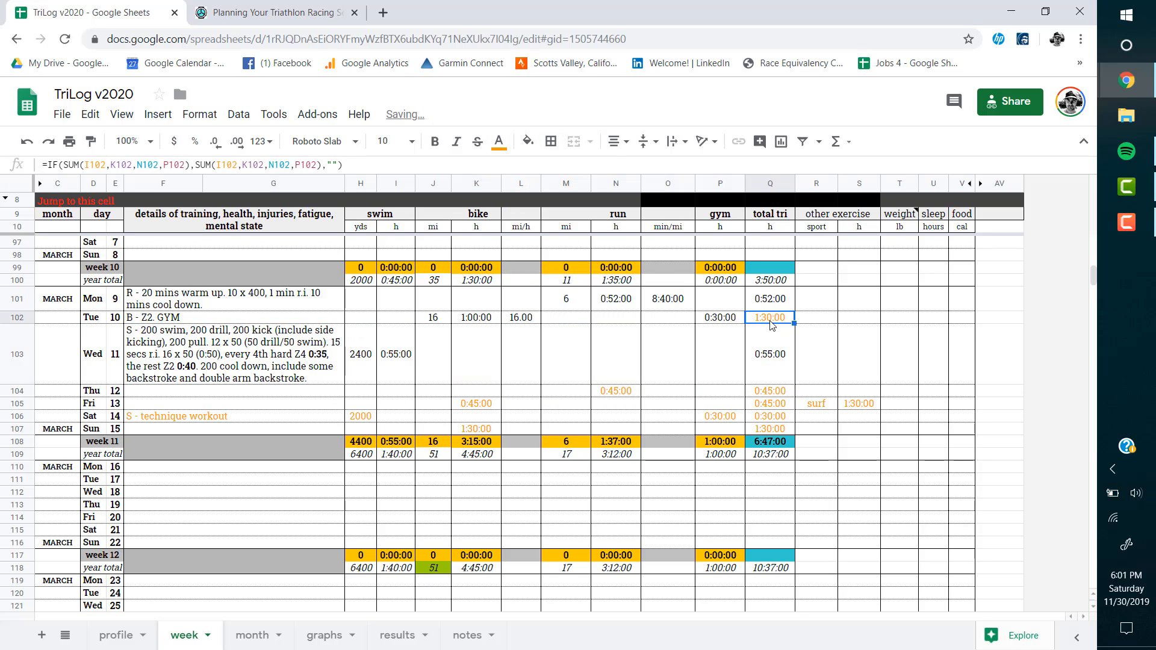
{"action": "left_click", "coordinate": [499, 141]}
{"action": "left_click", "coordinate": [508, 192]}
{"action": "left_click", "coordinate": [780, 354]}
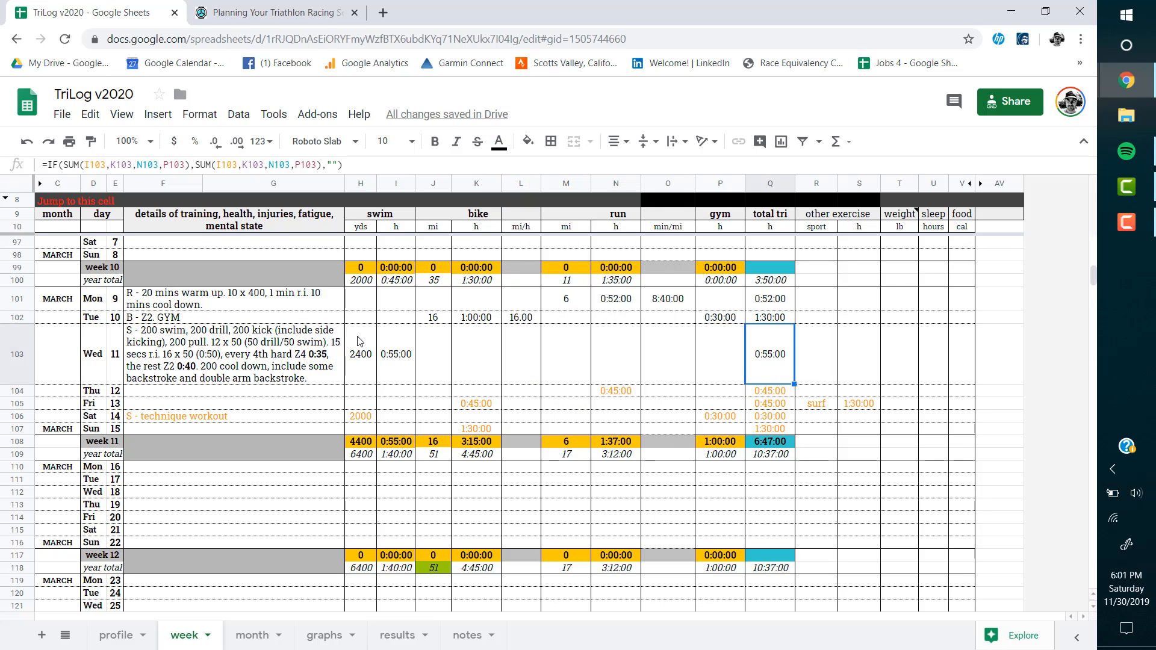
Examine the bike, run and other exercise columns around the Wednesday, March 11 row, including the sport and time cells.
{"action": "left_click", "coordinate": [430, 359]}
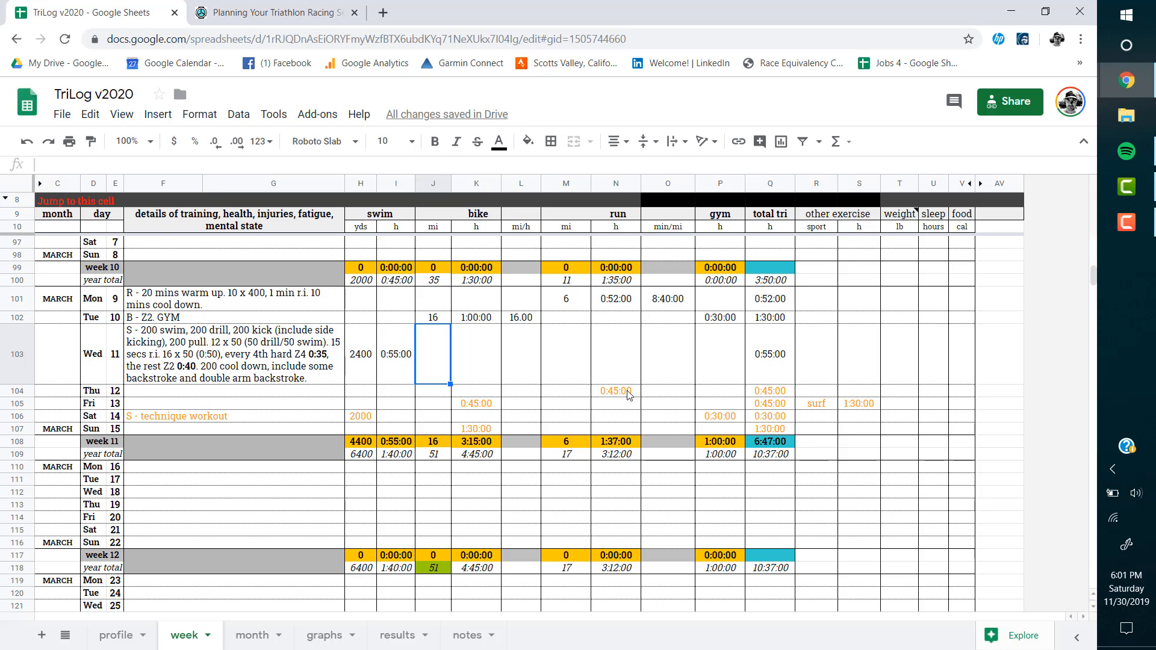
{"action": "left_click", "coordinate": [612, 356]}
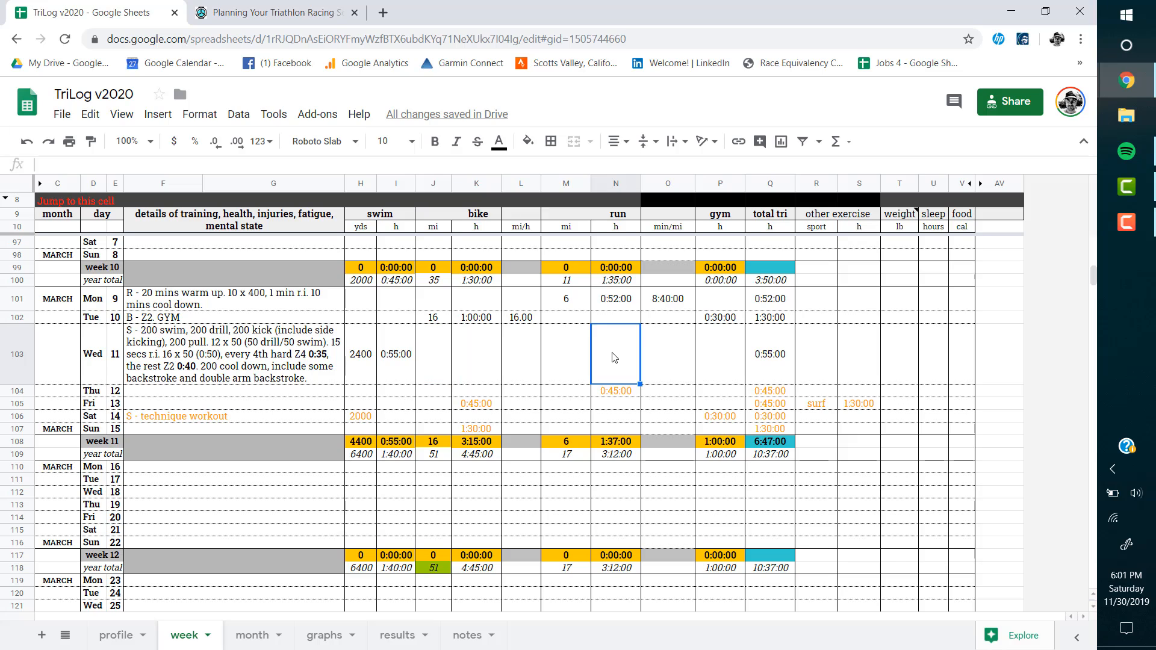
{"action": "left_click", "coordinate": [830, 377]}
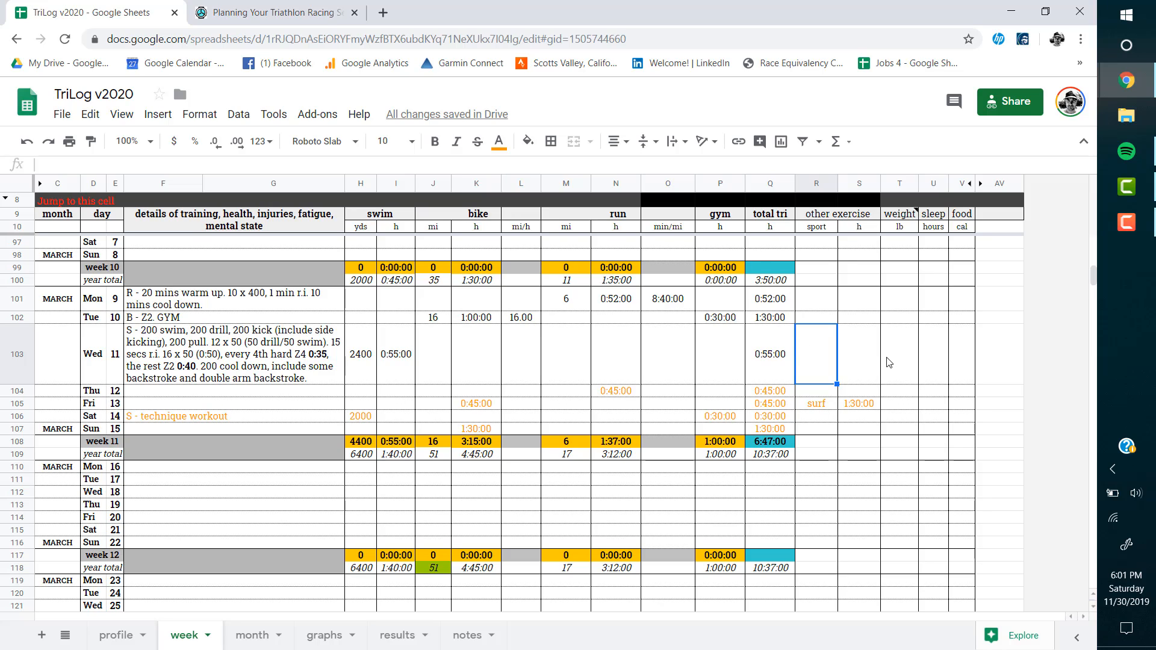
{"action": "left_click", "coordinate": [866, 362]}
{"action": "left_click", "coordinate": [820, 362]}
{"action": "left_click", "coordinate": [854, 361]}
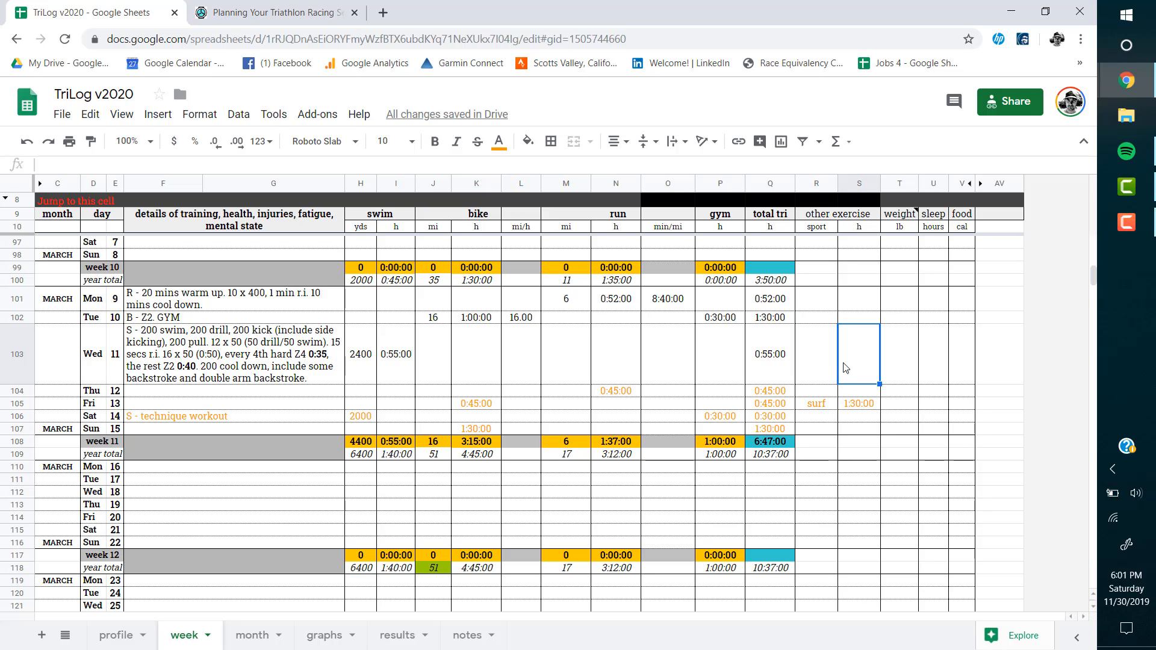
{"action": "left_click", "coordinate": [830, 367]}
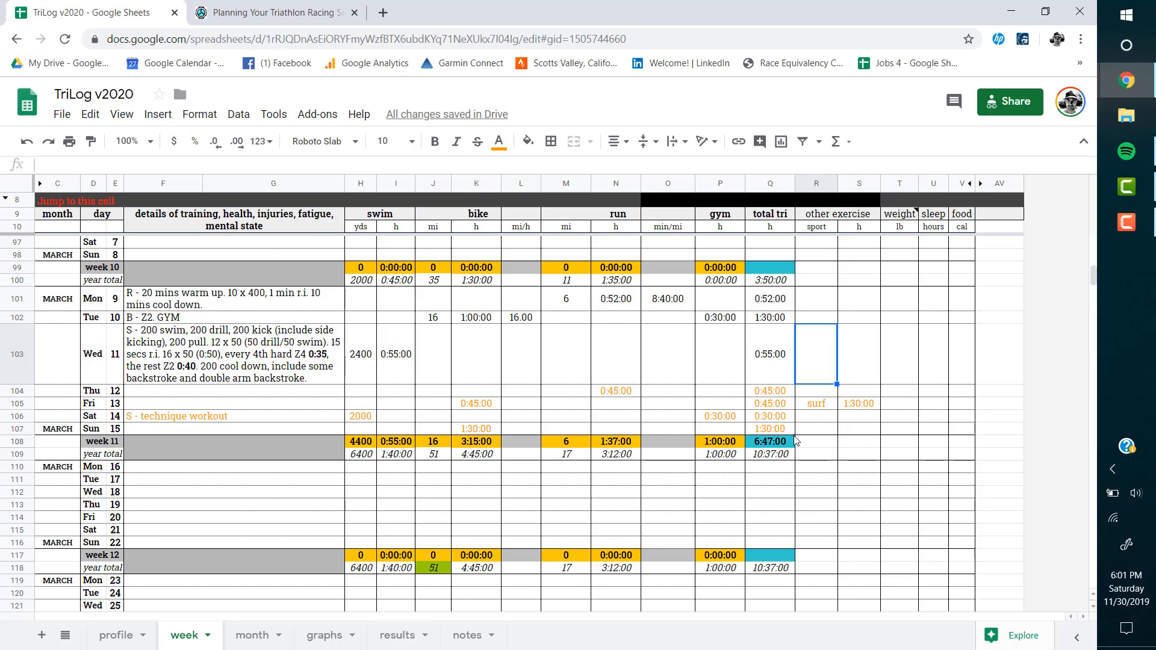
{"action": "left_click", "coordinate": [864, 419]}
{"action": "left_click", "coordinate": [852, 368]}
{"action": "left_click", "coordinate": [861, 317]}
{"action": "left_click", "coordinate": [872, 351]}
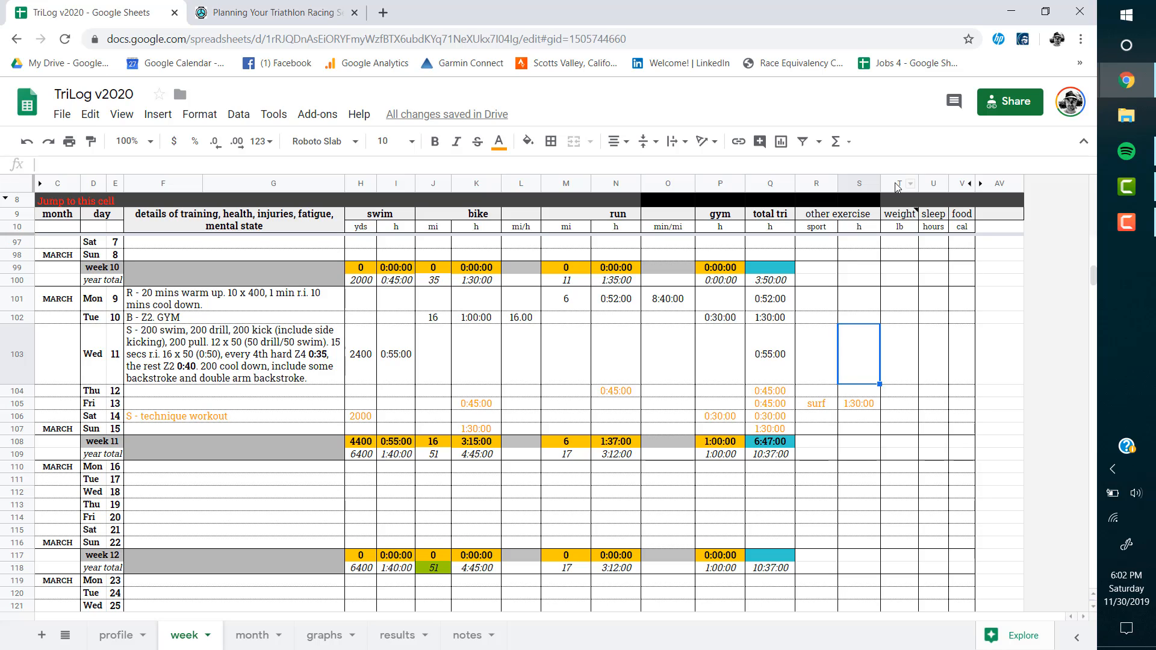
Check the column options available for the weight, sleep and food columns (T to V).
{"action": "left_click_drag", "start_coordinate": [897, 187], "coordinate": [960, 186]}
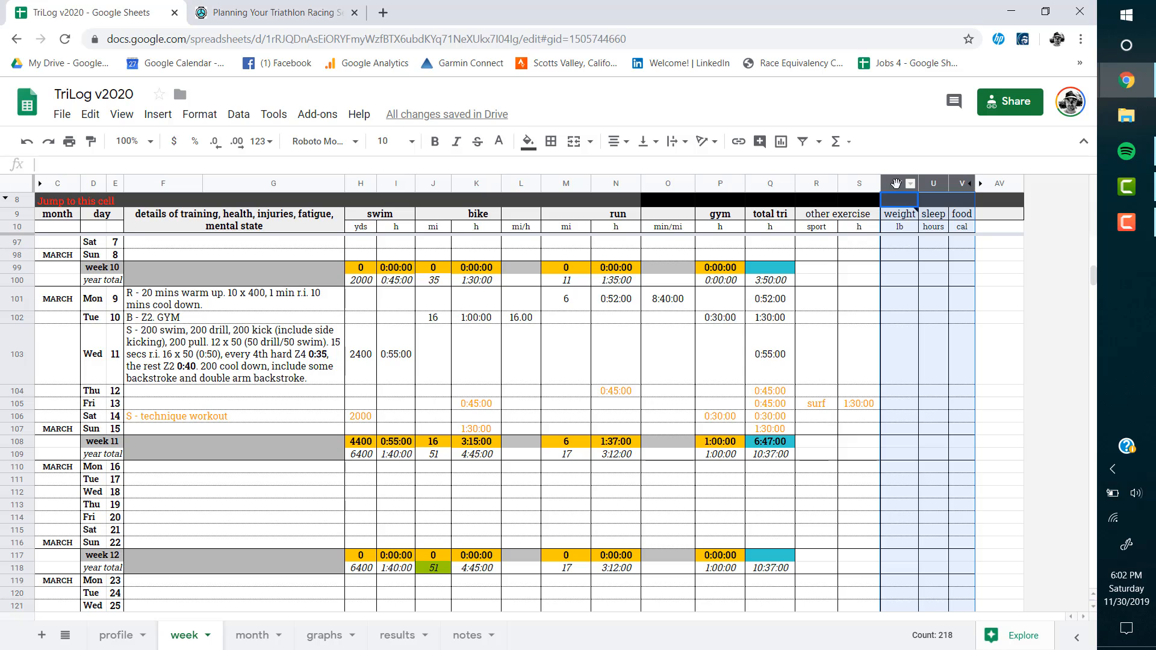
{"action": "right_click", "coordinate": [896, 183]}
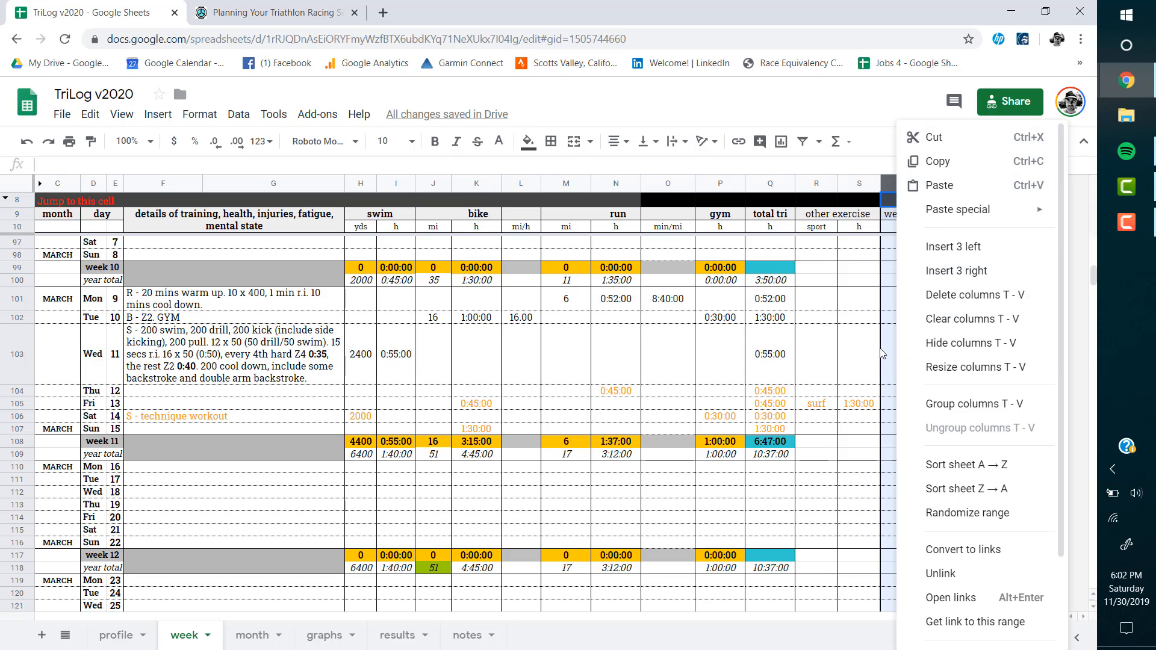
{"action": "left_click", "coordinate": [855, 357]}
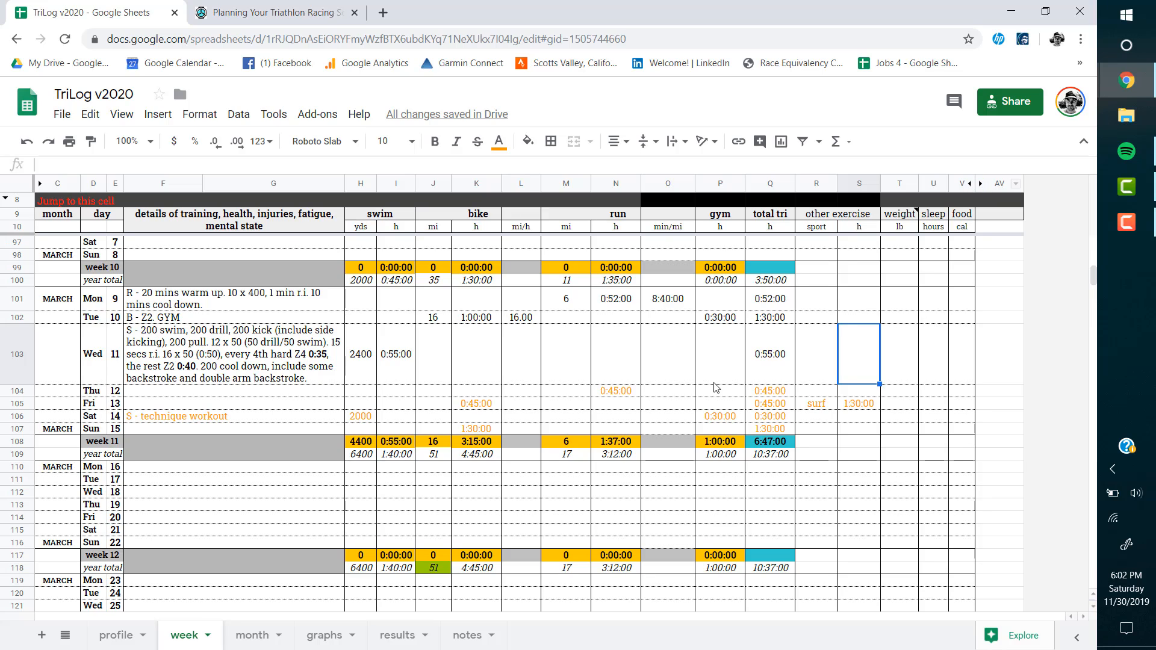
{"action": "left_click", "coordinate": [645, 374]}
{"action": "left_click", "coordinate": [483, 370]}
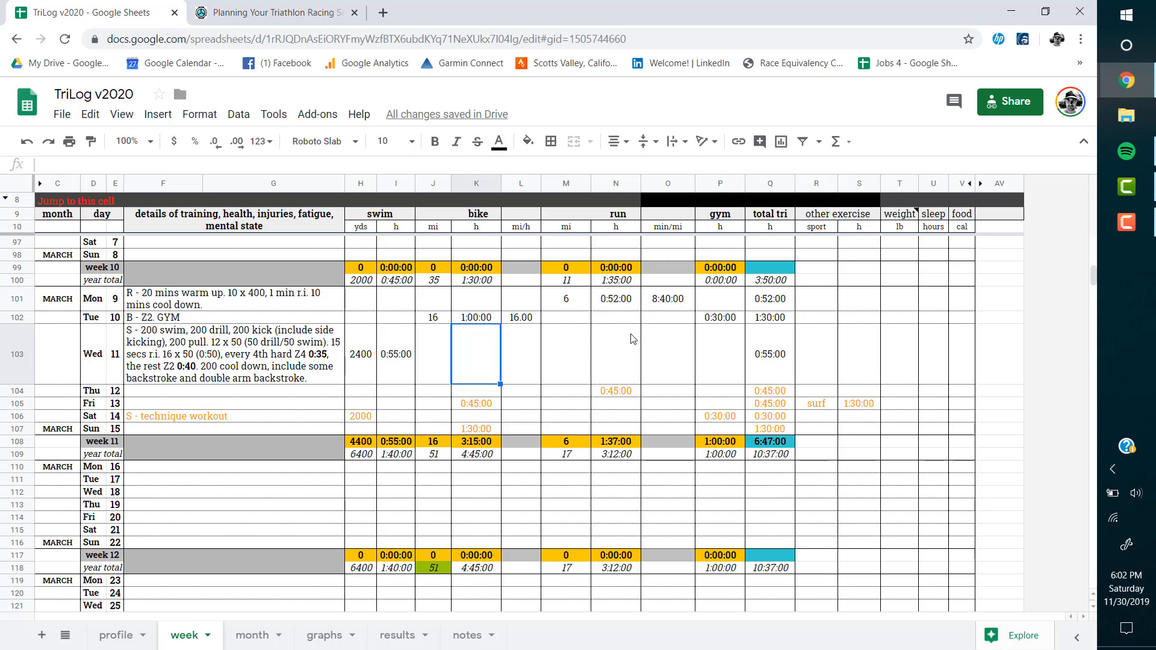
{"action": "left_click", "coordinate": [570, 343]}
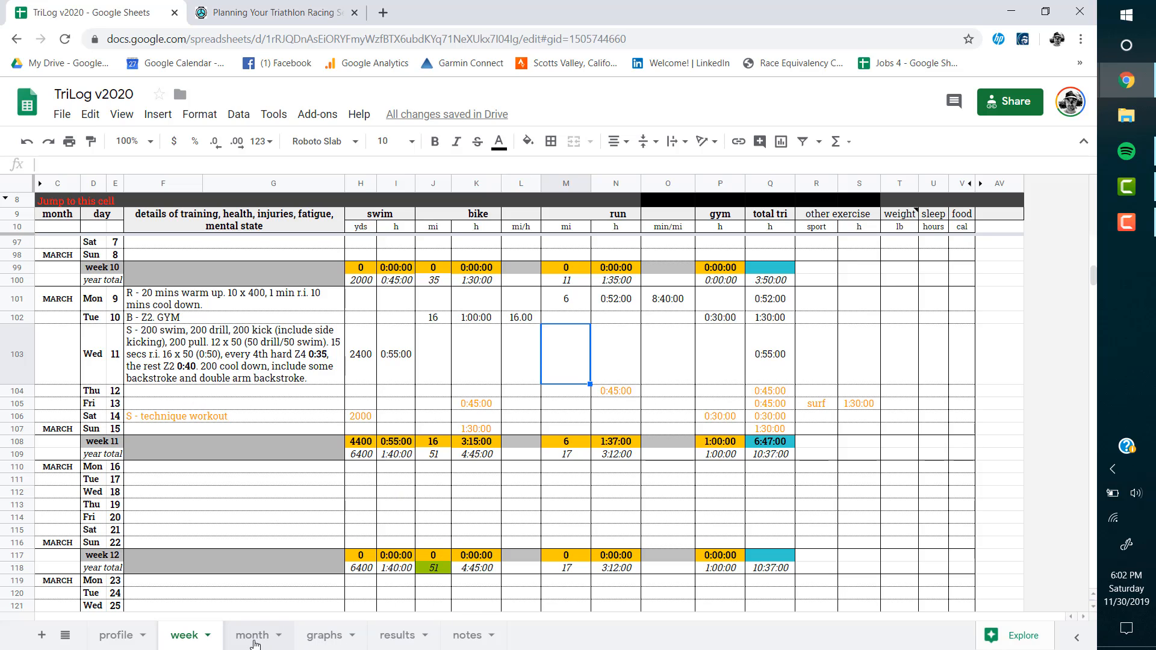
View the month sheet, and shift the Weekly Training Volume chart on the graphs sheet leftward so it starts over column A.
{"action": "left_click", "coordinate": [257, 637]}
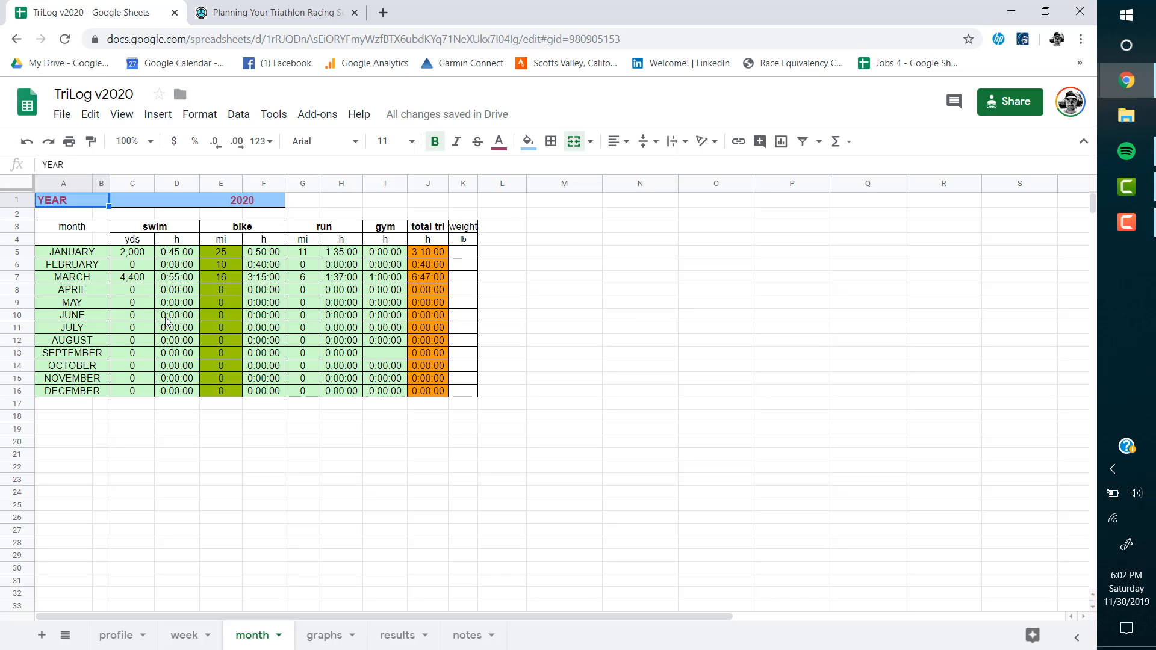
{"action": "left_click", "coordinate": [324, 636]}
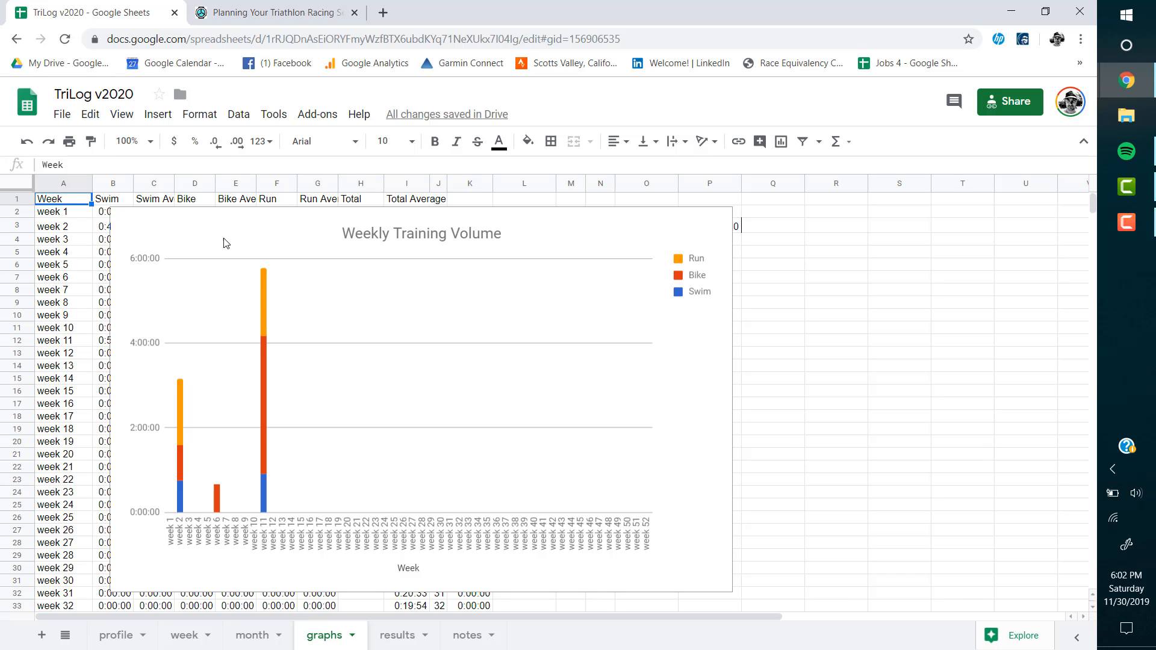
{"action": "left_click", "coordinate": [470, 293]}
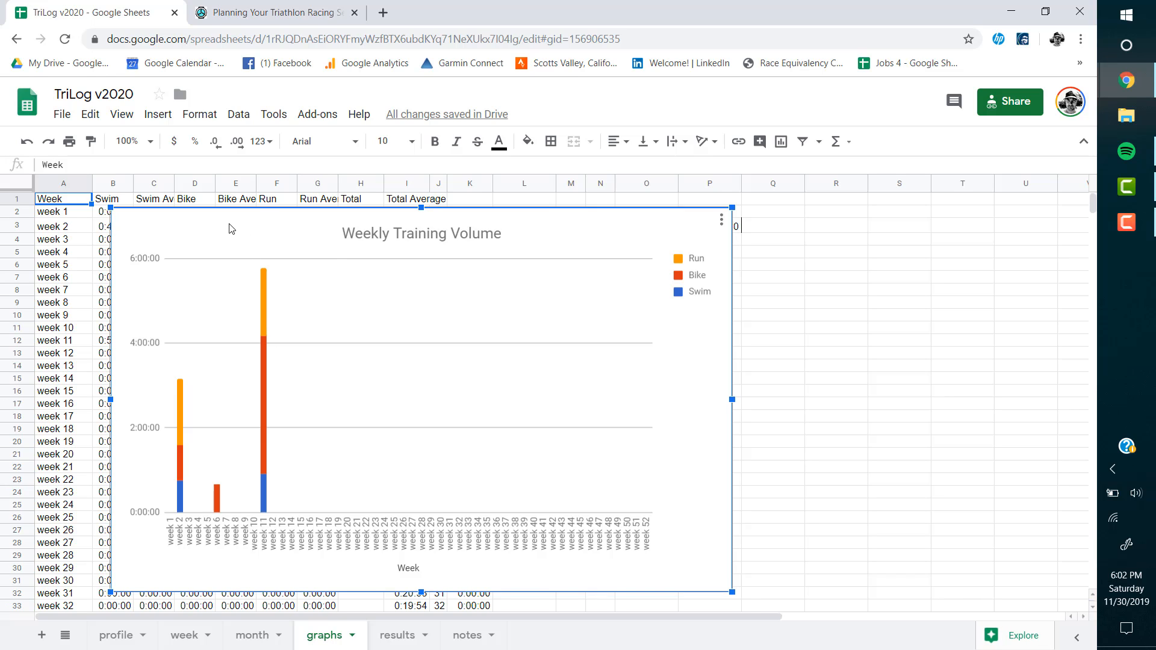
{"action": "left_click_drag", "start_coordinate": [229, 228], "coordinate": [171, 223]}
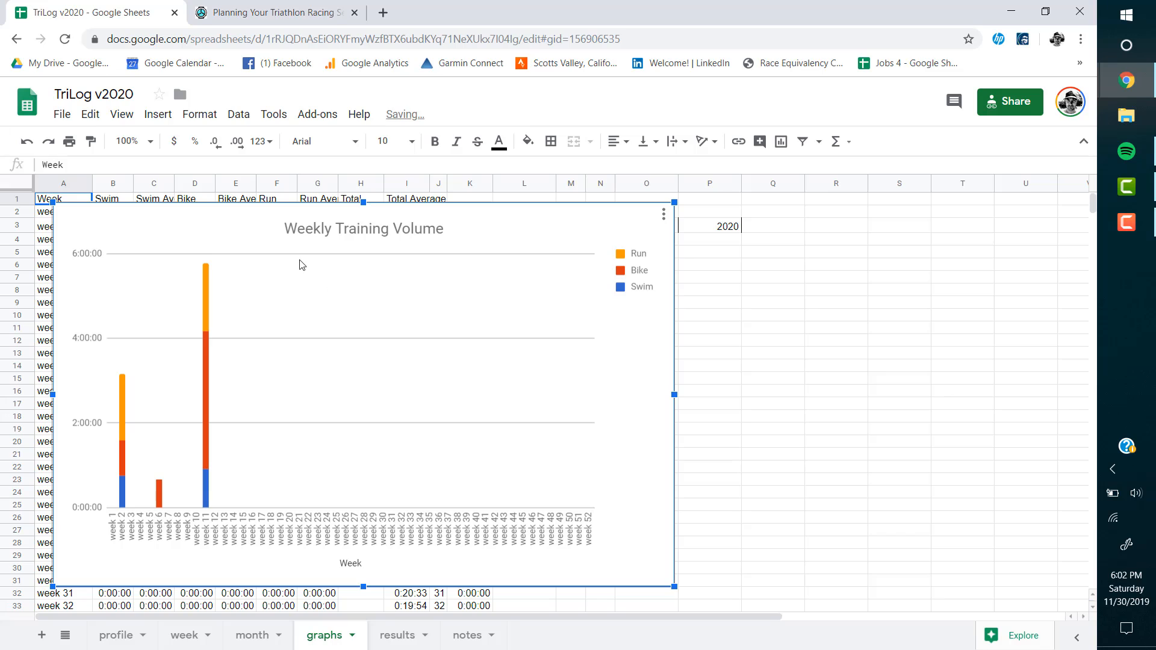
{"action": "mouse_move", "coordinate": [126, 471]}
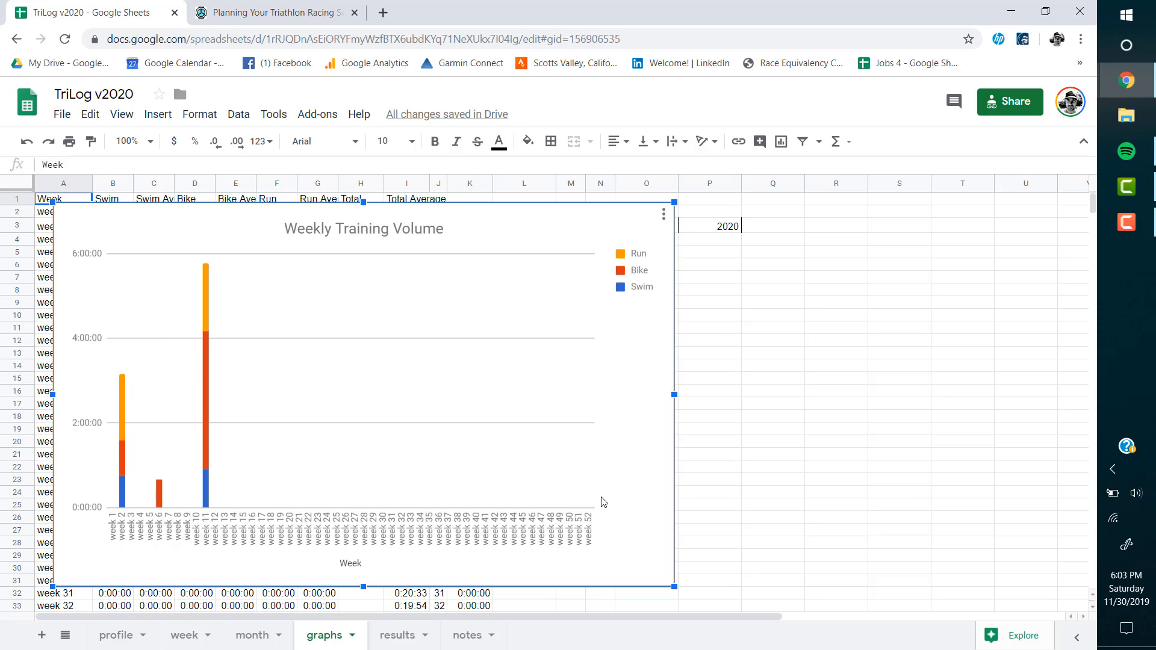
Examine the race, date, priority and USAT ranking columns at the start of the results sheet, including the header links.
{"action": "left_click", "coordinate": [396, 638]}
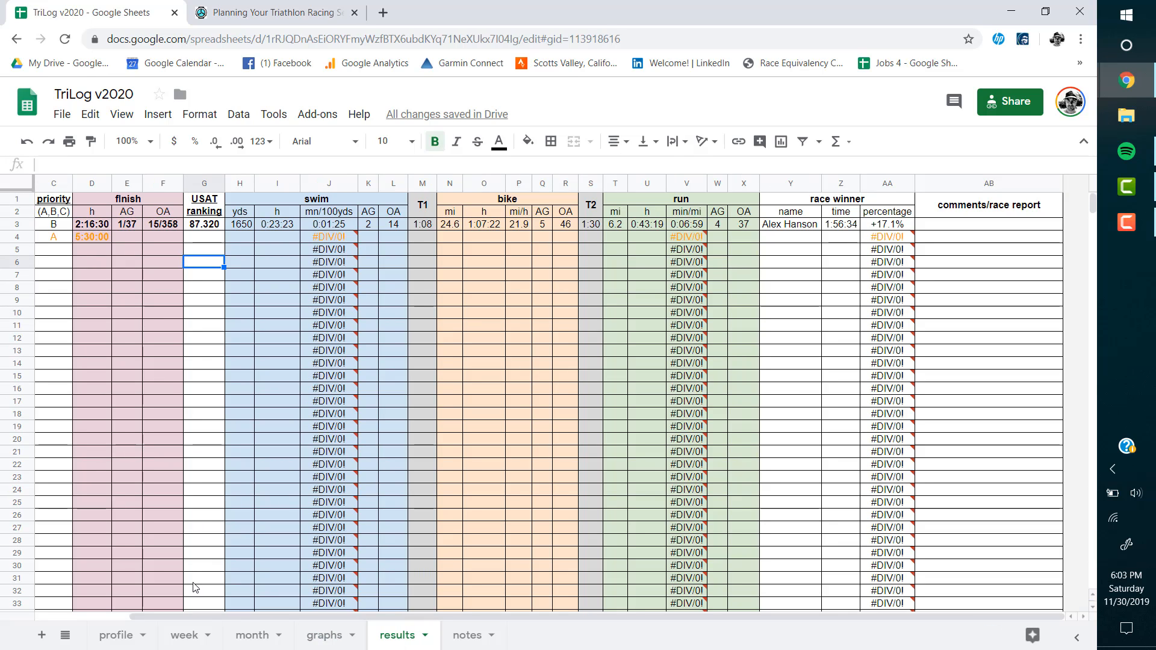
{"action": "left_click_drag", "start_coordinate": [205, 614], "coordinate": [42, 579]}
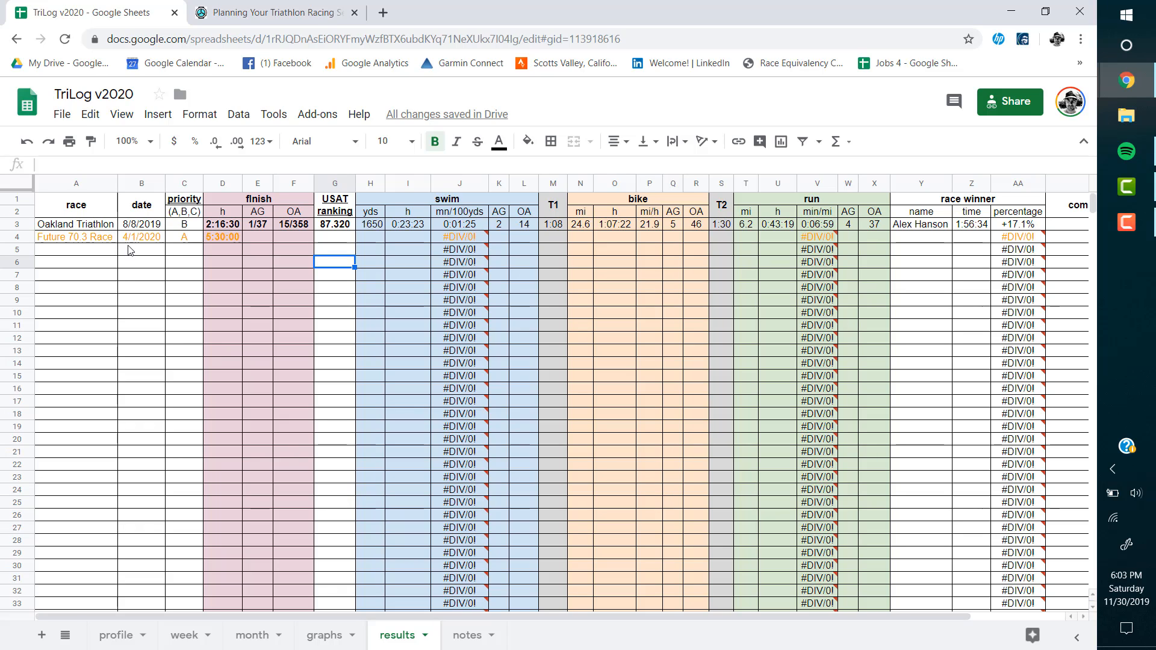
{"action": "left_click", "coordinate": [106, 226]}
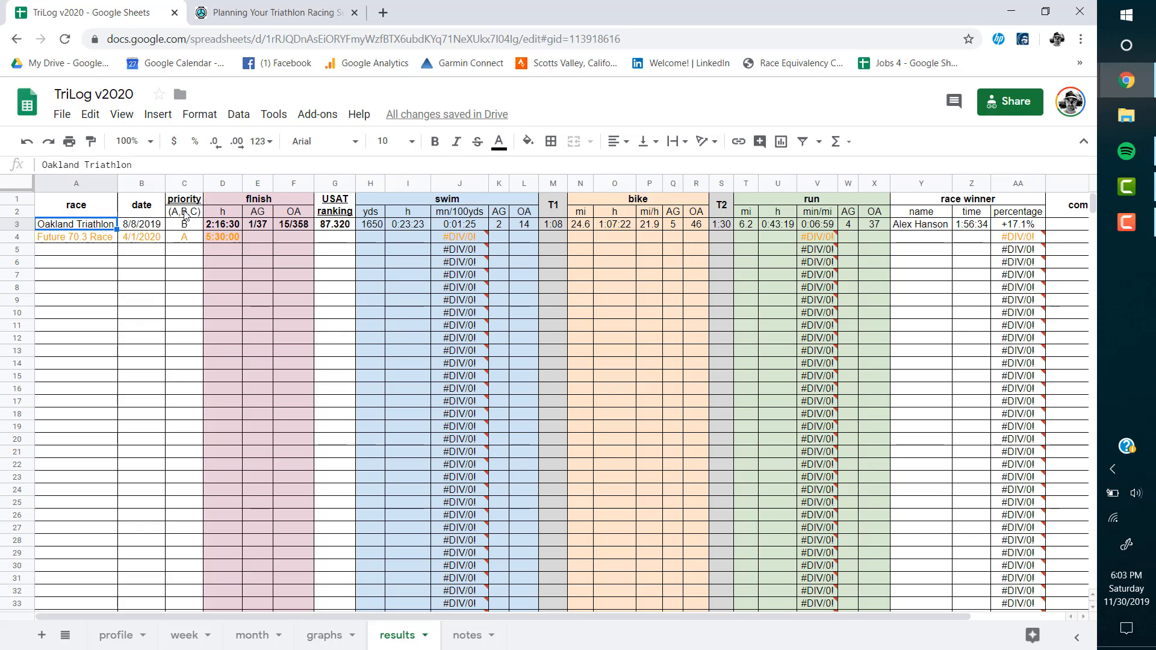
{"action": "mouse_move", "coordinate": [191, 200]}
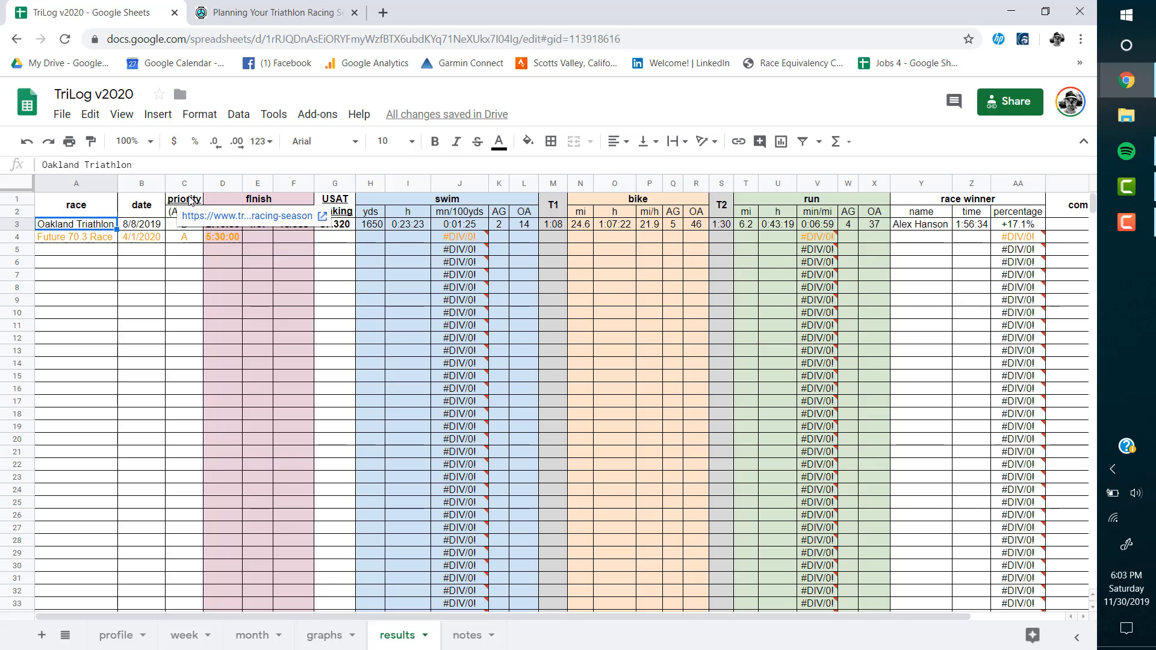
{"action": "left_click", "coordinate": [179, 227]}
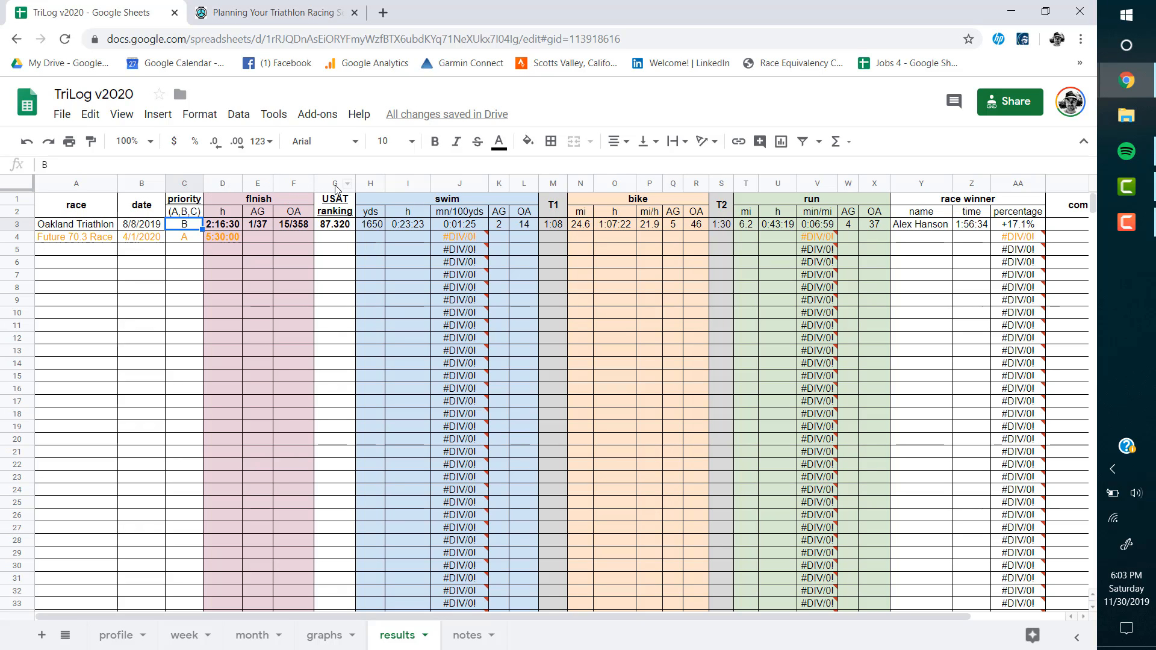
{"action": "mouse_move", "coordinate": [334, 223]}
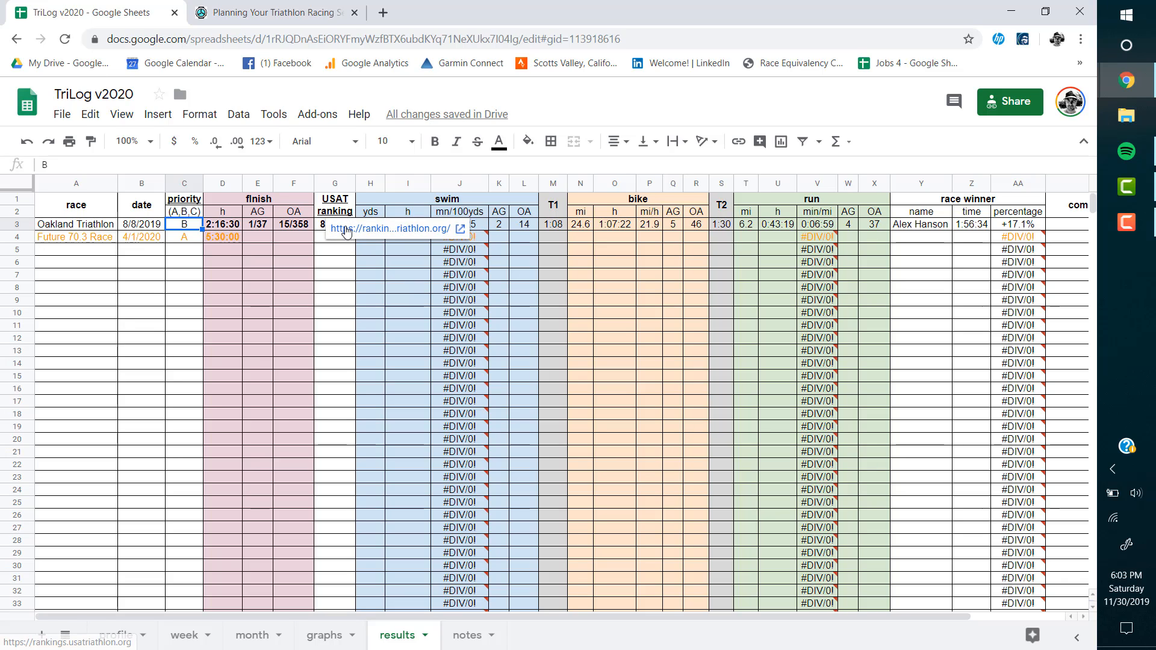
{"action": "left_click", "coordinate": [331, 262]}
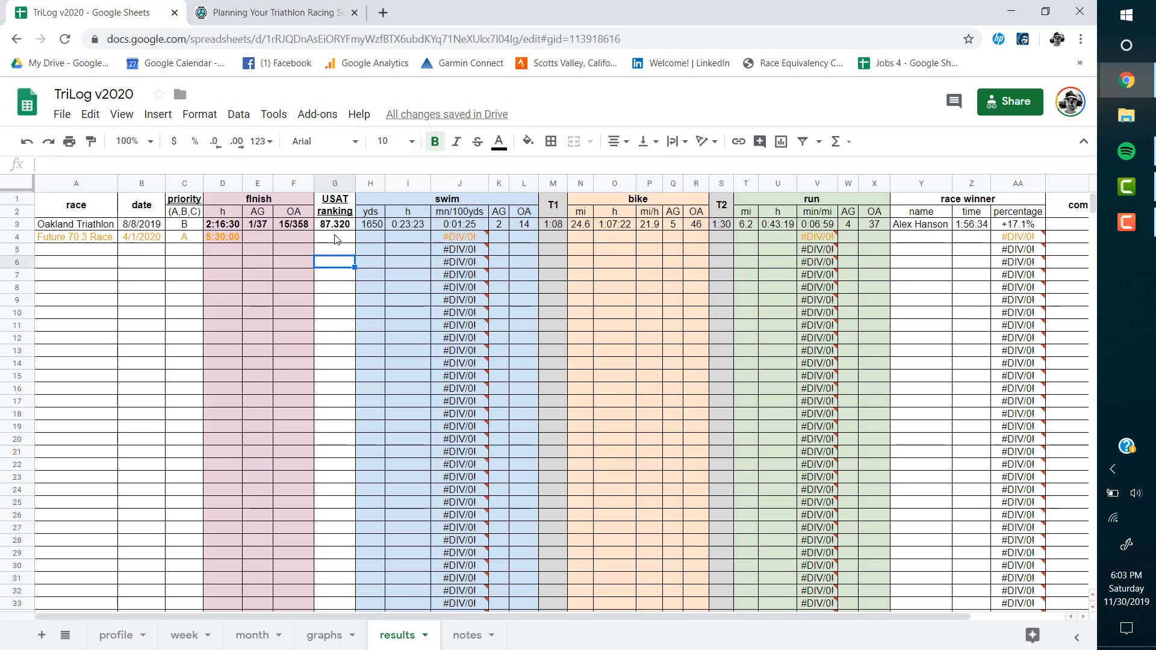
{"action": "left_click", "coordinate": [336, 238]}
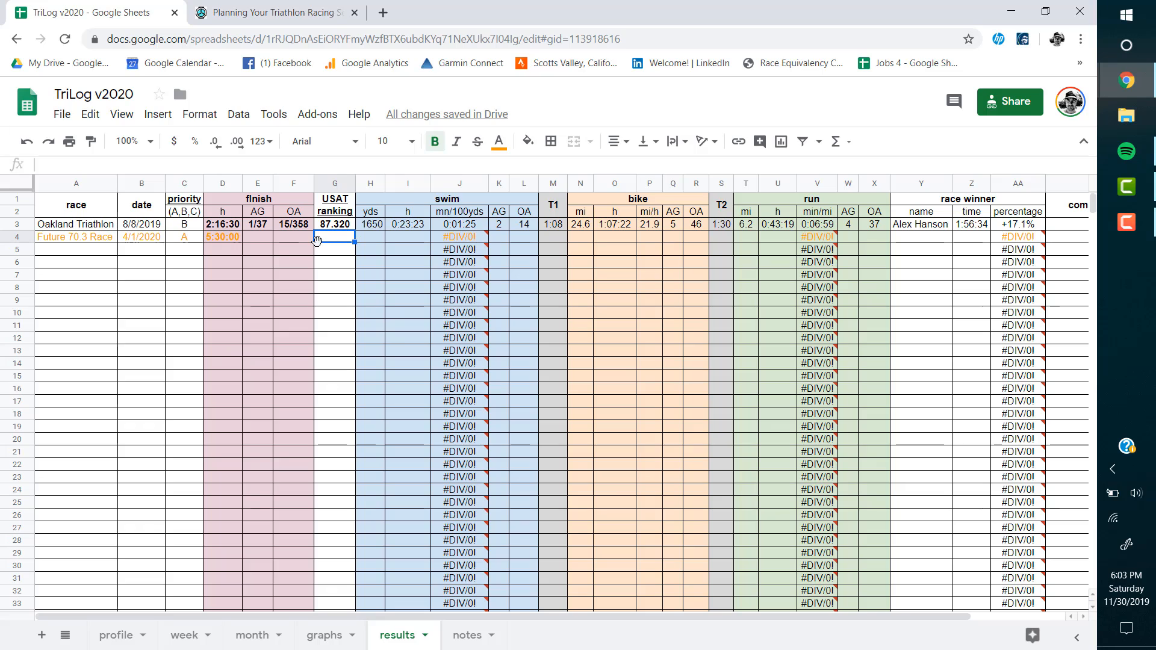
Set the Oakland Triathlon swim distance in H3 to 1500 yds.
{"action": "left_click", "coordinate": [377, 230]}
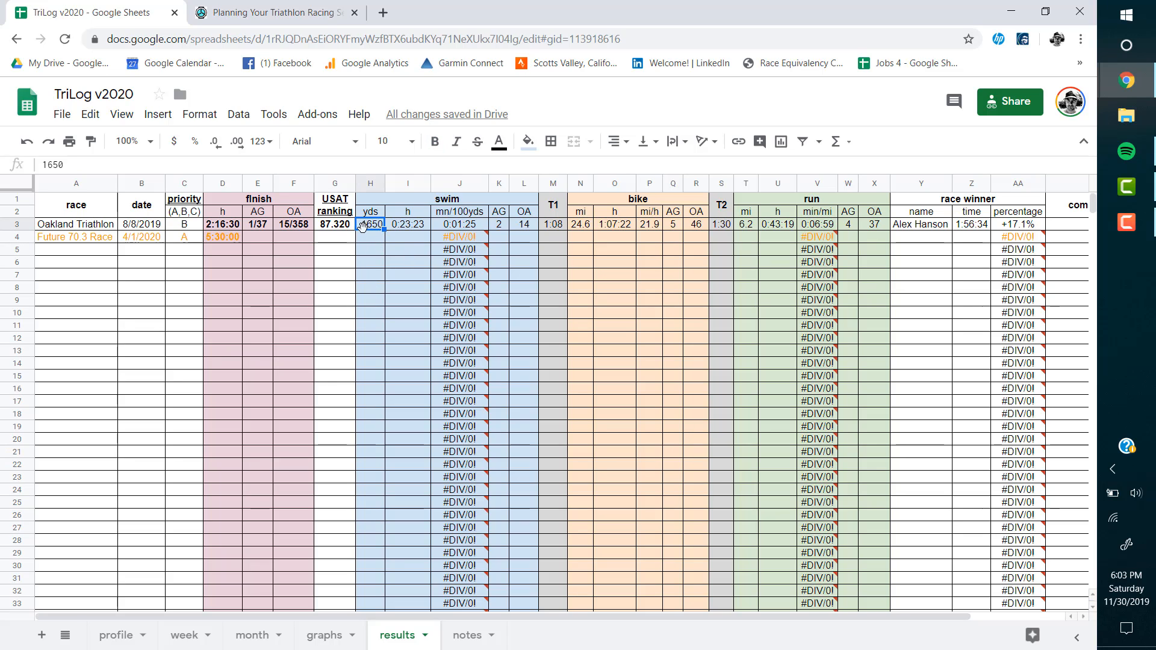
{"action": "left_click", "coordinate": [404, 229]}
{"action": "left_click", "coordinate": [374, 226]}
{"action": "right_click", "coordinate": [374, 229]}
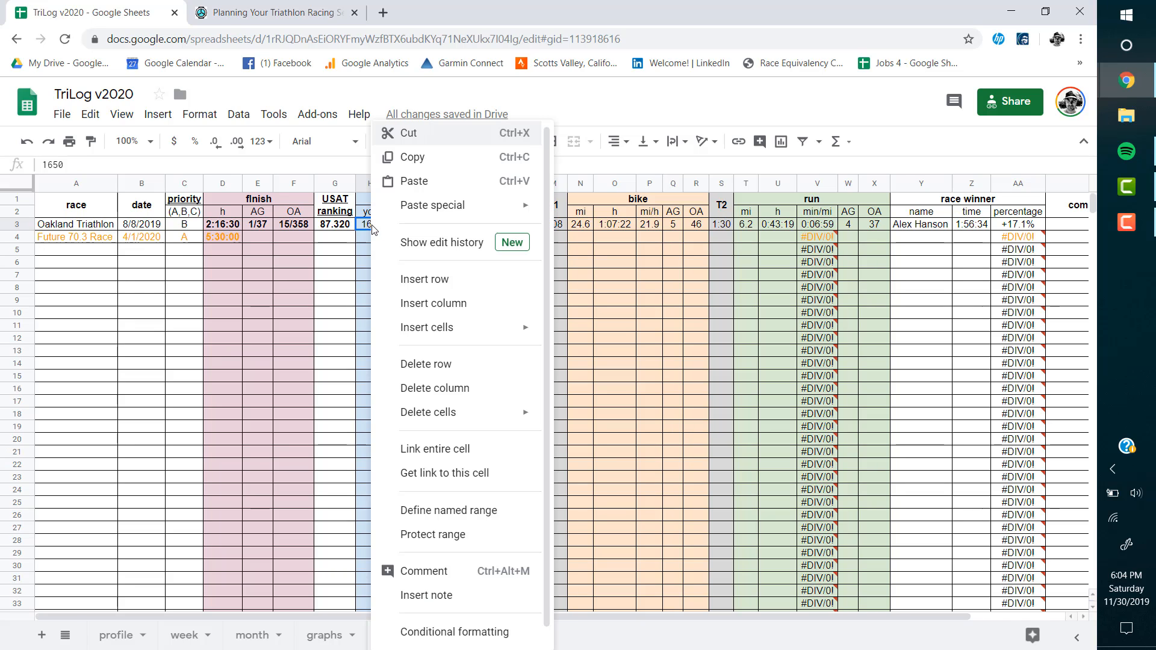
{"action": "left_click", "coordinate": [369, 230]}
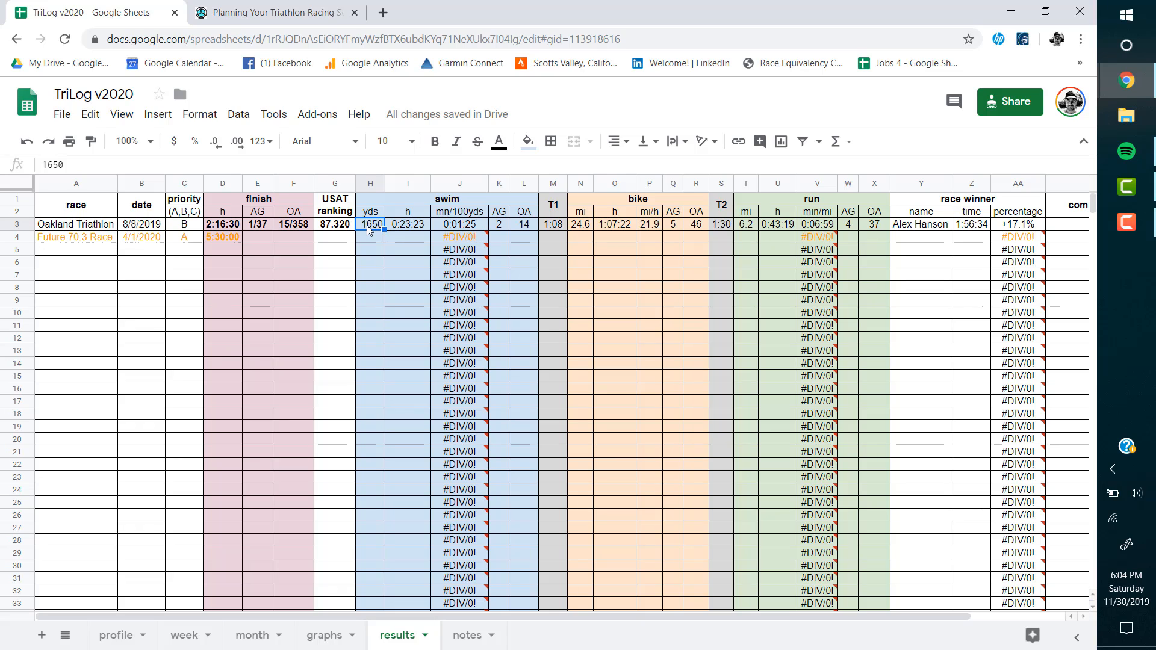
{"action": "type", "text": "15"}
{"action": "key", "text": "Return"}
Add a note reading "Strava" to the Oakland Triathlon swim distance cell H3.
{"action": "right_click", "coordinate": [367, 225]}
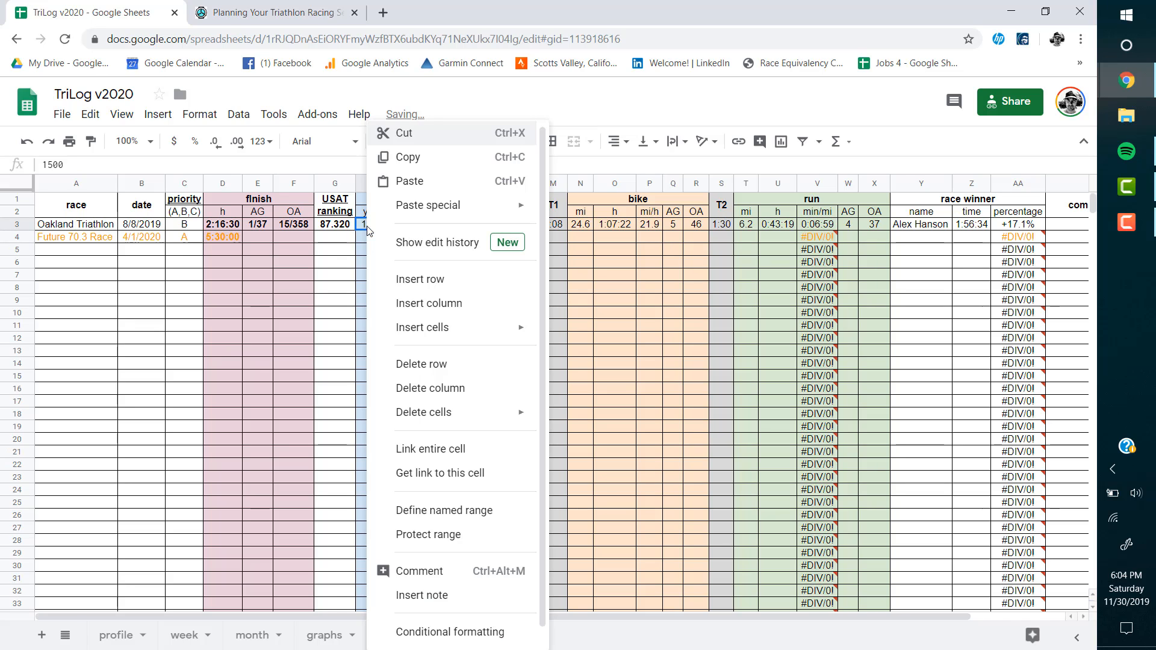
{"action": "left_click", "coordinate": [444, 598]}
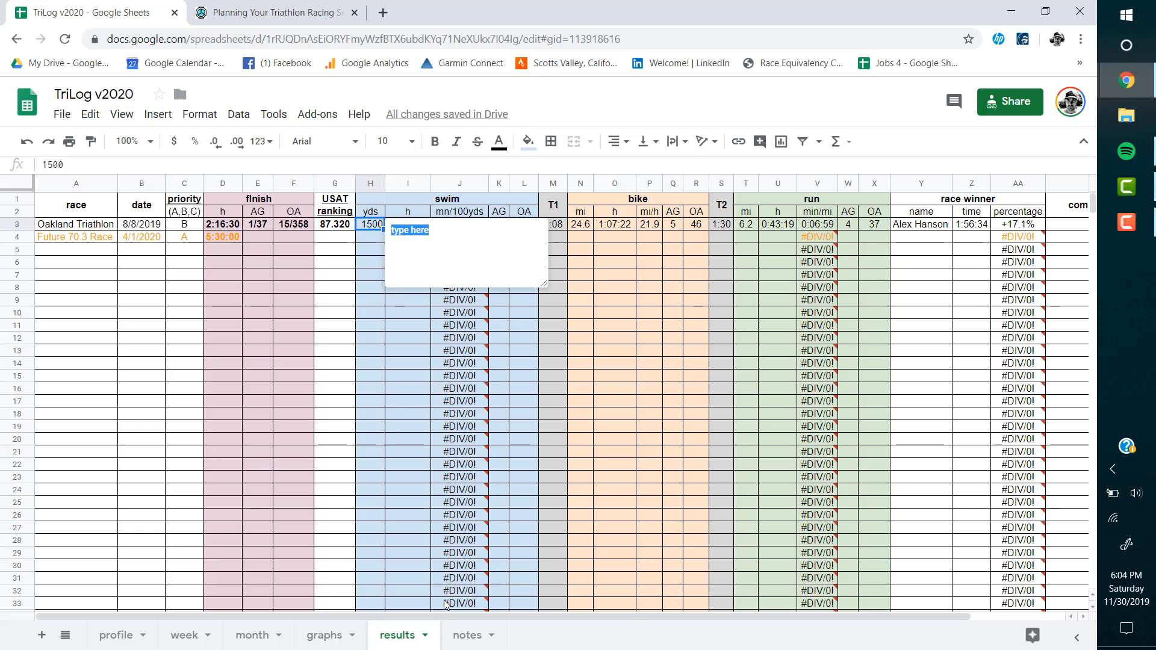
{"action": "type", "text": "Strva"}
{"action": "key", "text": "BackSpace"}
{"action": "key", "text": "BackSpace"}
{"action": "type", "text": "ava"}
{"action": "left_click", "coordinate": [399, 337]}
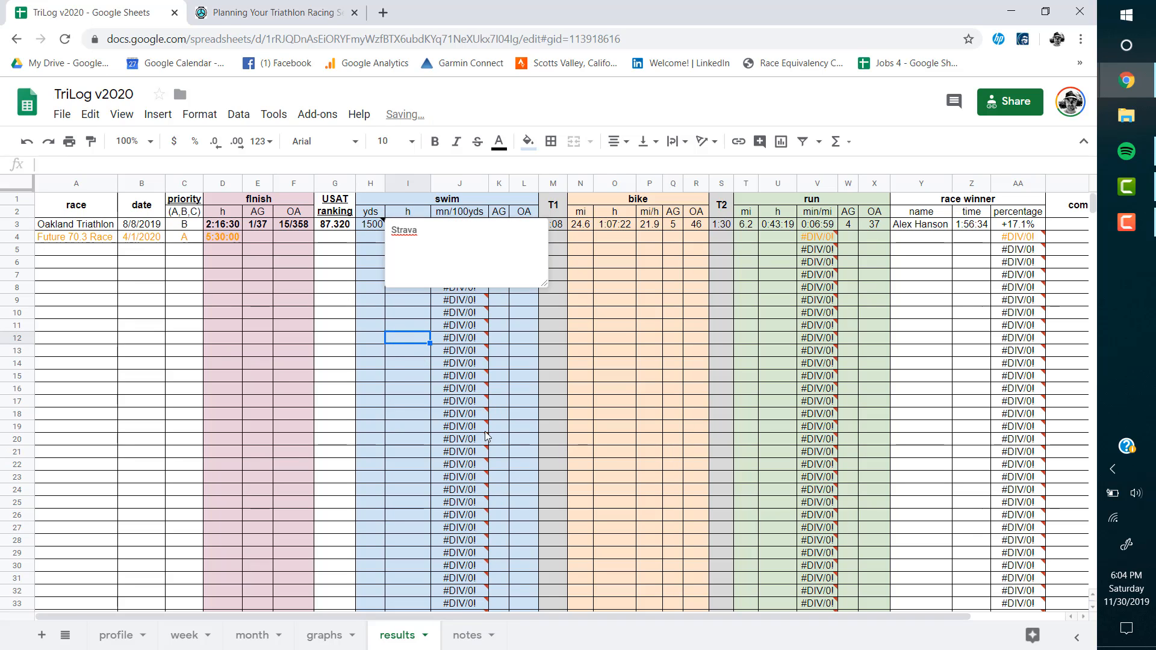
{"action": "left_click", "coordinate": [383, 388]}
Examine the Oakland Triathlon's swim pace and placings, transition time, bike speed formula and run pace formula in row 3.
{"action": "left_click", "coordinate": [467, 228]}
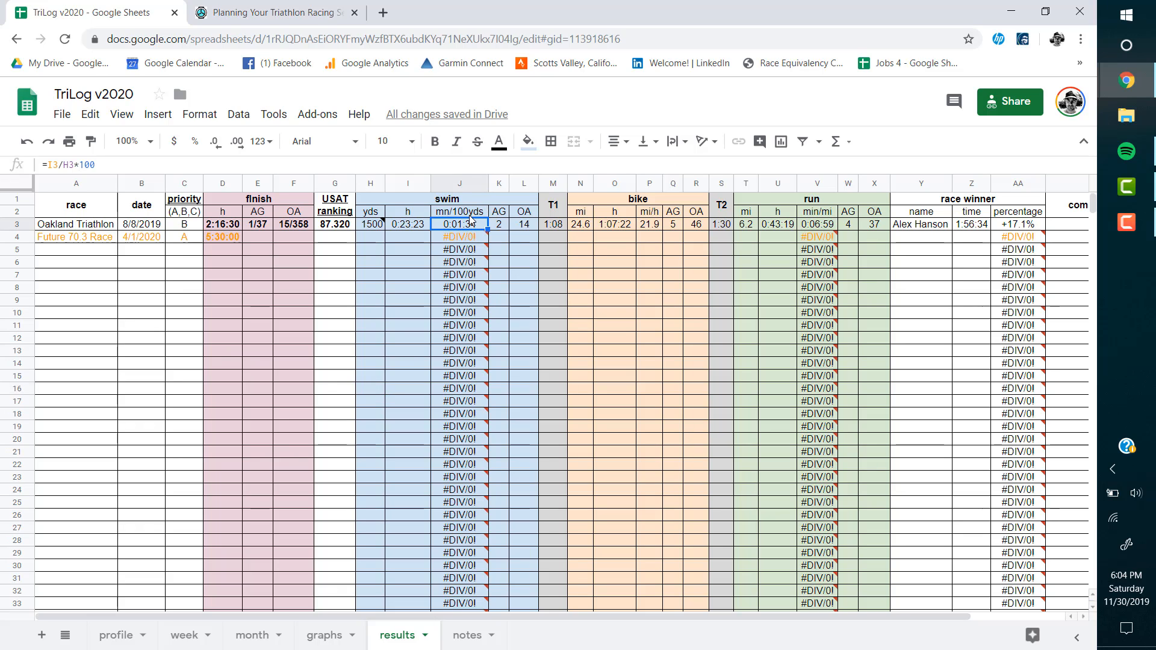
{"action": "left_click", "coordinate": [504, 229]}
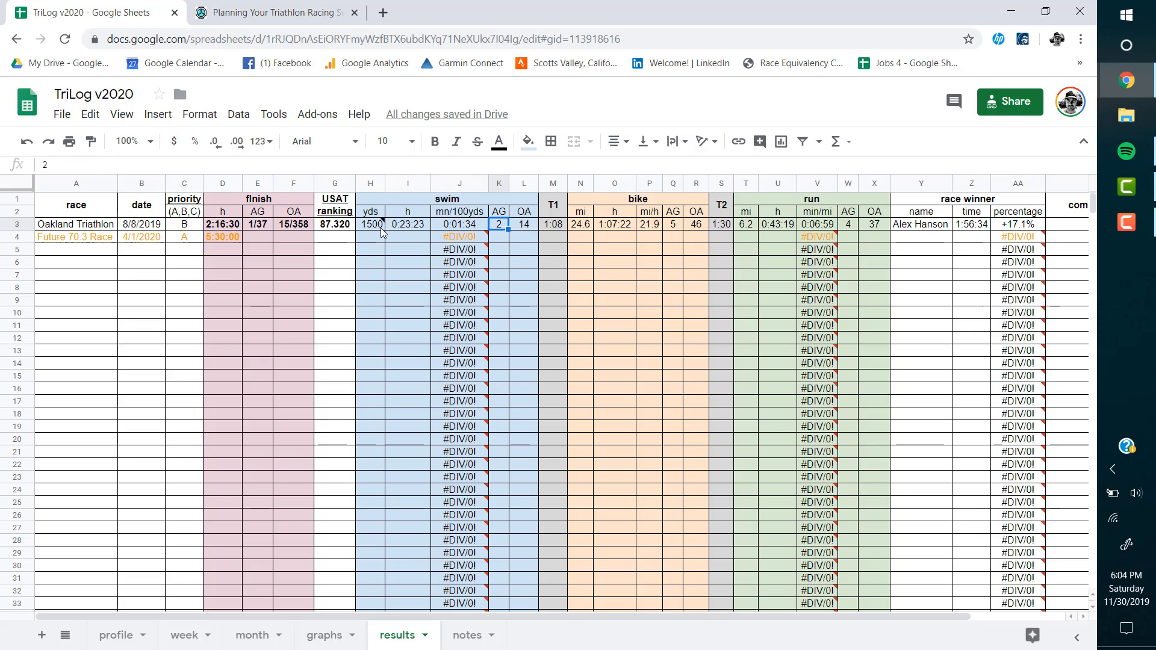
{"action": "left_click", "coordinate": [579, 281]}
{"action": "left_click", "coordinate": [525, 229]}
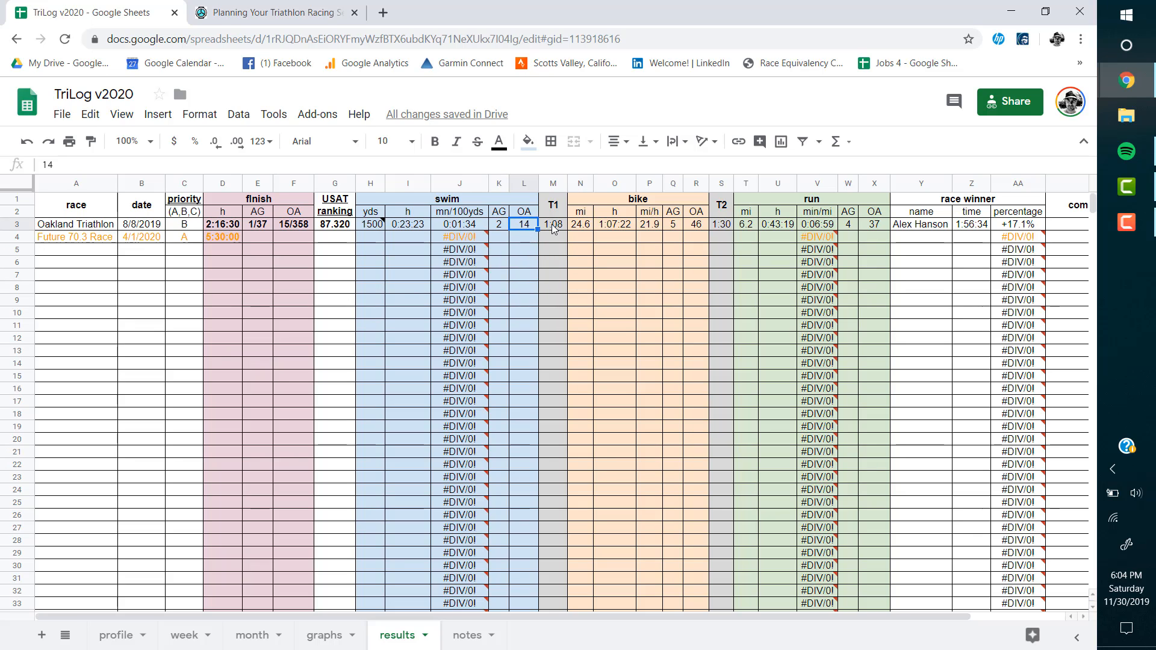
{"action": "left_click", "coordinate": [720, 228]}
{"action": "left_click", "coordinate": [654, 227]}
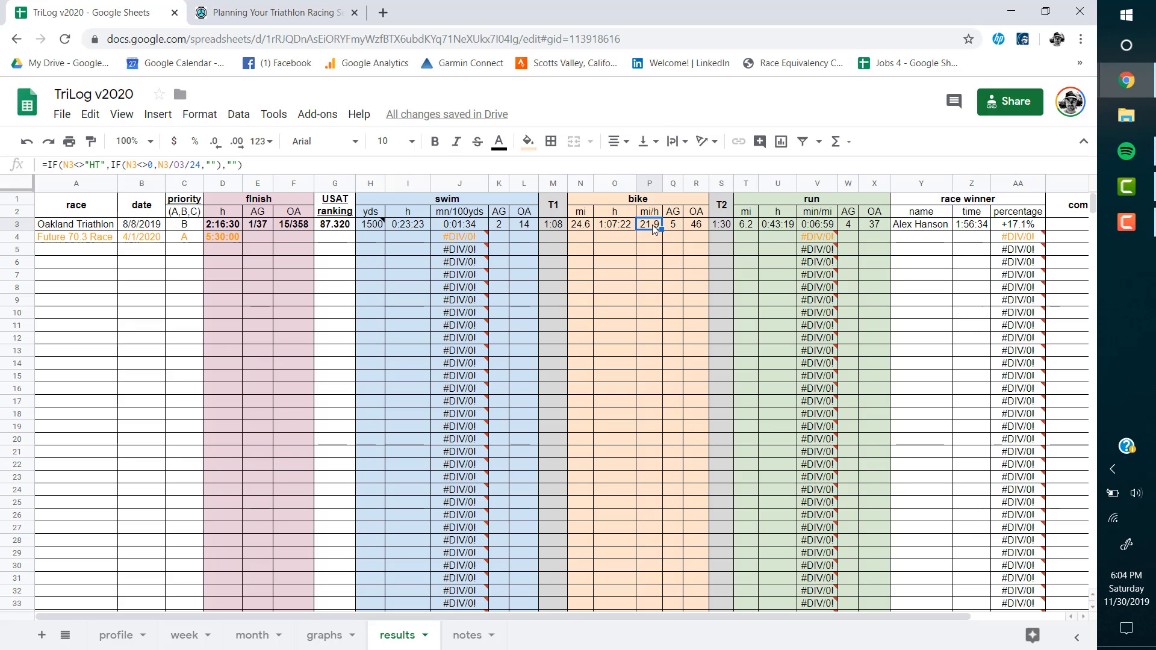
{"action": "left_click", "coordinate": [822, 227]}
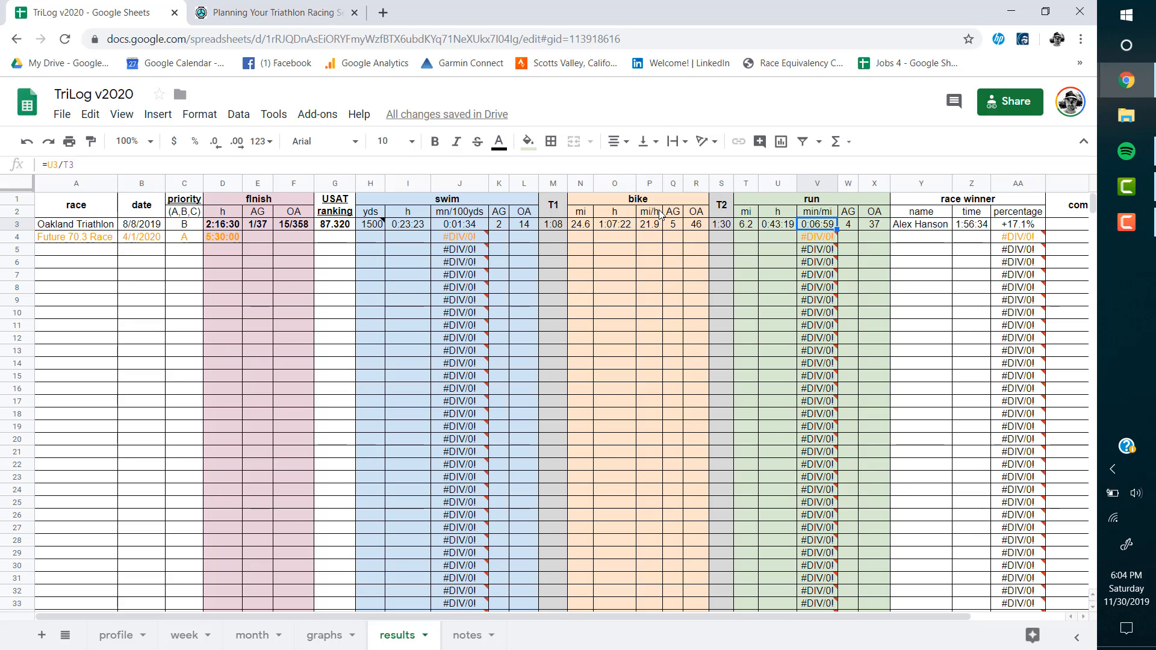
{"action": "left_click", "coordinate": [650, 226]}
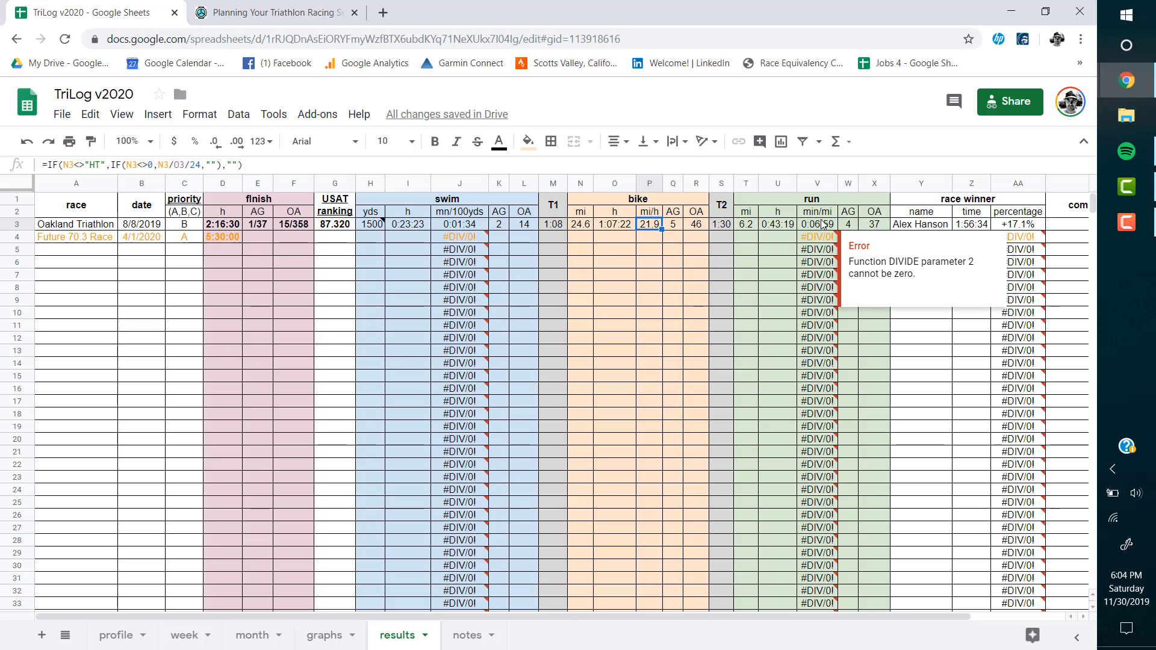
{"action": "left_click", "coordinate": [821, 227]}
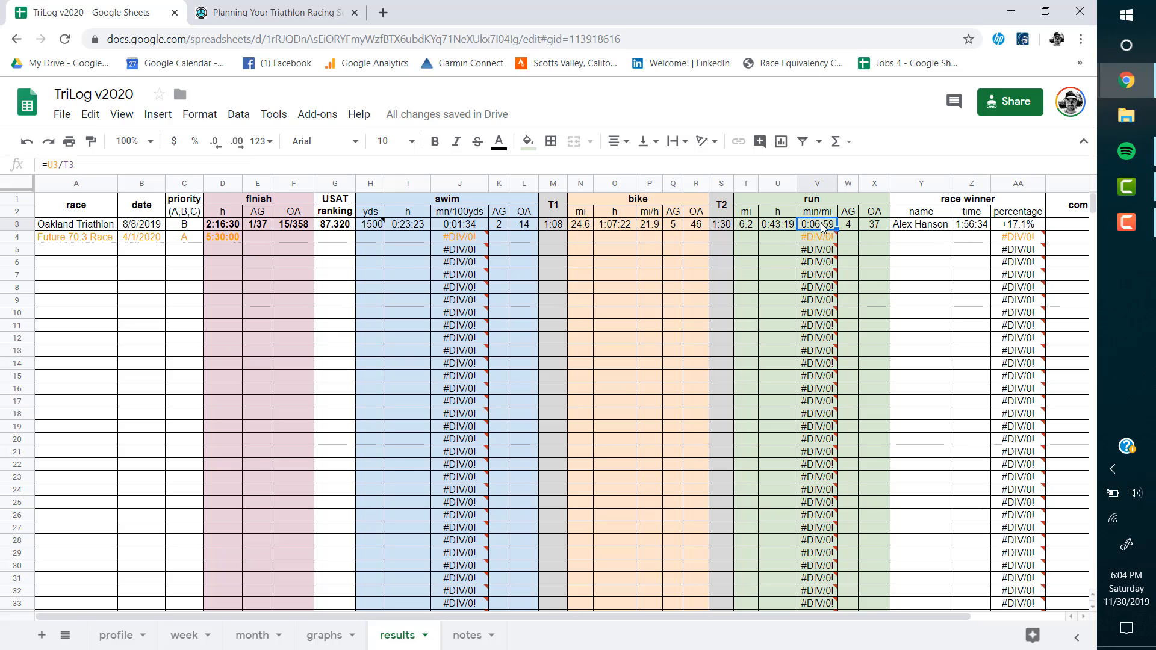
Examine the race winner's name, time and percentage cells in row 3, comparing the winner's time with the finish time.
{"action": "left_click", "coordinate": [1014, 227]}
{"action": "left_click", "coordinate": [913, 228]}
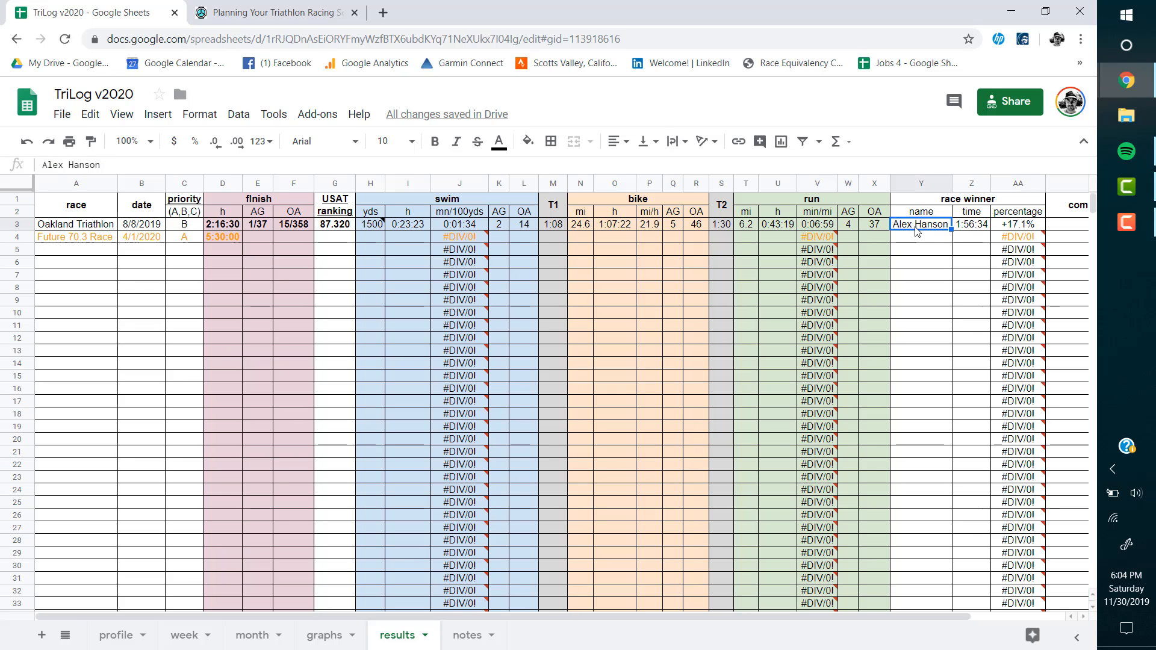
{"action": "left_click", "coordinate": [966, 225]}
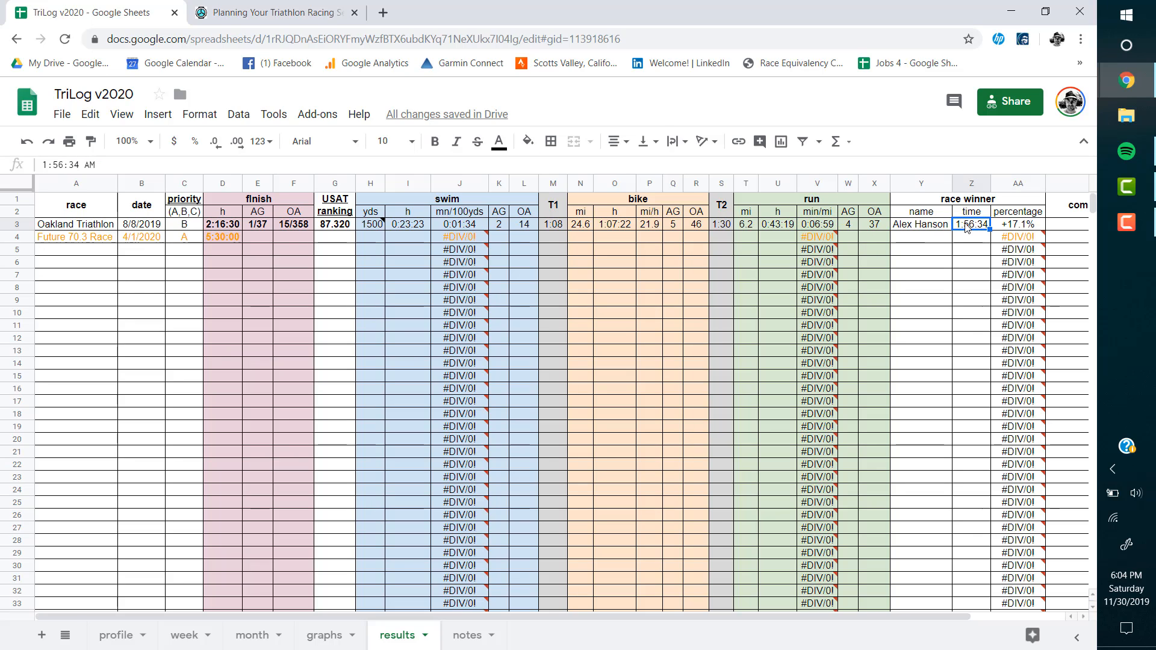
{"action": "left_click", "coordinate": [231, 227]}
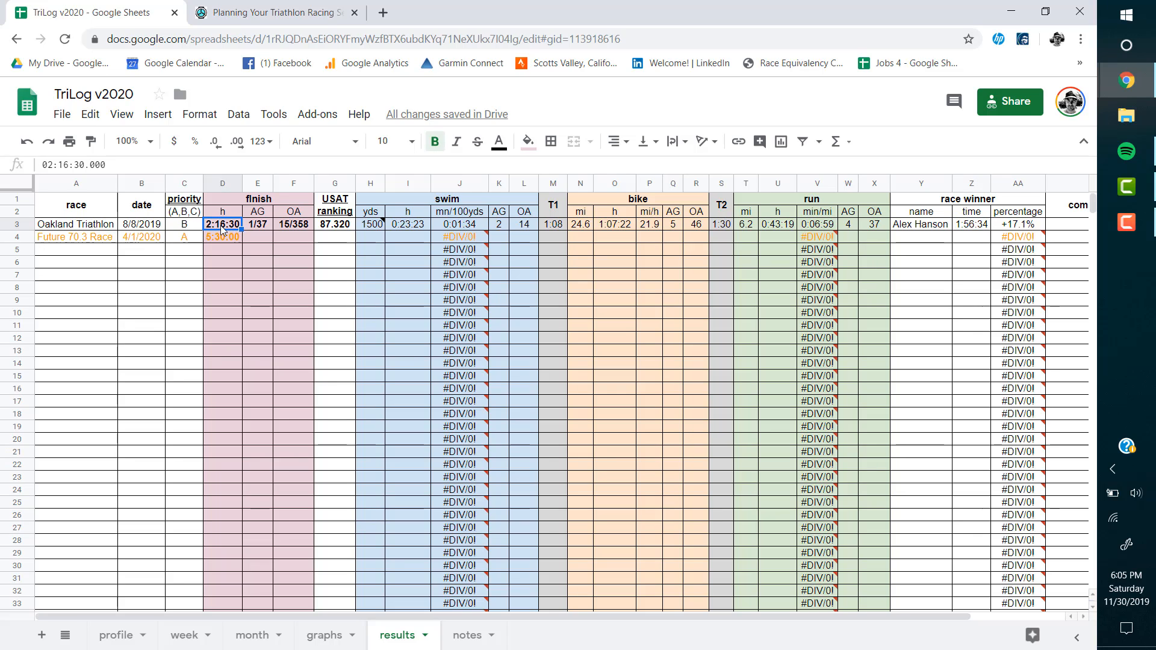
{"action": "left_click", "coordinate": [968, 227]}
{"action": "left_click", "coordinate": [1015, 229]}
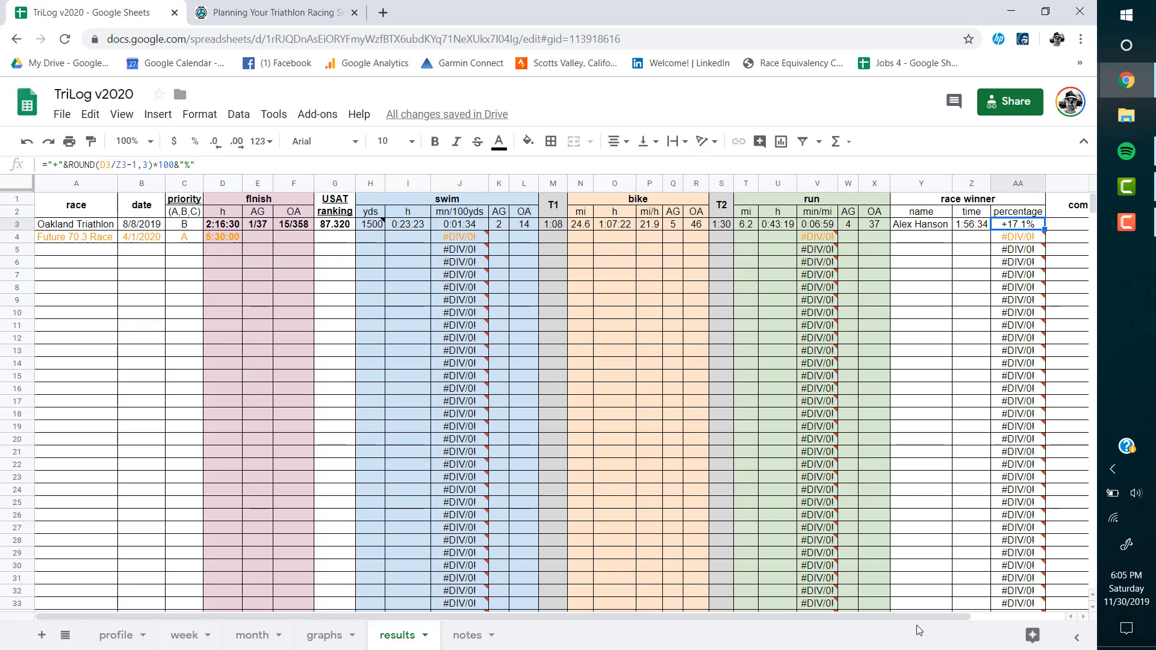
Widen the comments/race report column AB slightly.
{"action": "left_click_drag", "start_coordinate": [928, 617], "coordinate": [1016, 613]}
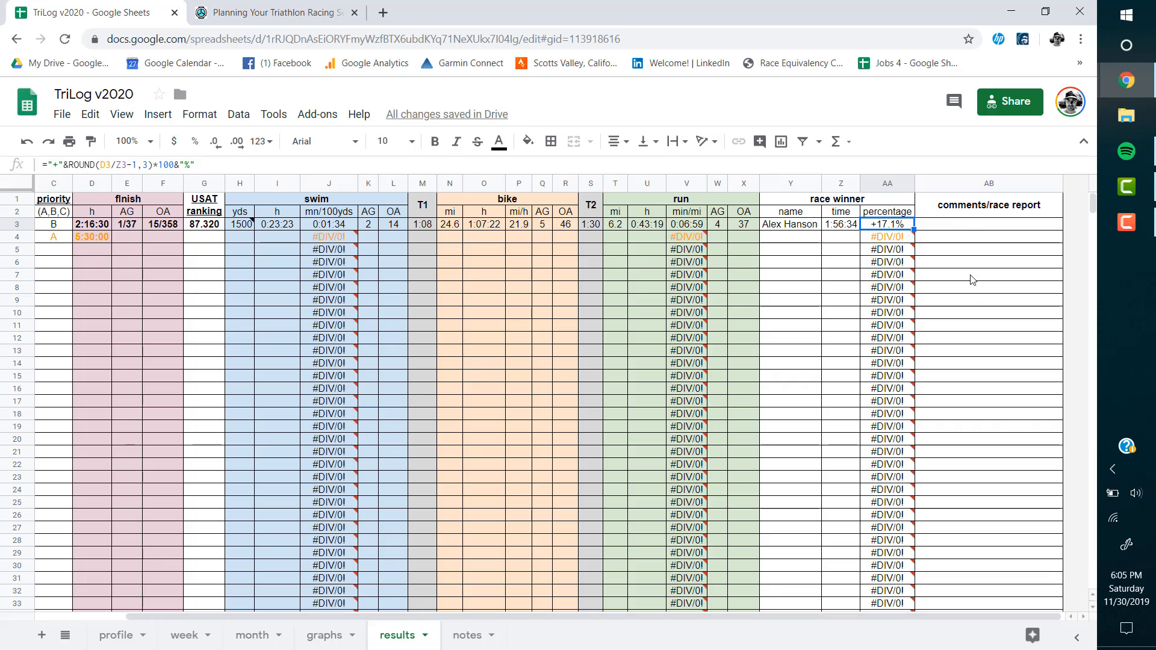
{"action": "left_click", "coordinate": [962, 229]}
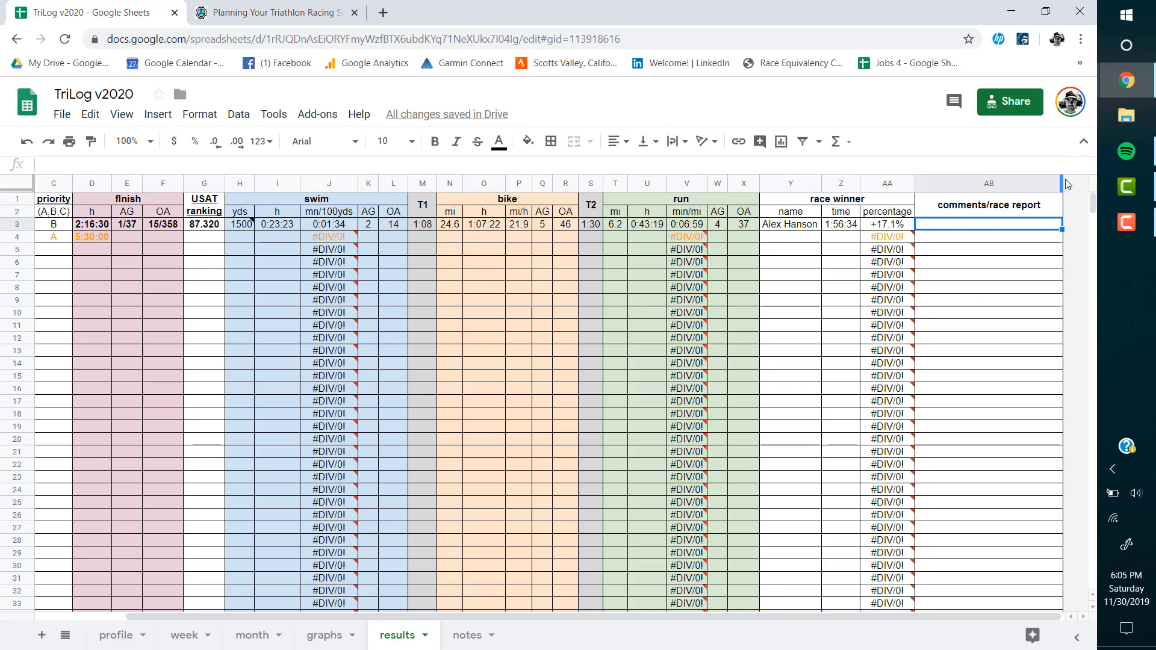
{"action": "left_click_drag", "start_coordinate": [1061, 184], "coordinate": [1074, 184]}
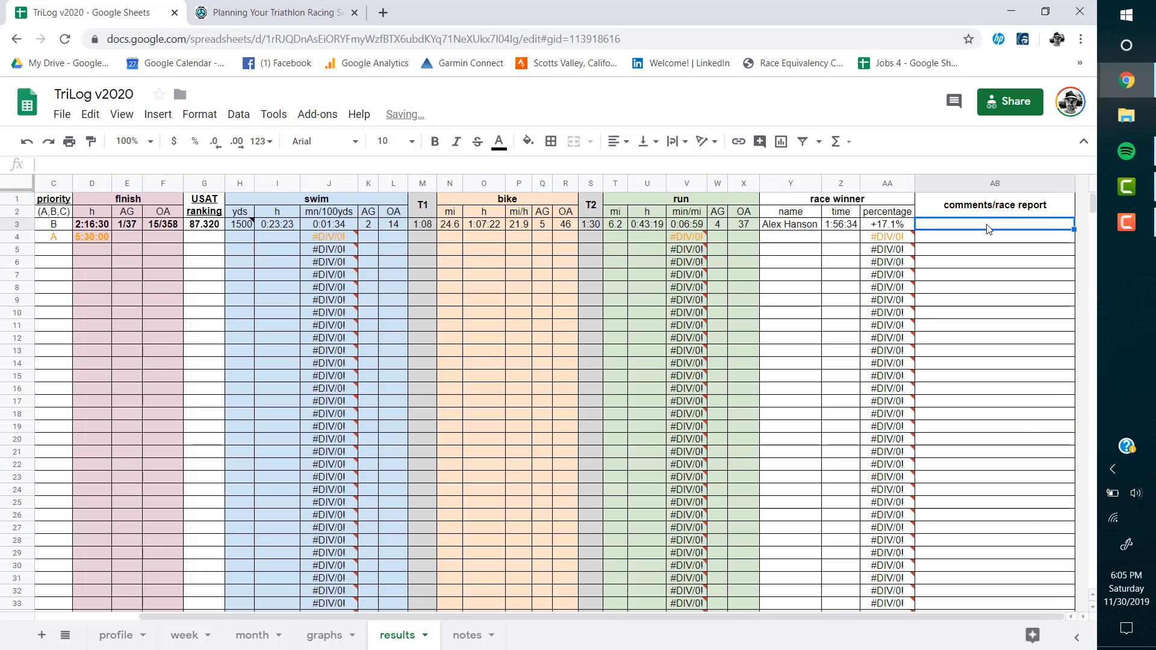
{"action": "right_click", "coordinate": [988, 229]}
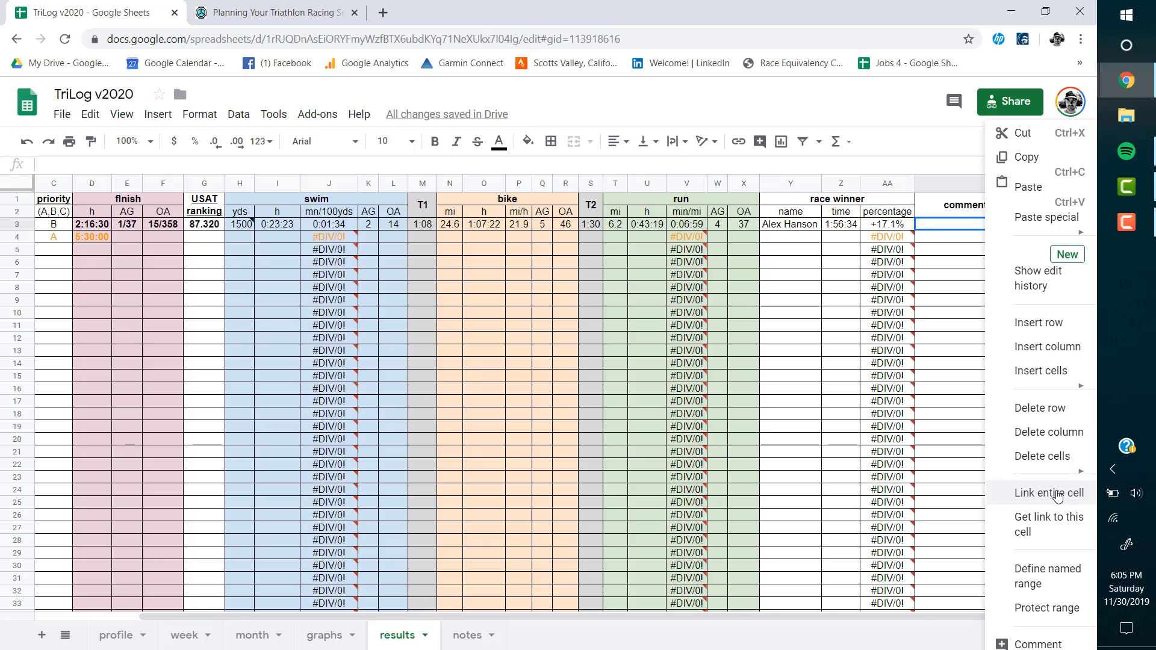
{"action": "scroll", "coordinate": [1056, 500], "scroll_direction": "down", "scroll_amount": 3}
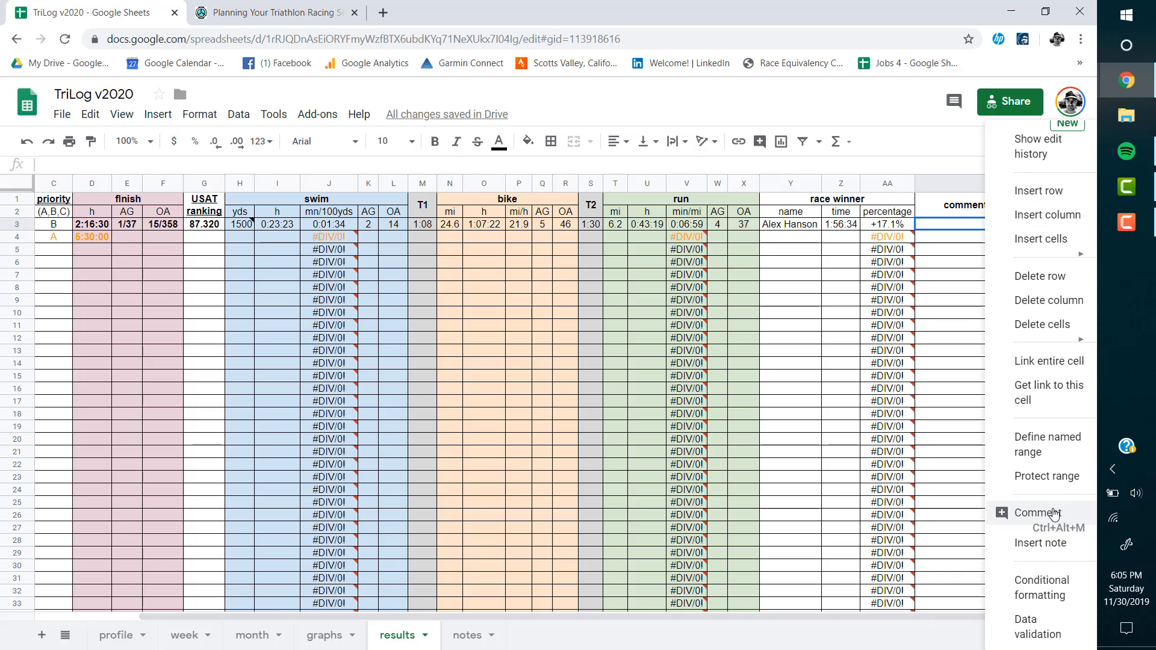
{"action": "left_click", "coordinate": [1038, 543]}
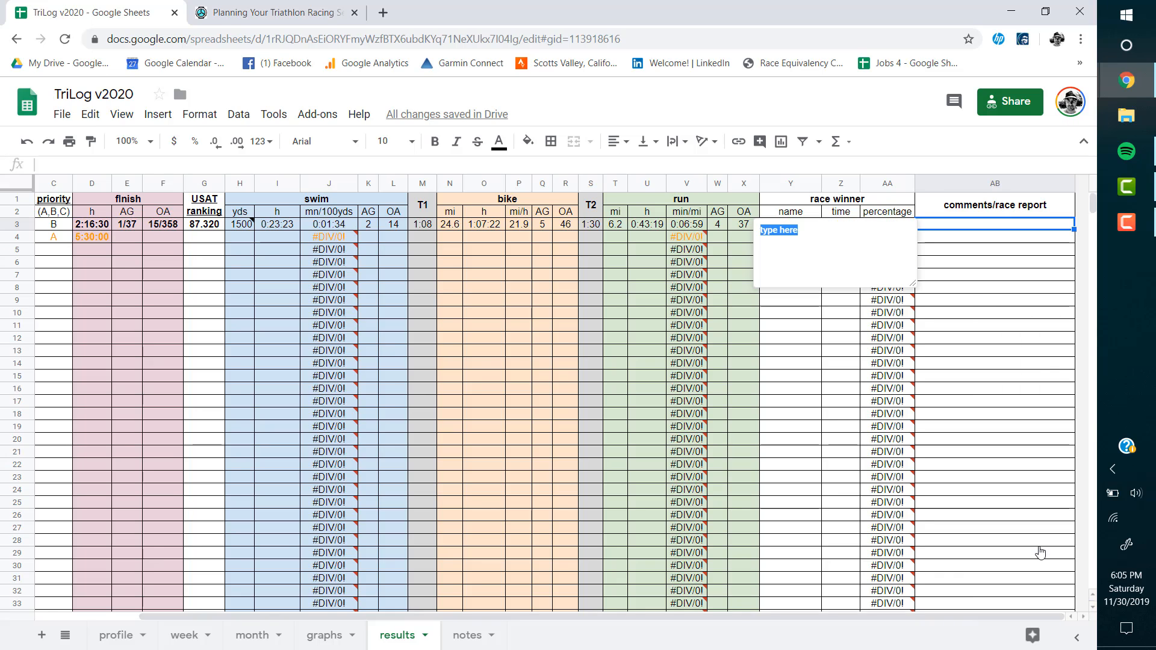
{"action": "left_click", "coordinate": [993, 457]}
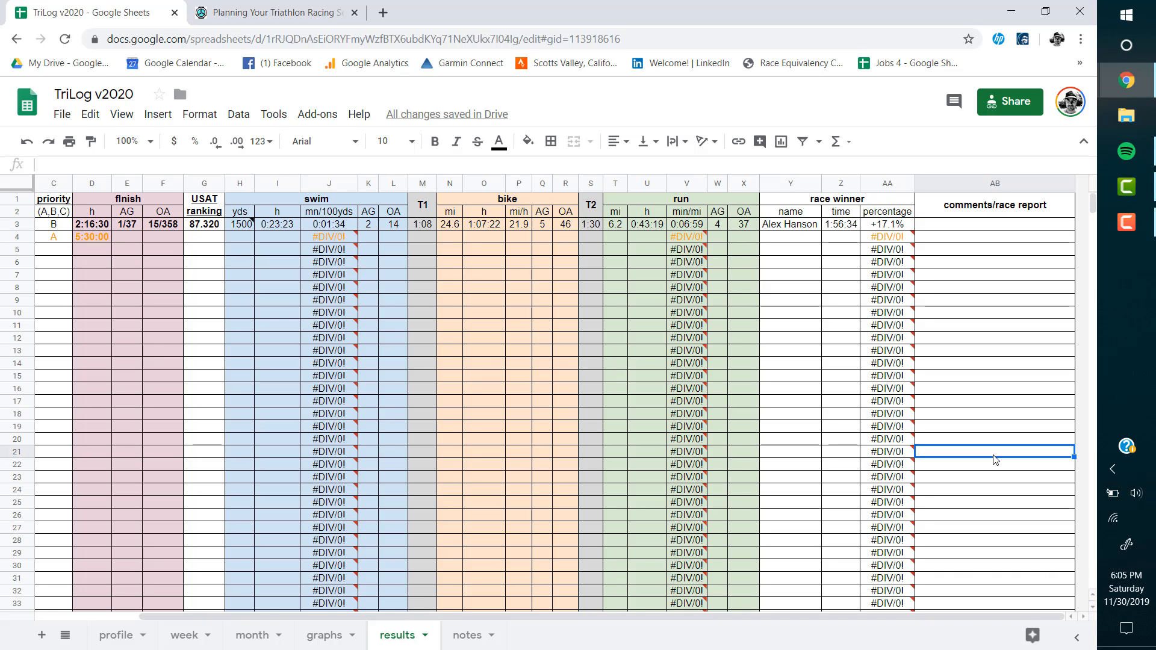
Enter "short comments" as the Oakland Triathlon's race report in cell AB3.
{"action": "left_click", "coordinate": [993, 226]}
{"action": "double_click", "coordinate": [994, 228]}
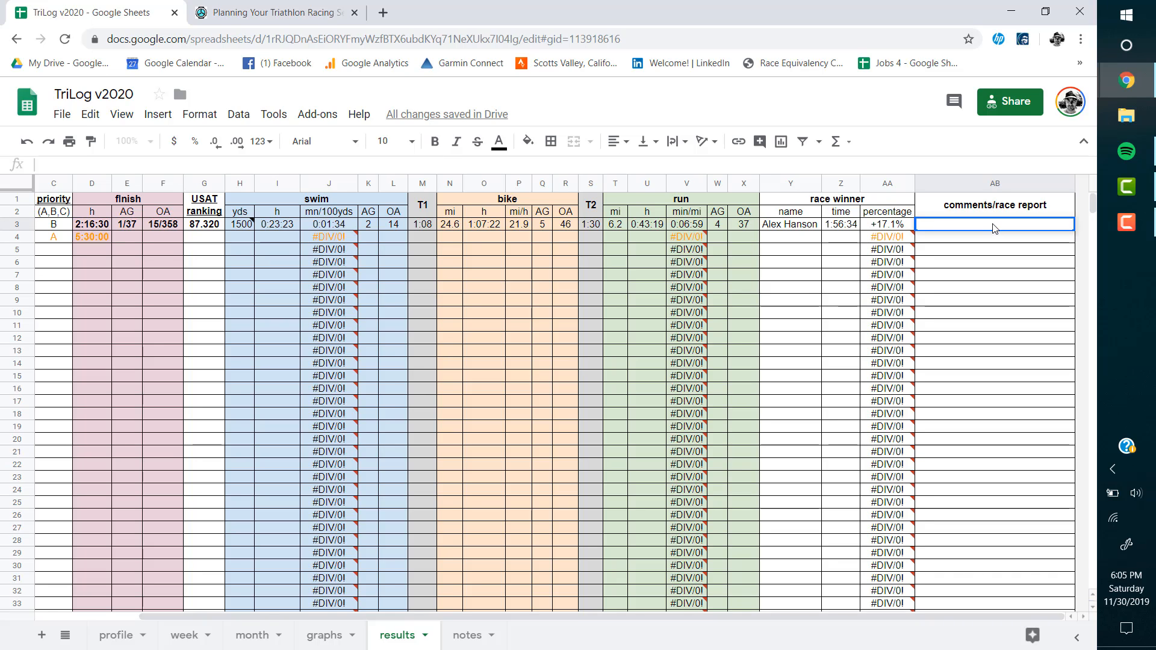
{"action": "type", "text": "shot"}
{"action": "type", "text": "t commetn"}
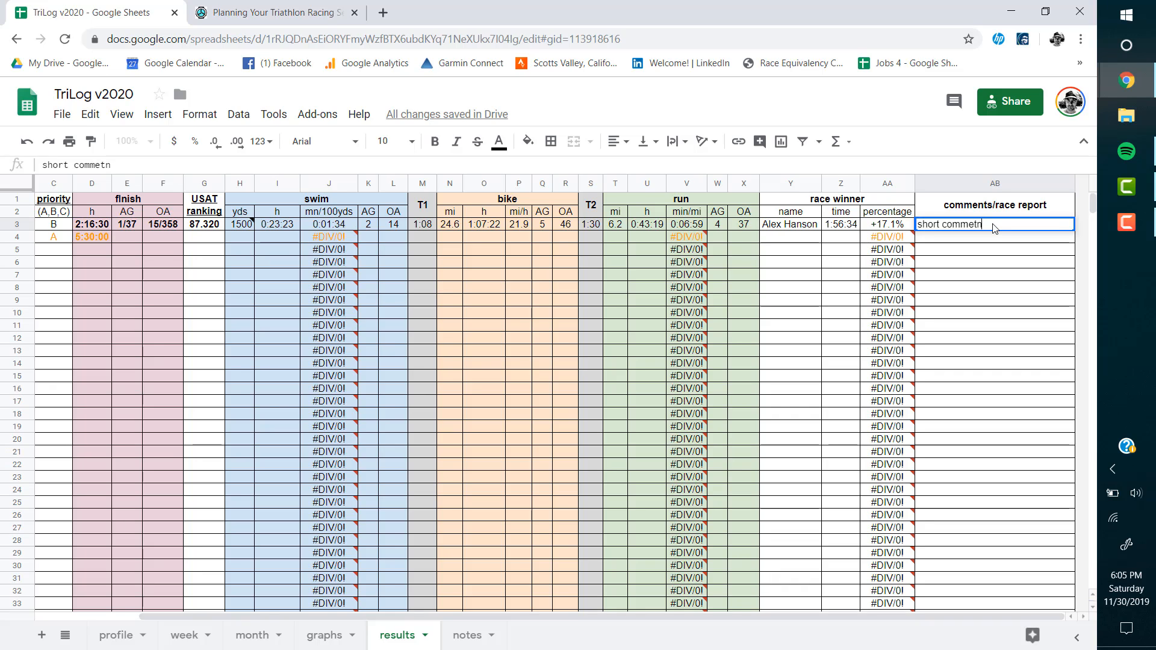
{"action": "type", "text": "s"}
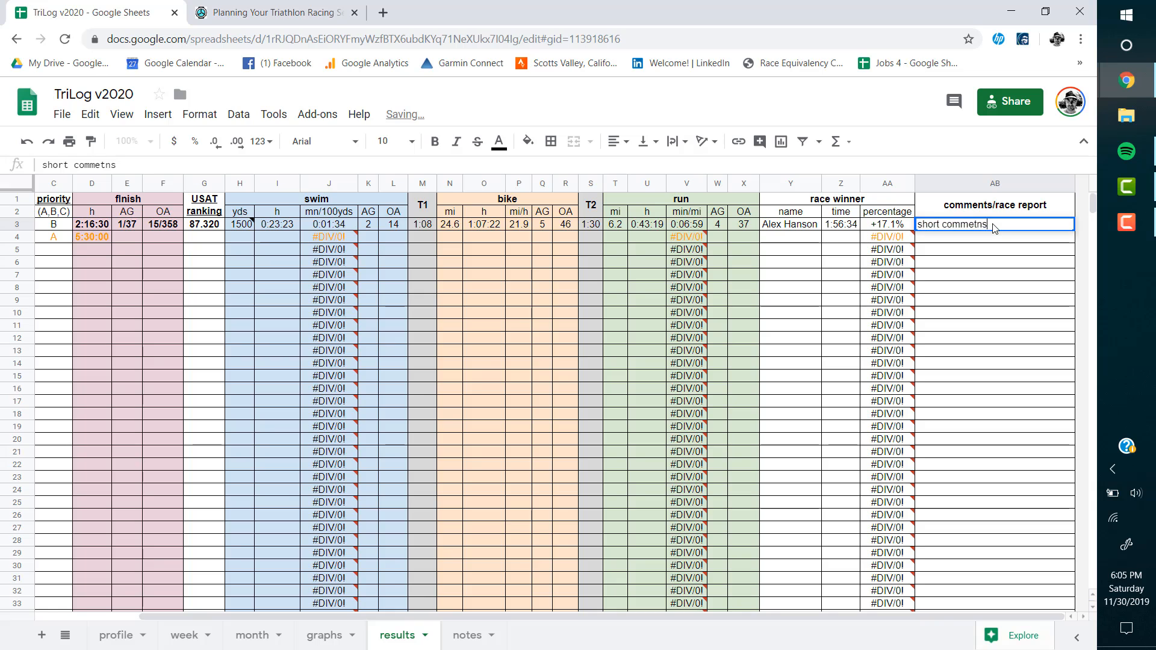
{"action": "key", "text": "BackSpace"}
{"action": "key", "text": "BackSpace"}
{"action": "key", "text": "BackSpace"}
{"action": "type", "text": "nts"}
{"action": "key", "text": "Return"}
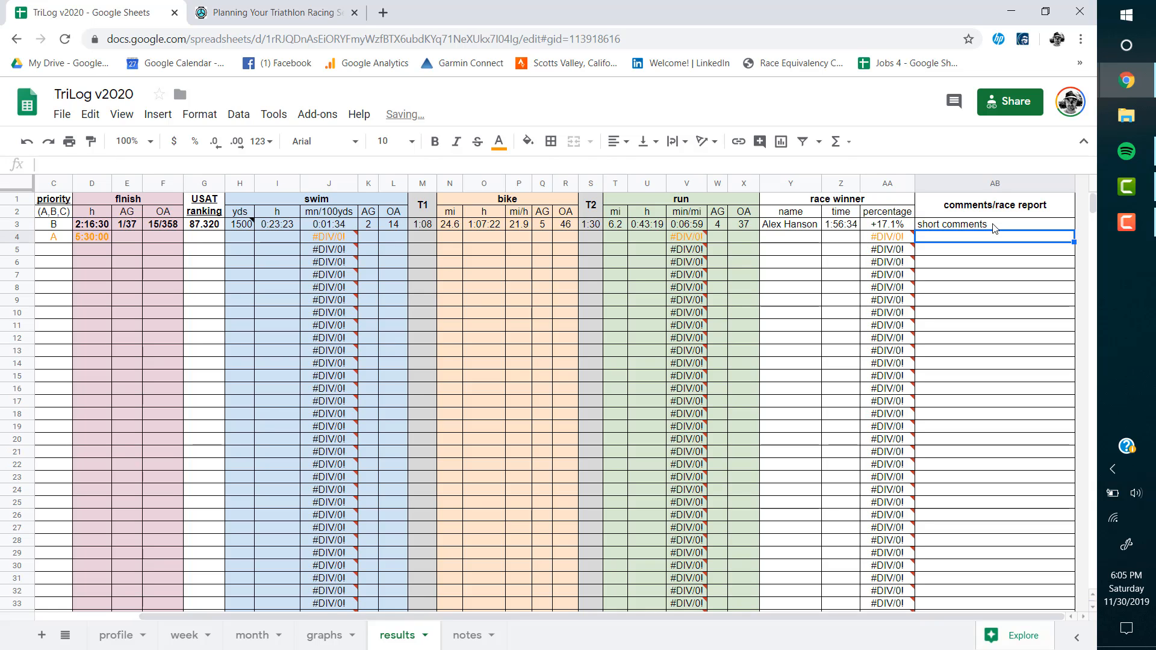
Examine the planned Future 70.3 Race entry in row 4, including its name, date, priority and target finish time.
{"action": "left_click", "coordinate": [685, 352]}
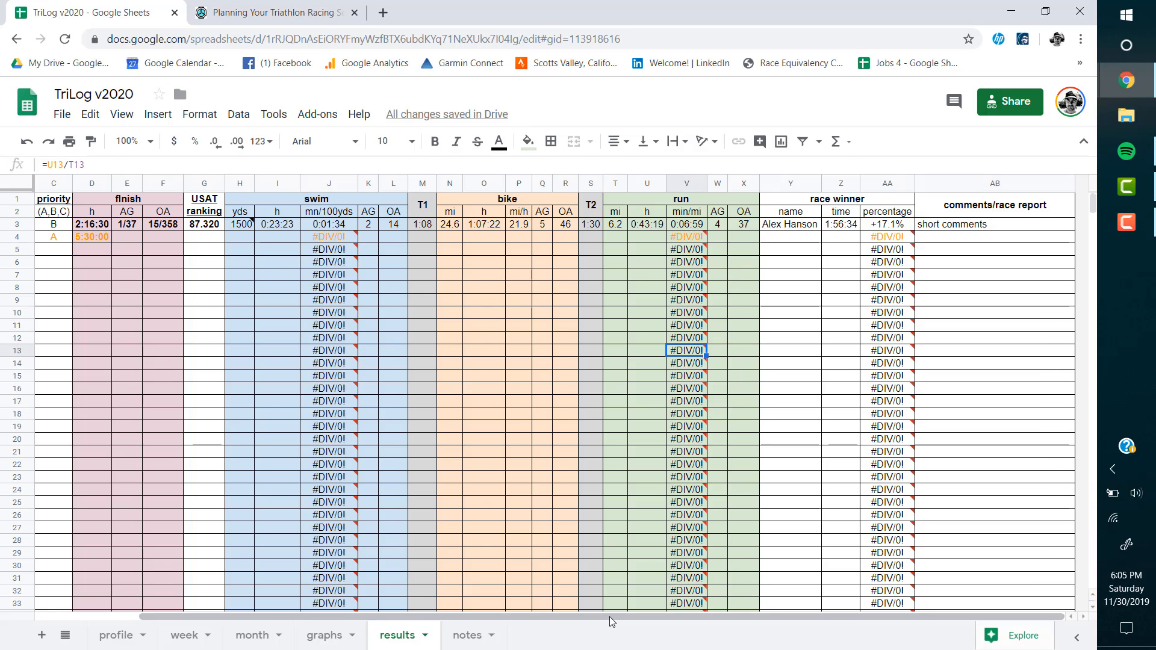
{"action": "left_click_drag", "start_coordinate": [612, 622], "coordinate": [508, 621]}
{"action": "left_click", "coordinate": [94, 251]}
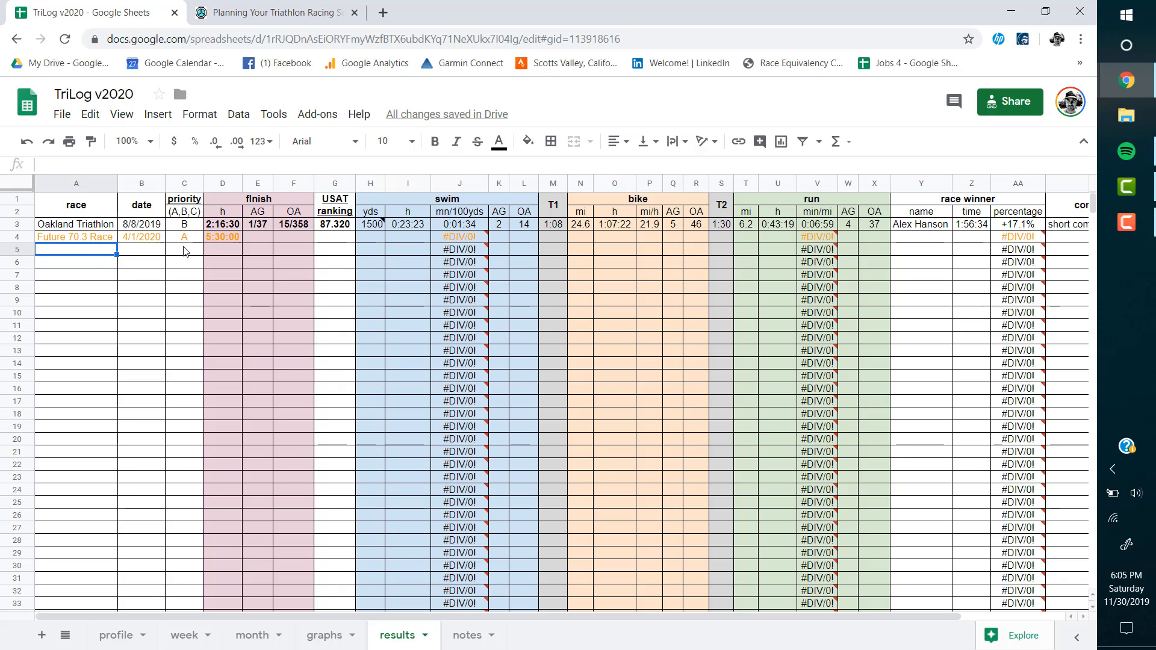
{"action": "left_click", "coordinate": [222, 237]}
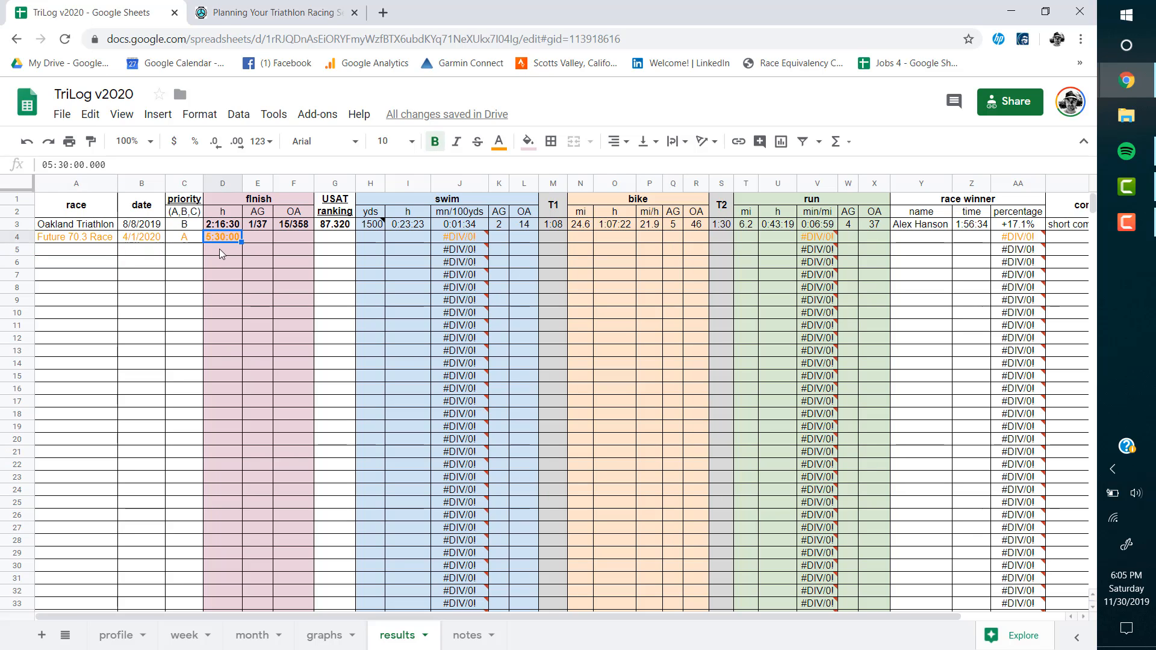
{"action": "left_click", "coordinate": [219, 248]}
{"action": "left_click", "coordinate": [182, 239]}
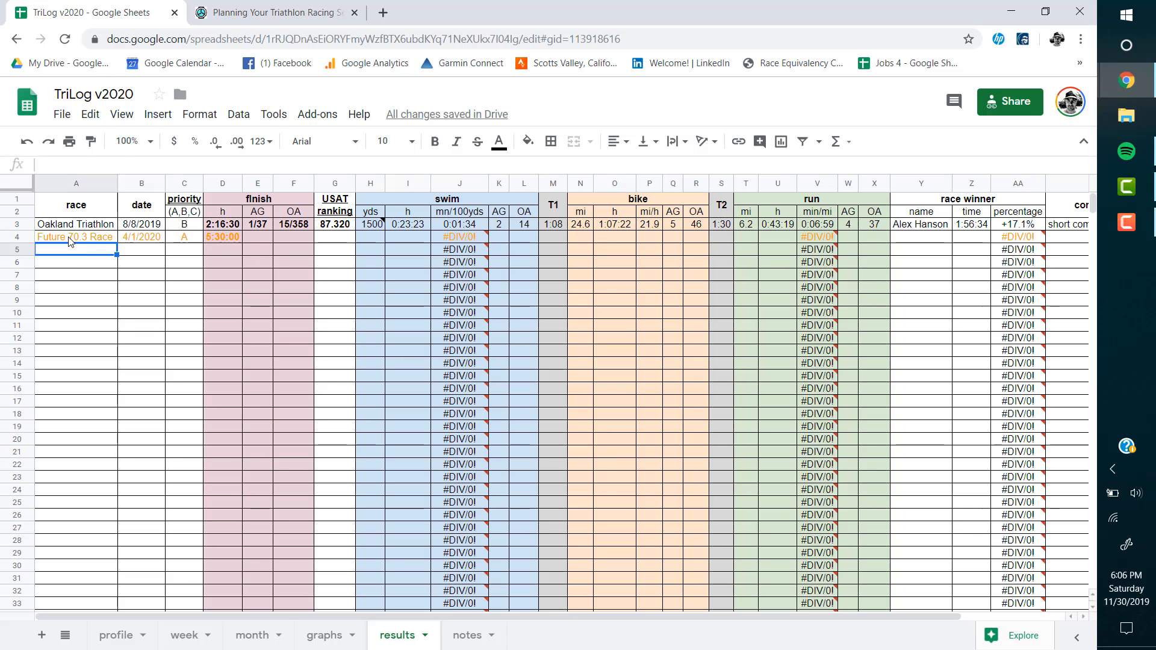
{"action": "left_click_drag", "start_coordinate": [71, 239], "coordinate": [155, 320]}
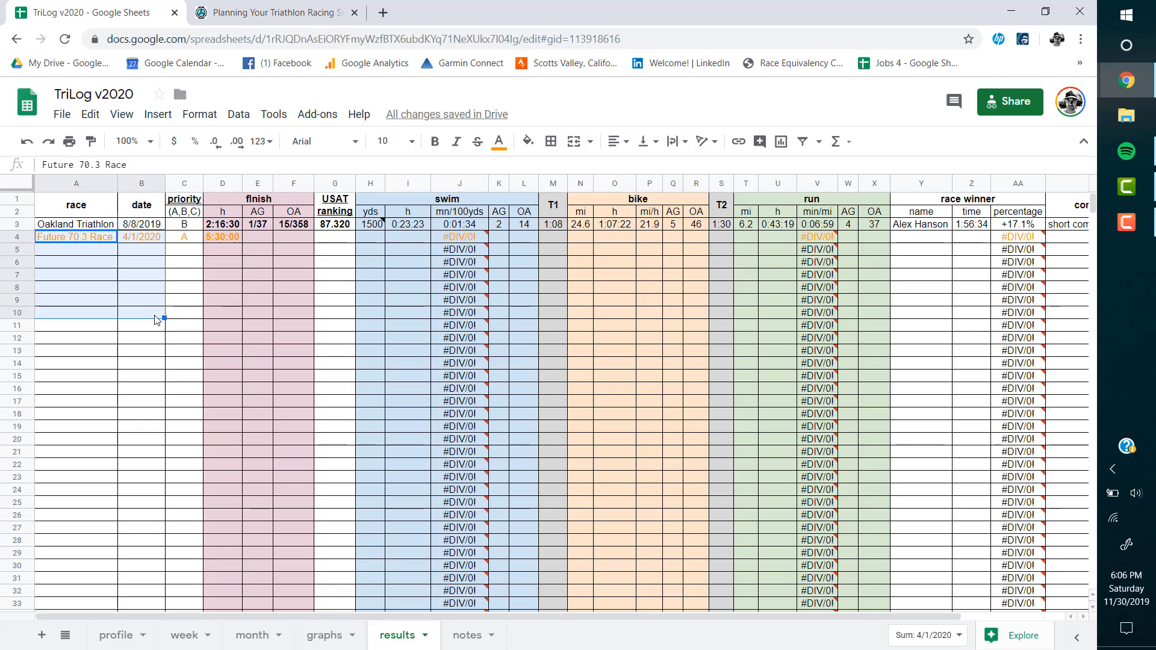
{"action": "left_click", "coordinate": [80, 257]}
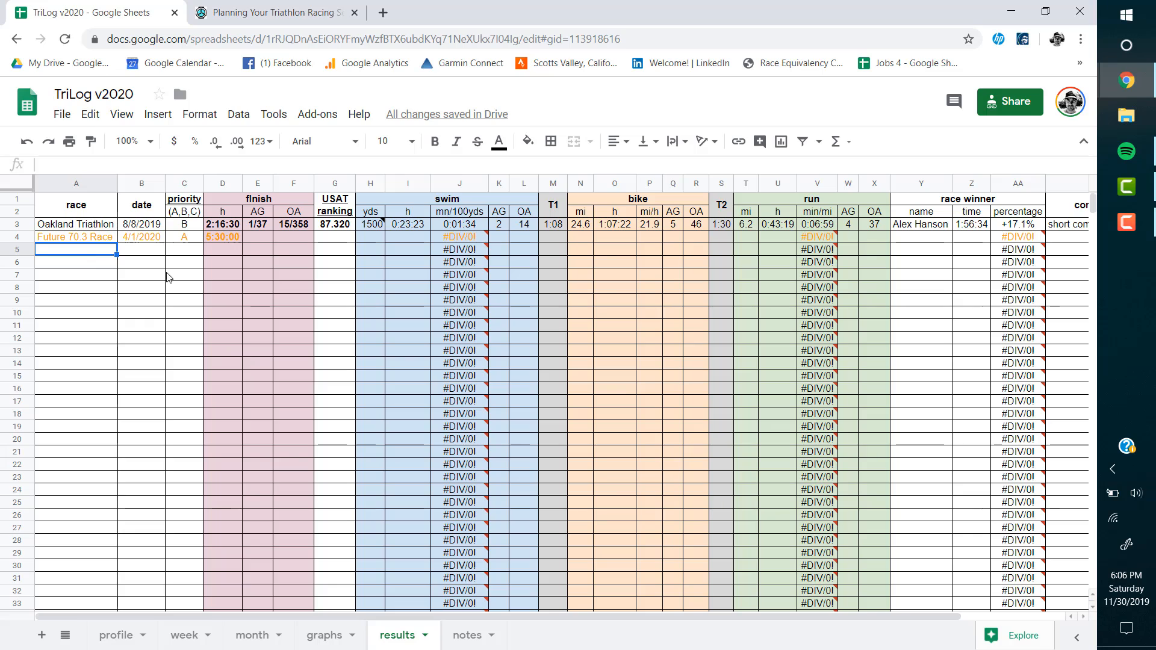
Open the notes sheet and widen column A to fit the text in A1.
{"action": "left_click", "coordinate": [466, 635]}
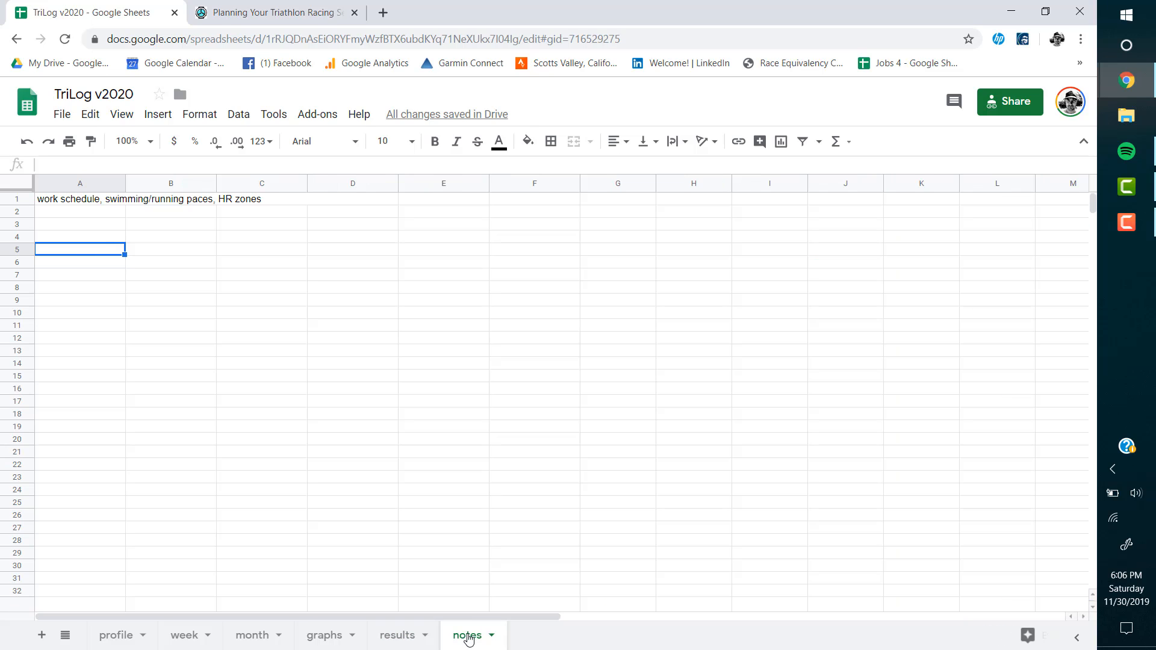
{"action": "left_click", "coordinate": [238, 313]}
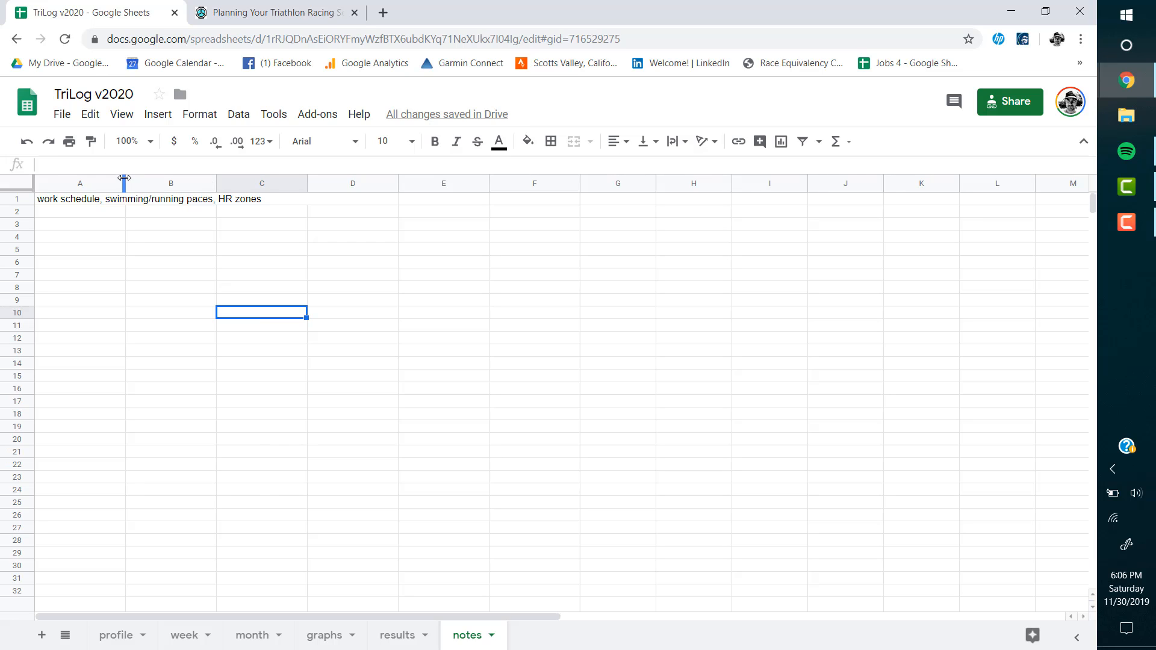
{"action": "left_click_drag", "start_coordinate": [124, 183], "coordinate": [269, 173]}
{"action": "left_click", "coordinate": [147, 217]}
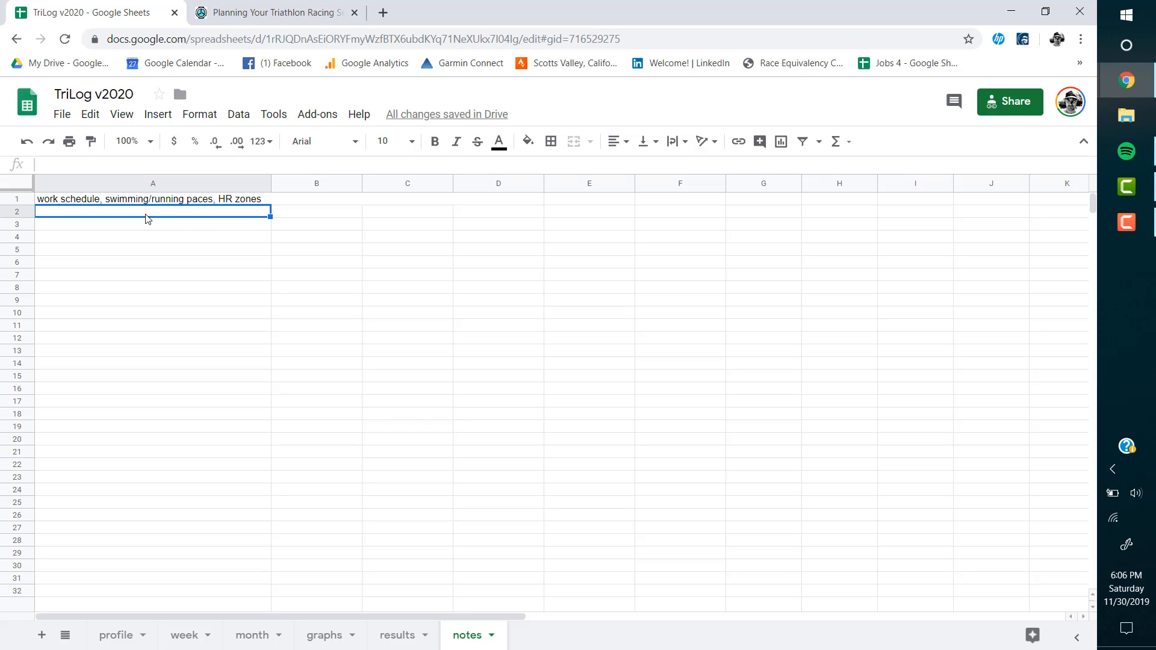
{"action": "left_click", "coordinate": [226, 240]}
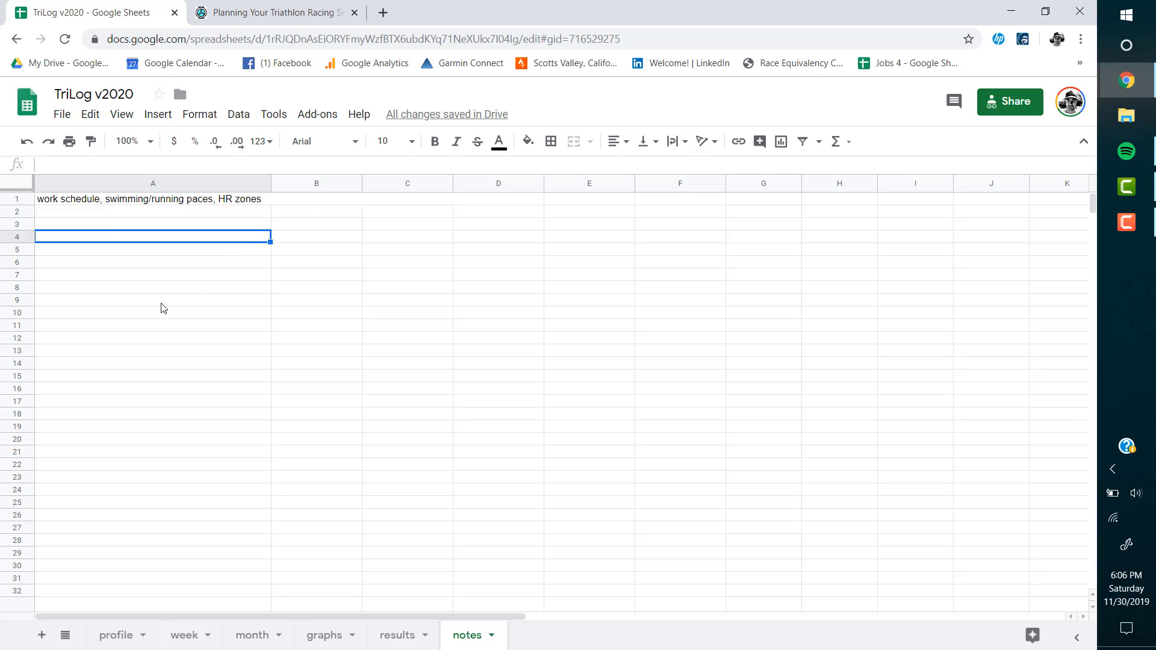
{"action": "left_click", "coordinate": [160, 303]}
{"action": "left_click", "coordinate": [141, 404]}
{"action": "left_click", "coordinate": [139, 312]}
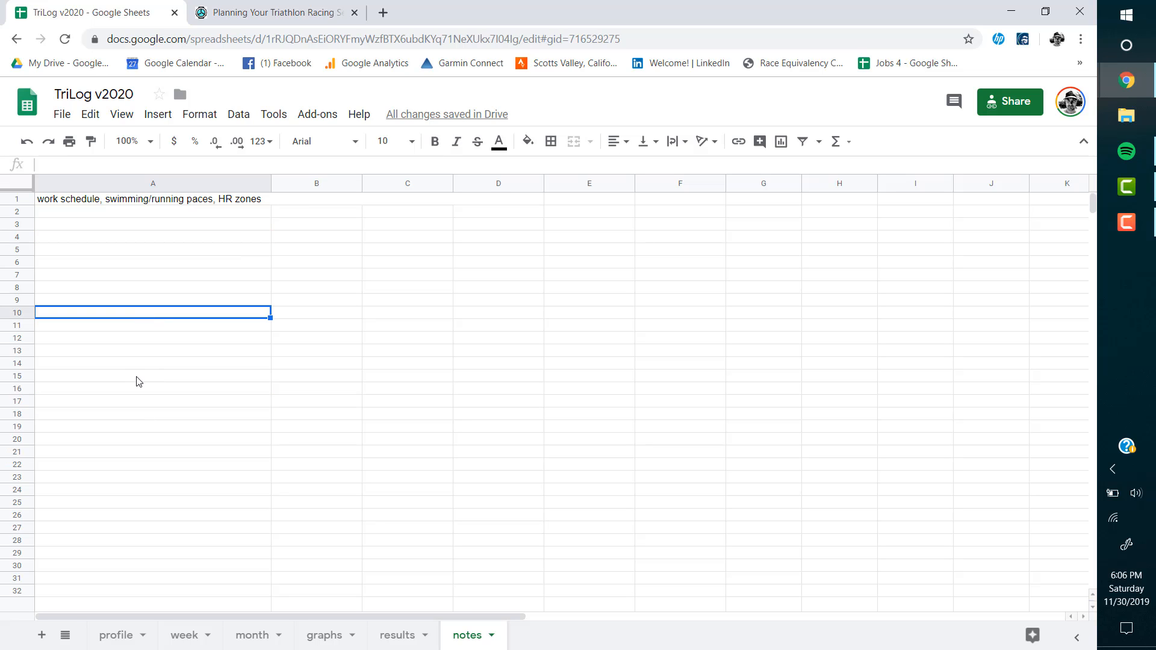
{"action": "left_click", "coordinate": [136, 375]}
{"action": "left_click", "coordinate": [160, 299]}
{"action": "left_click", "coordinate": [158, 263]}
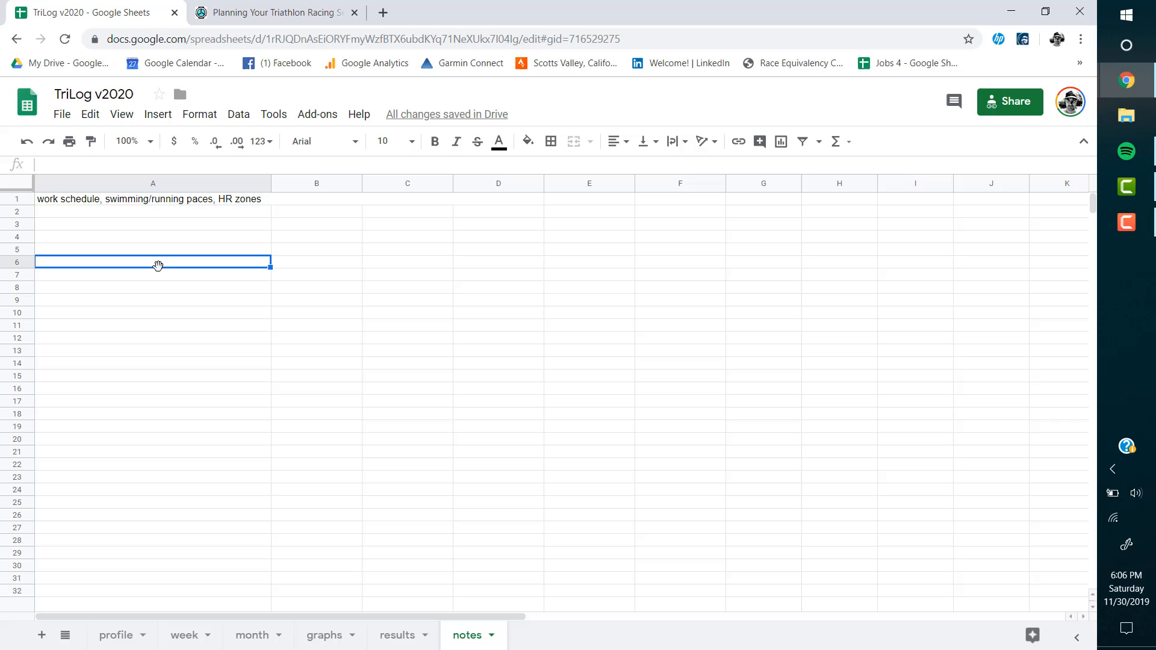
{"action": "left_click", "coordinate": [136, 313]}
Append "Felt tired." to the training details for Wednesday, March 11 in the week sheet.
{"action": "left_click", "coordinate": [187, 639]}
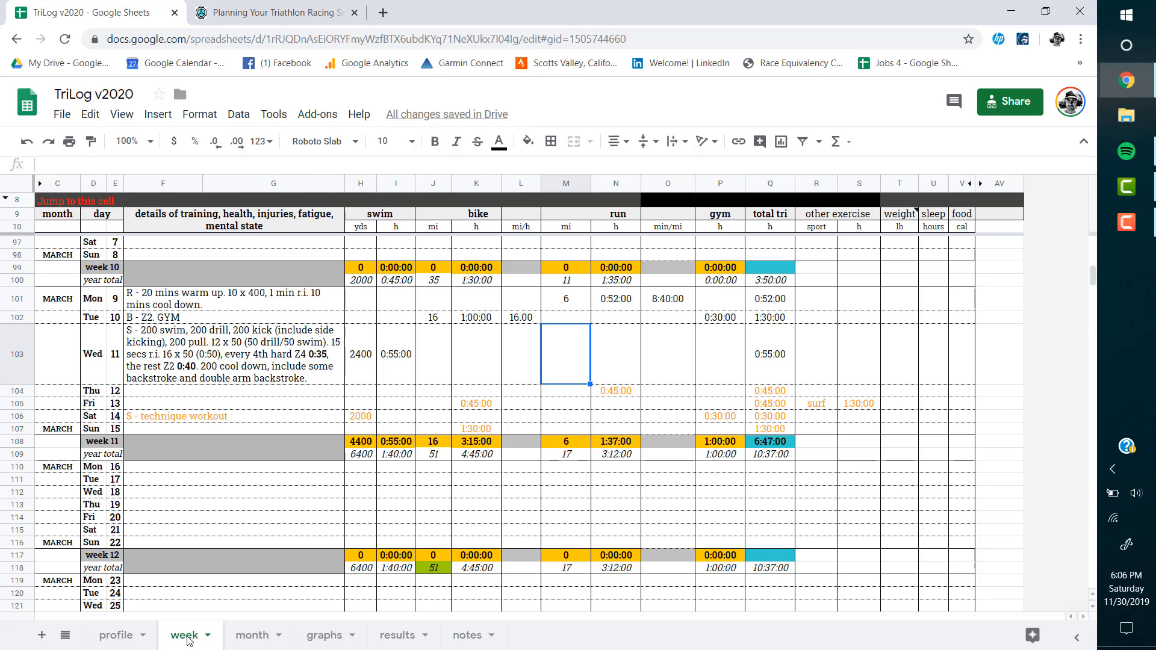
{"action": "left_click", "coordinate": [220, 378]}
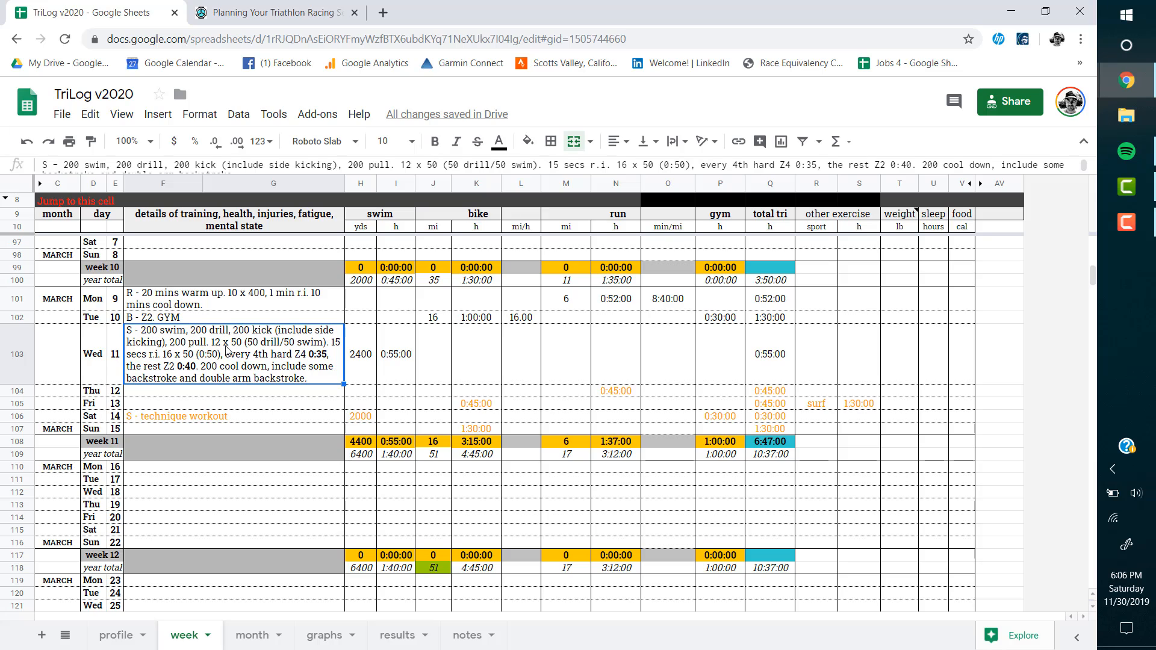
{"action": "double_click", "coordinate": [318, 379]}
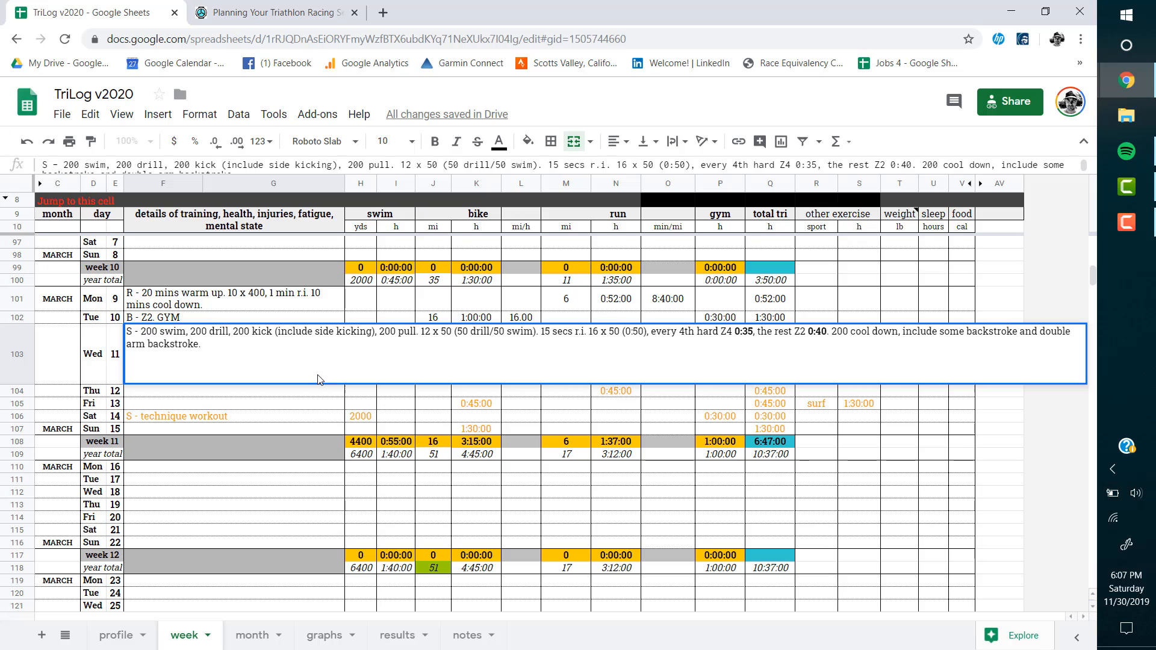
{"action": "type", "text": "Fekt"}
{"action": "key", "text": "BackSpace"}
{"action": "key", "text": "BackSpace"}
{"action": "type", "text": "lt tired."}
{"action": "left_click", "coordinate": [285, 408]}
{"action": "left_click", "coordinate": [285, 384]}
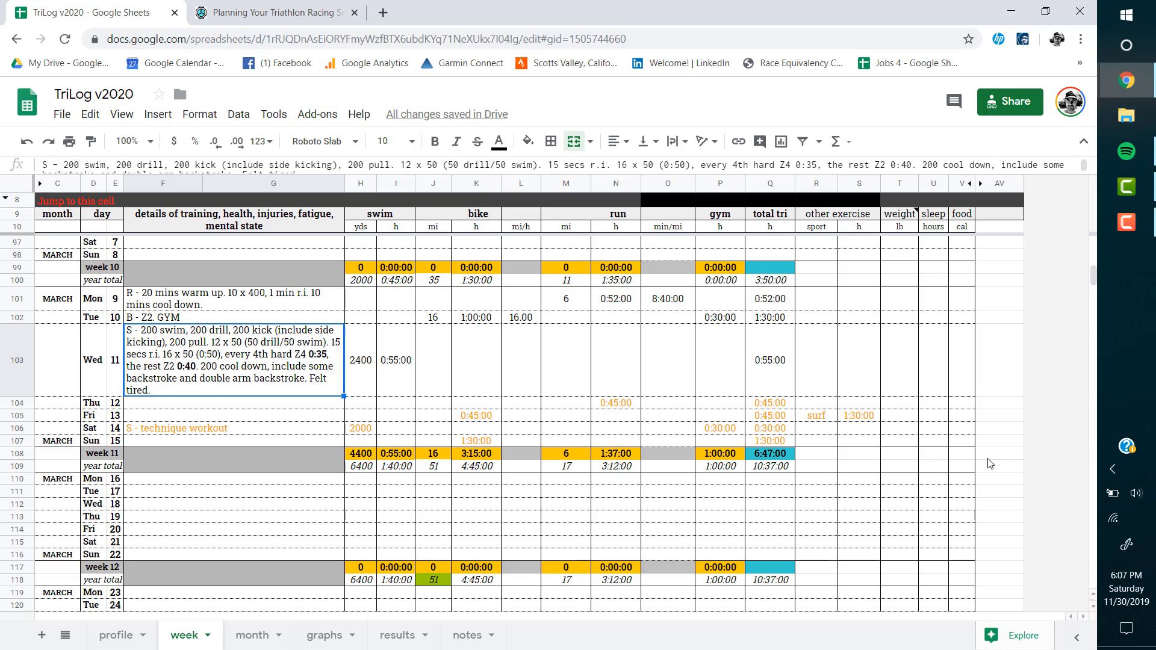
{"action": "left_click", "coordinate": [1128, 224]}
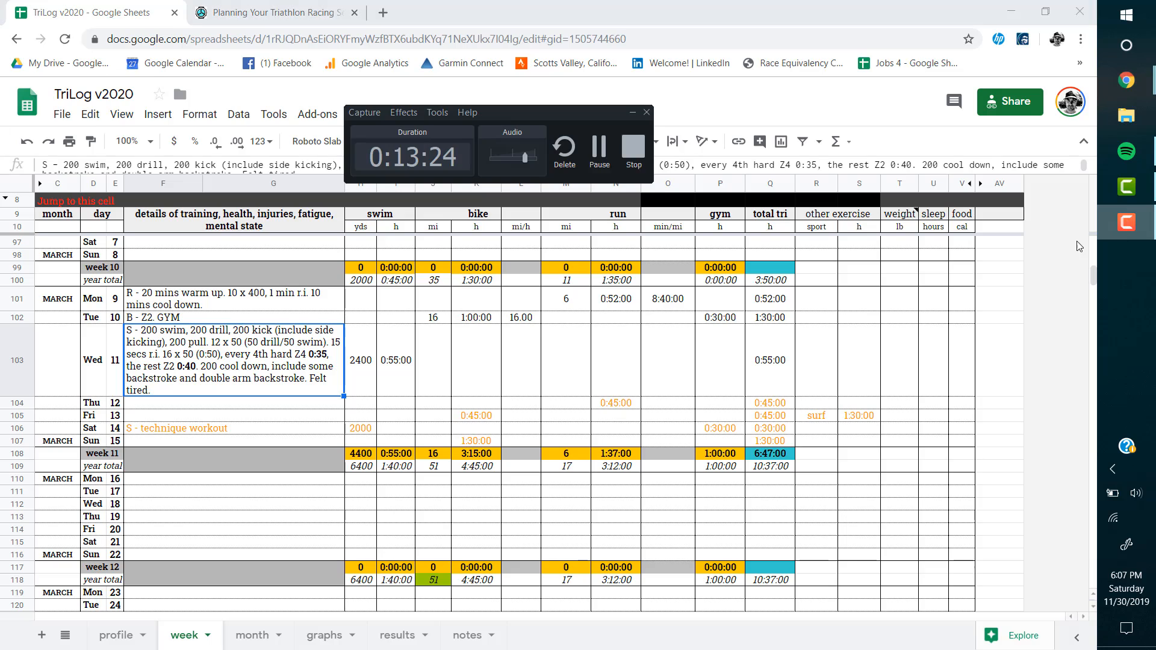